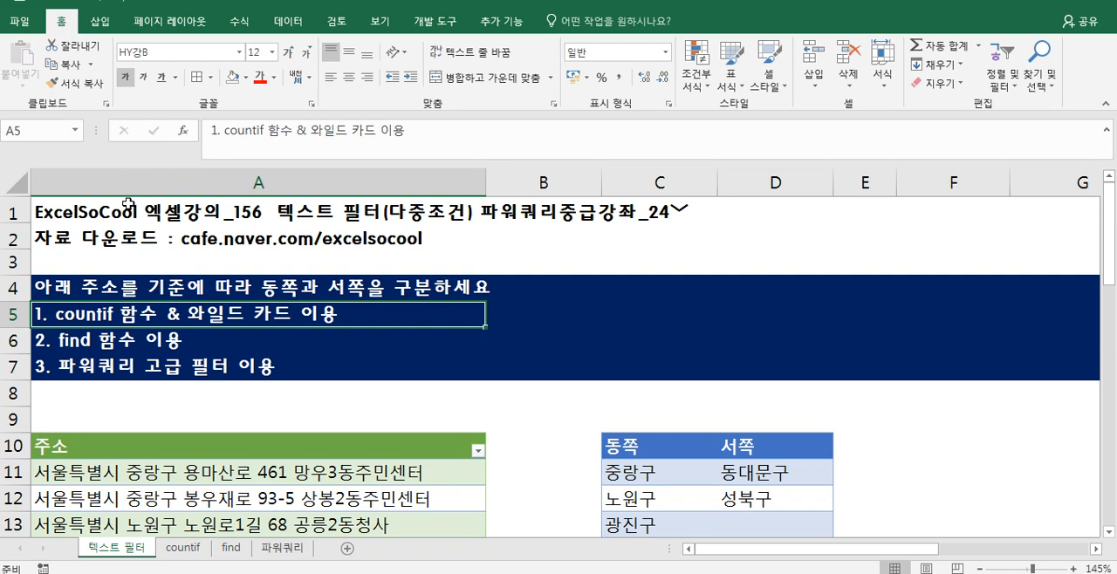
- Review the three task instructions, the address list and the 동쪽/서쪽 district table on the 텍스트 필터 sheet
scroll(355, 371, down, 1)
click(355, 371)
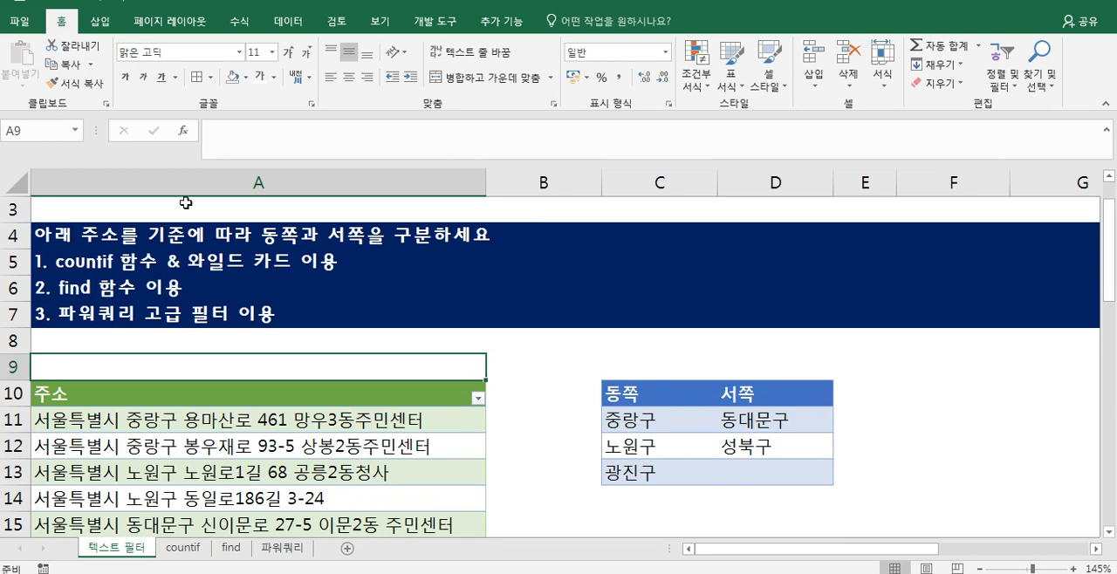
click(88, 232)
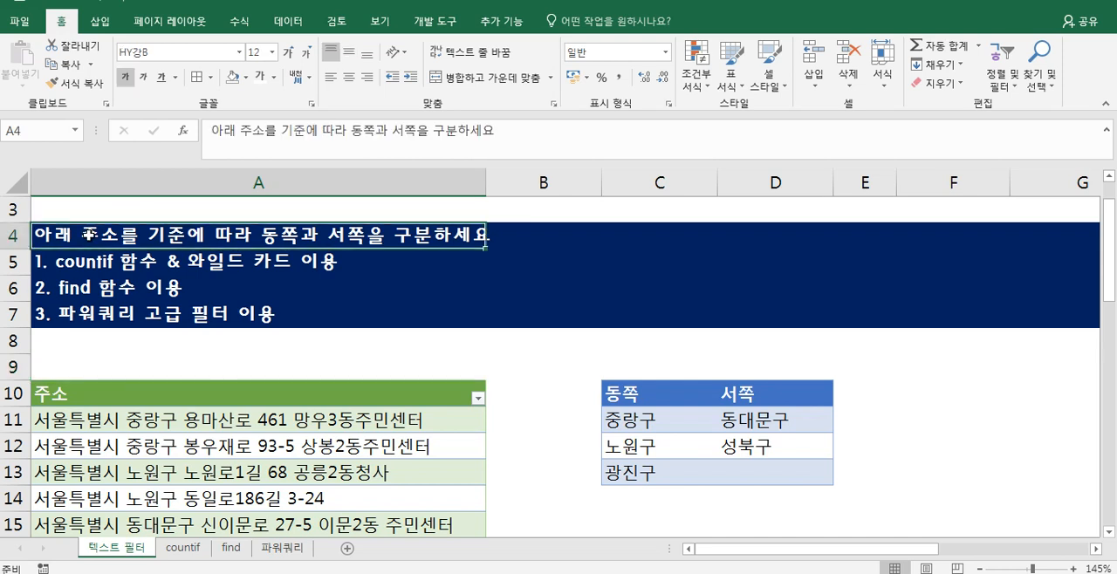
click(134, 448)
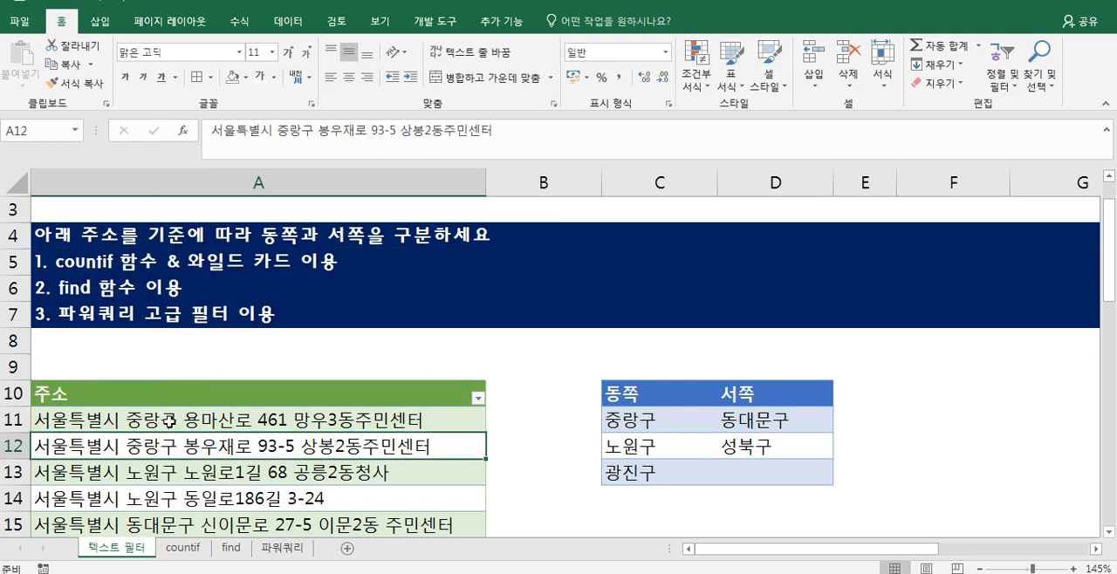
scroll(166, 454, down, 2)
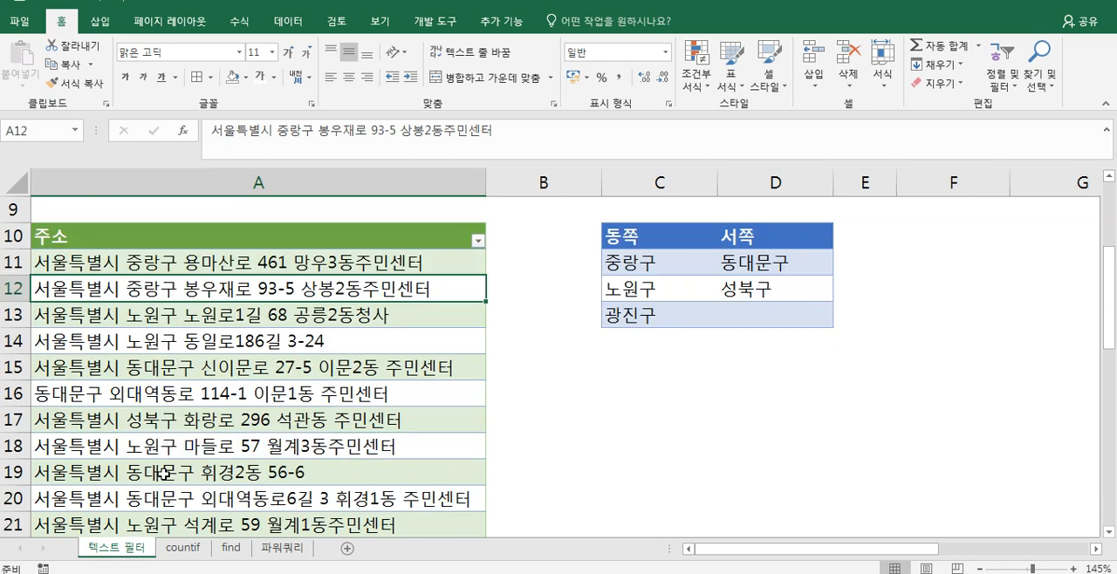
scroll(164, 471, up, 1)
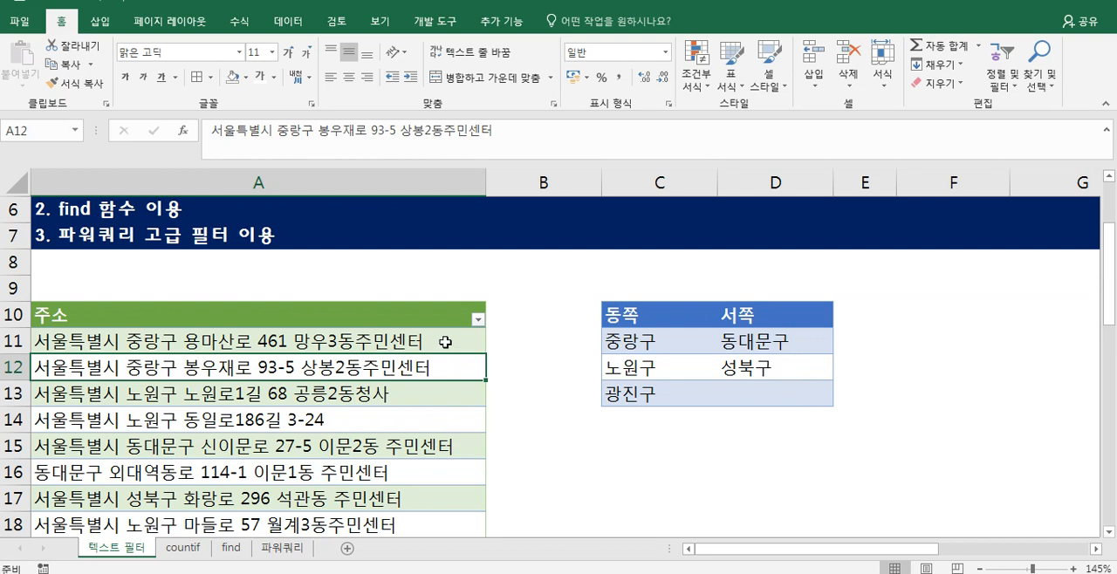
scroll(445, 342, up, 1)
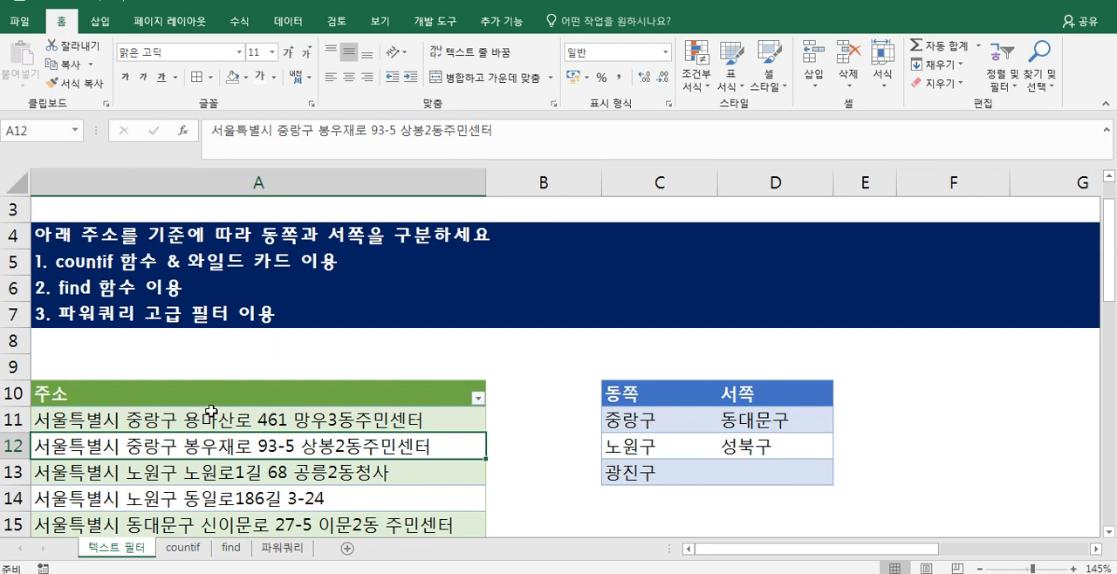
click(70, 287)
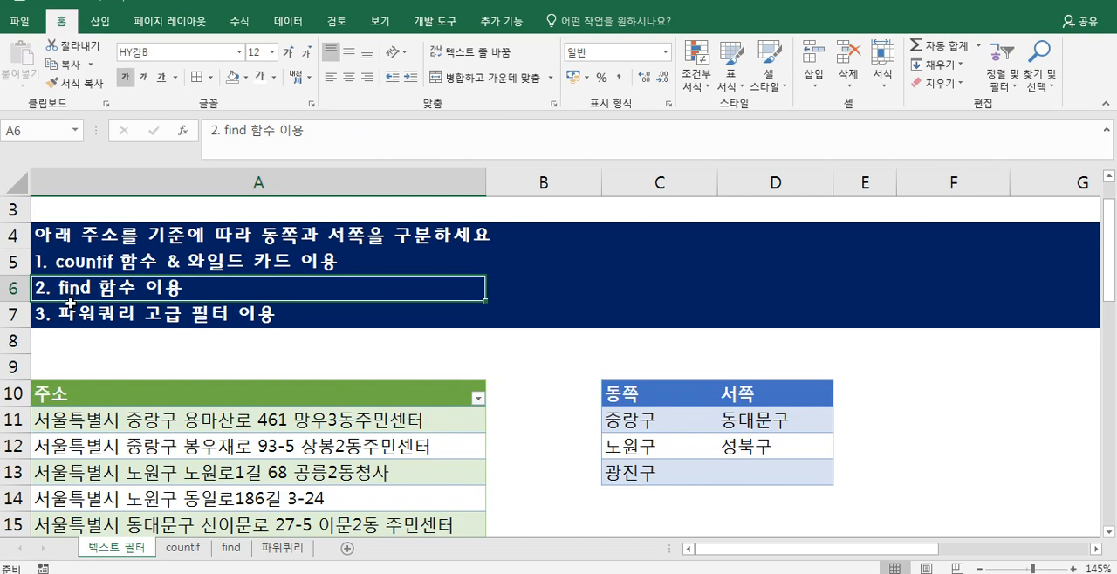
click(70, 306)
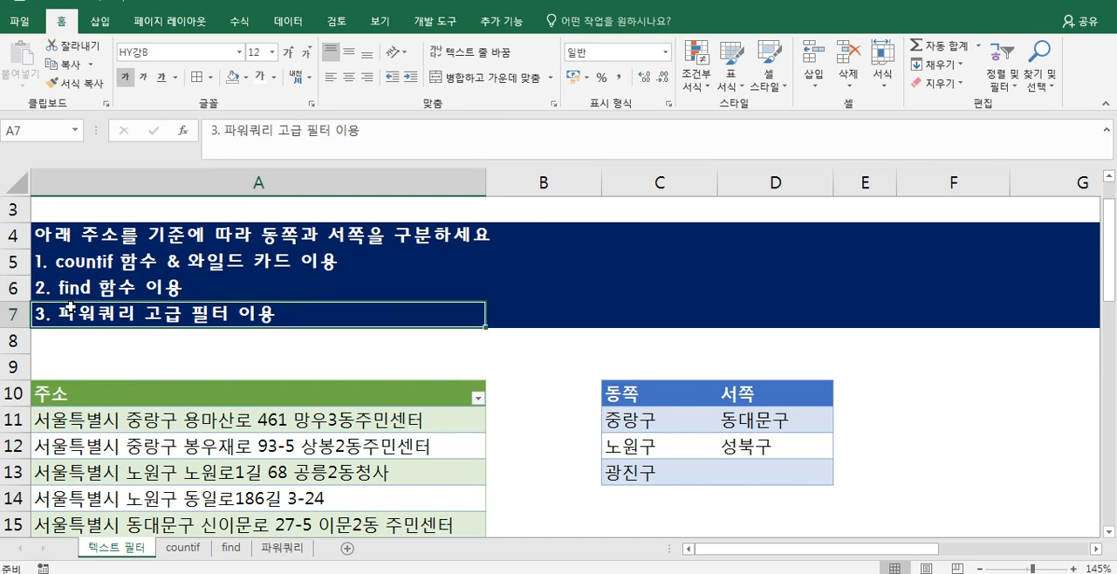
- Open the countif sheet and go to the first empty cell of the 구분 column, B2
click(181, 548)
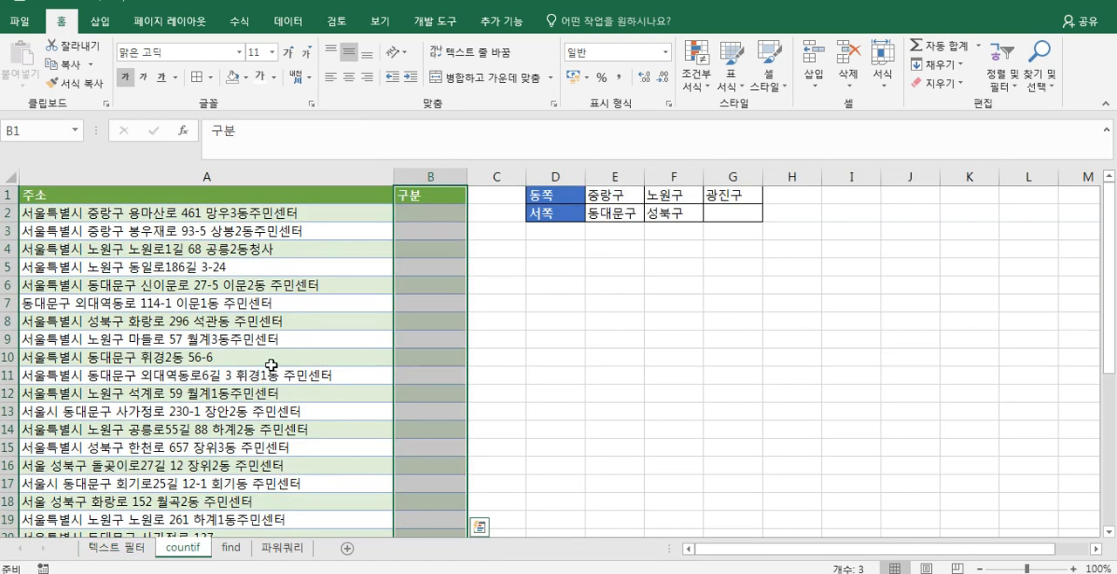
click(372, 246)
click(382, 215)
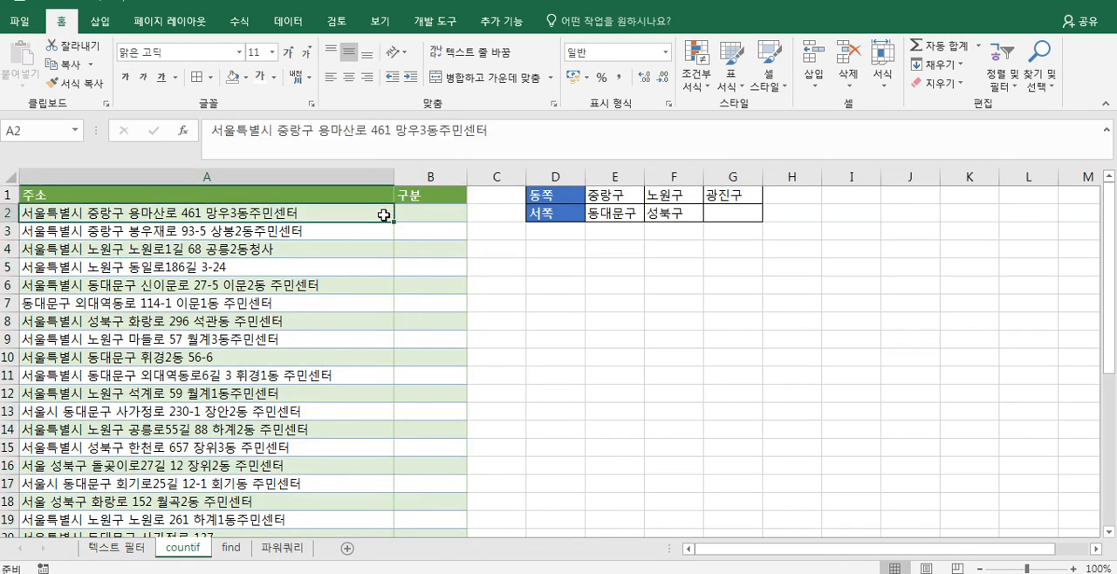
click(436, 217)
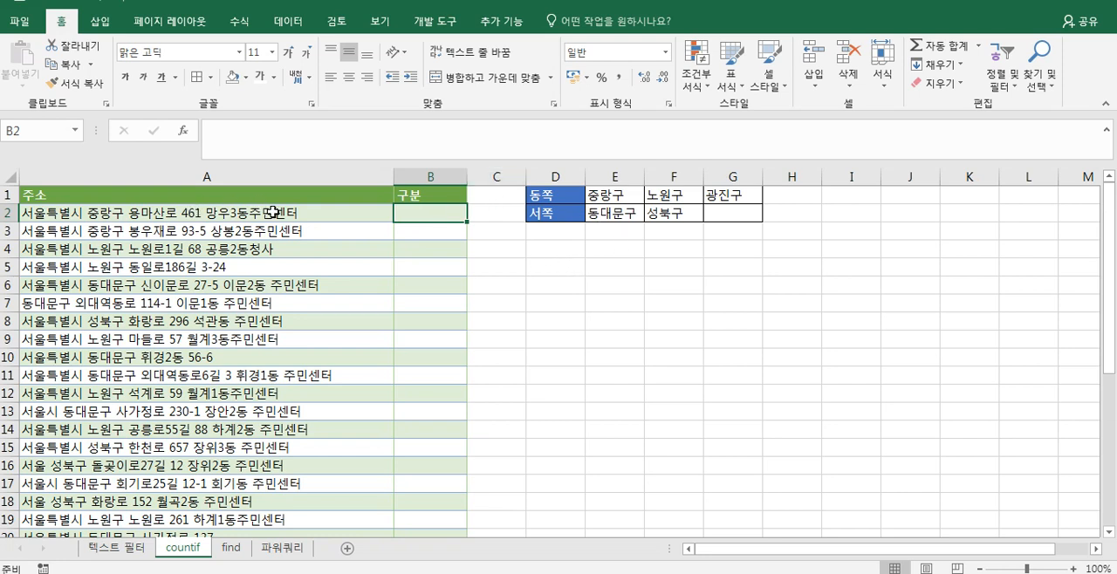
- Enter the wildcard text *중랑구* in cell D4
click(563, 254)
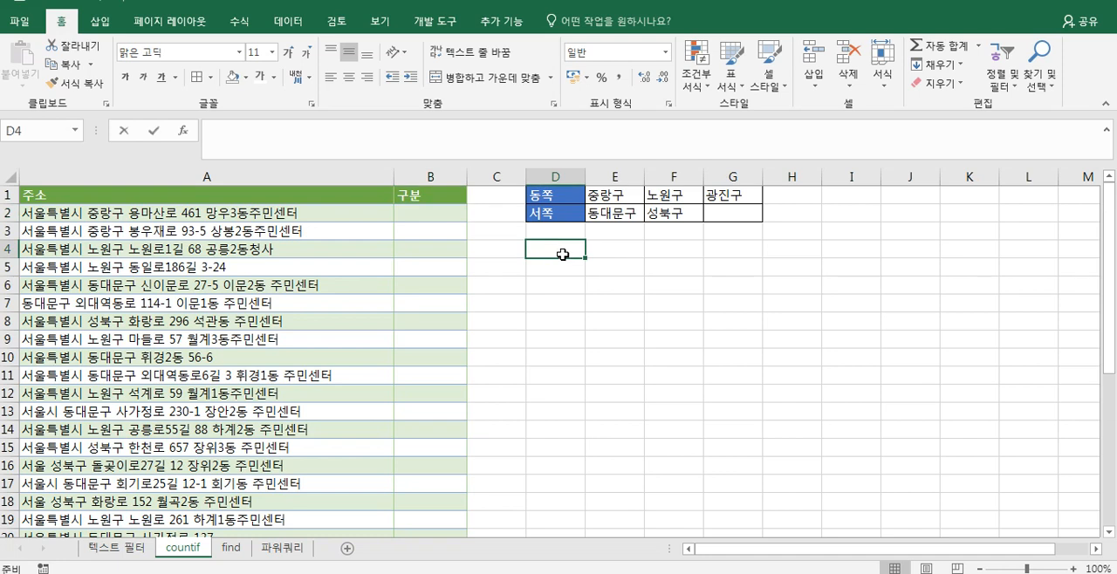
text(*ㄷ)
key(BackSpace)
text(wndfkd)
key(BackSpace)
key(BackSpace)
key(BackSpace)
key(BackSpace)
key(BackSpace)
key(BackSpace)
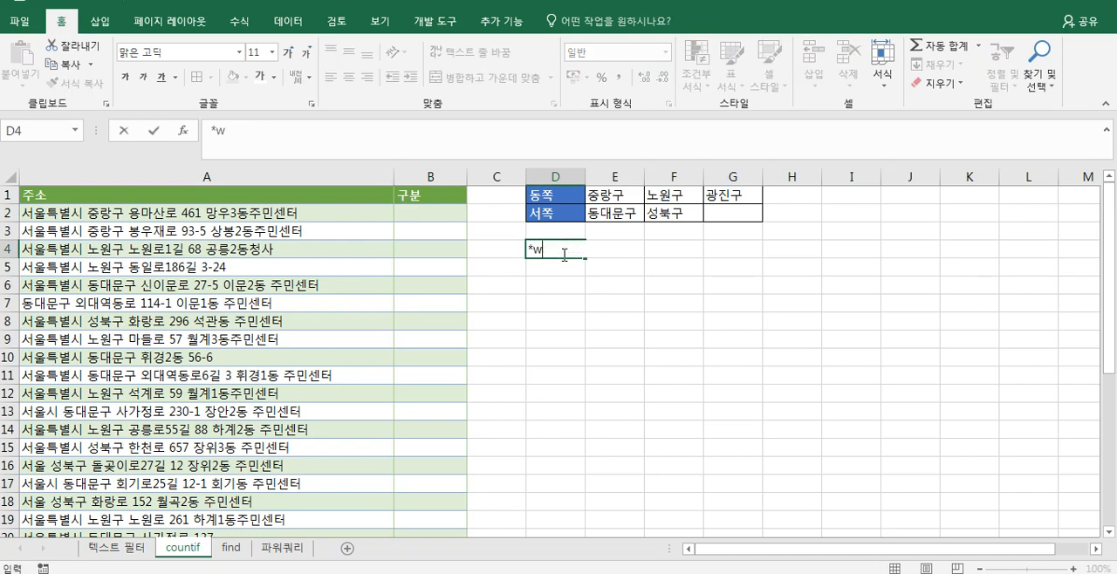
text(중랑구*)
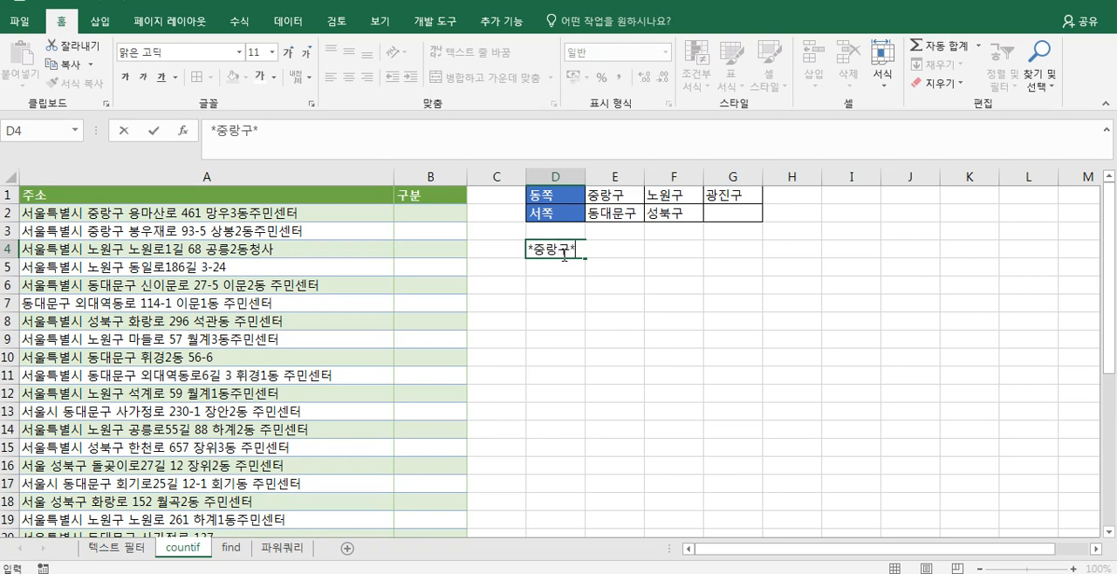
key(Return)
click(564, 253)
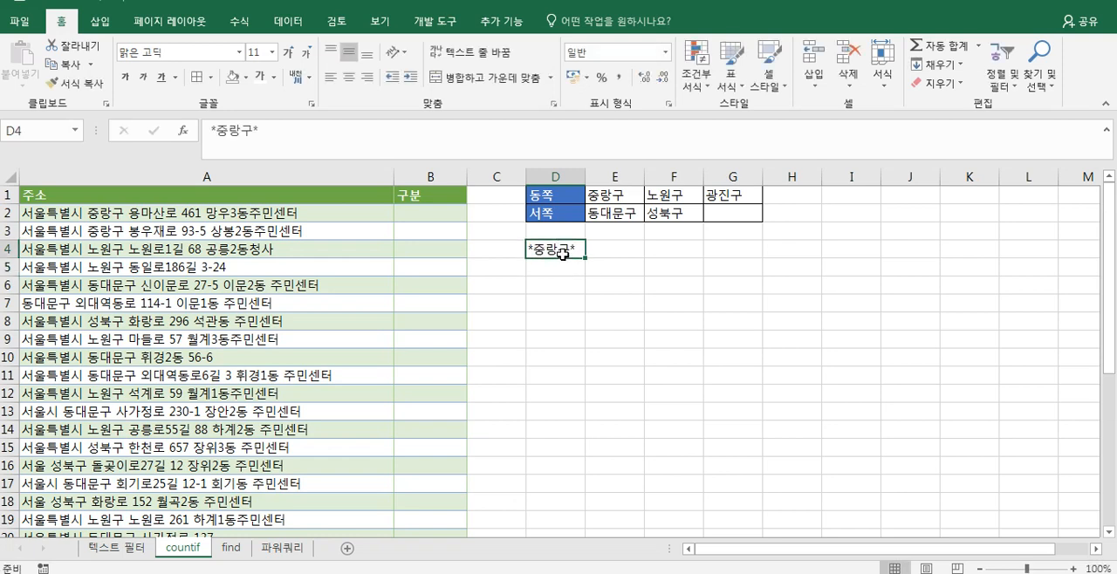
click(360, 221)
key(ctrl+f)
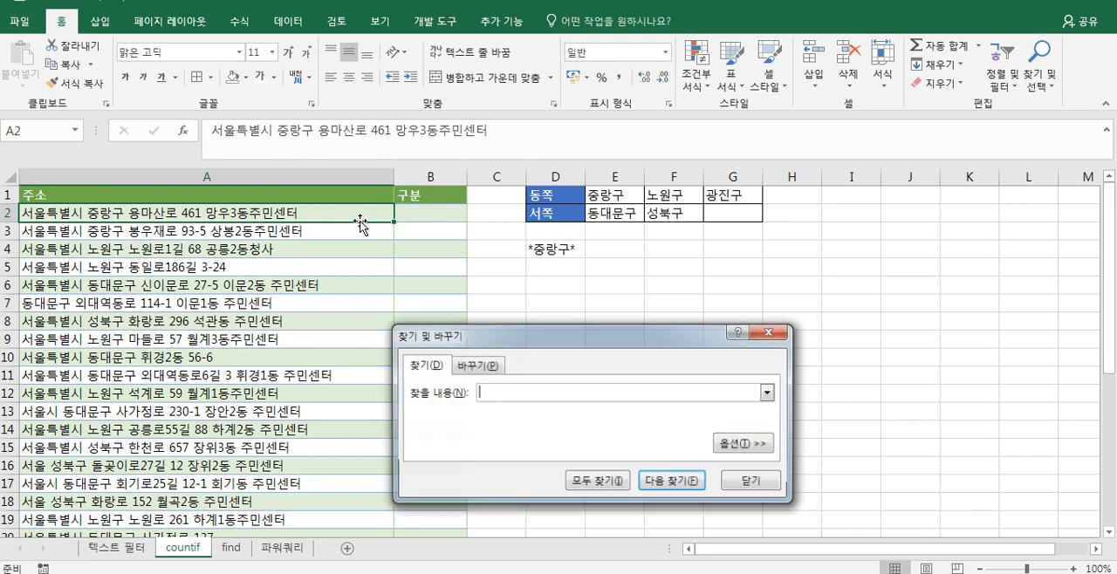
drag(523, 341, 563, 155)
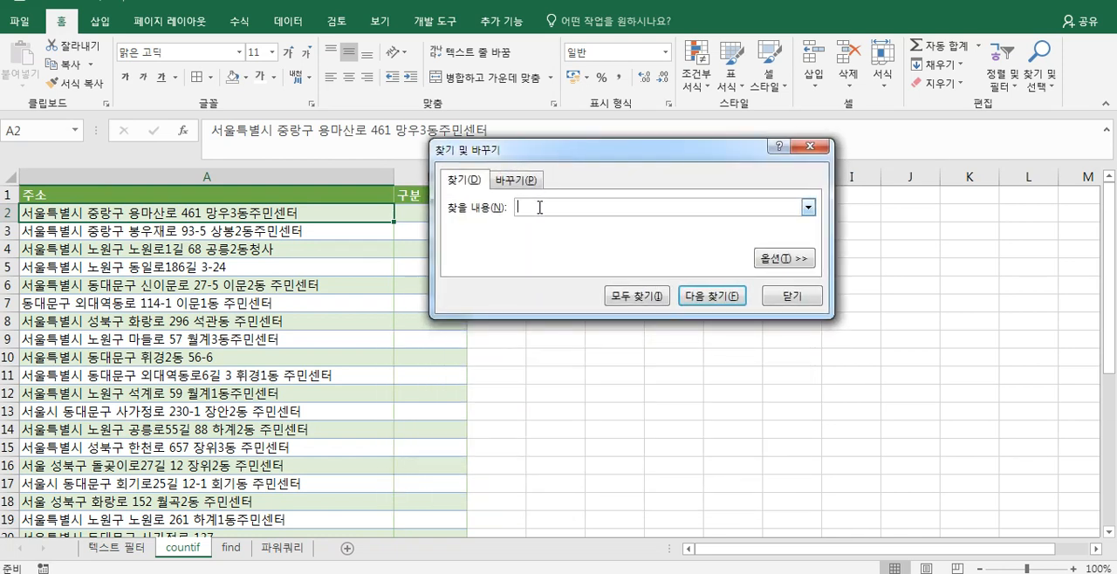
key(Escape)
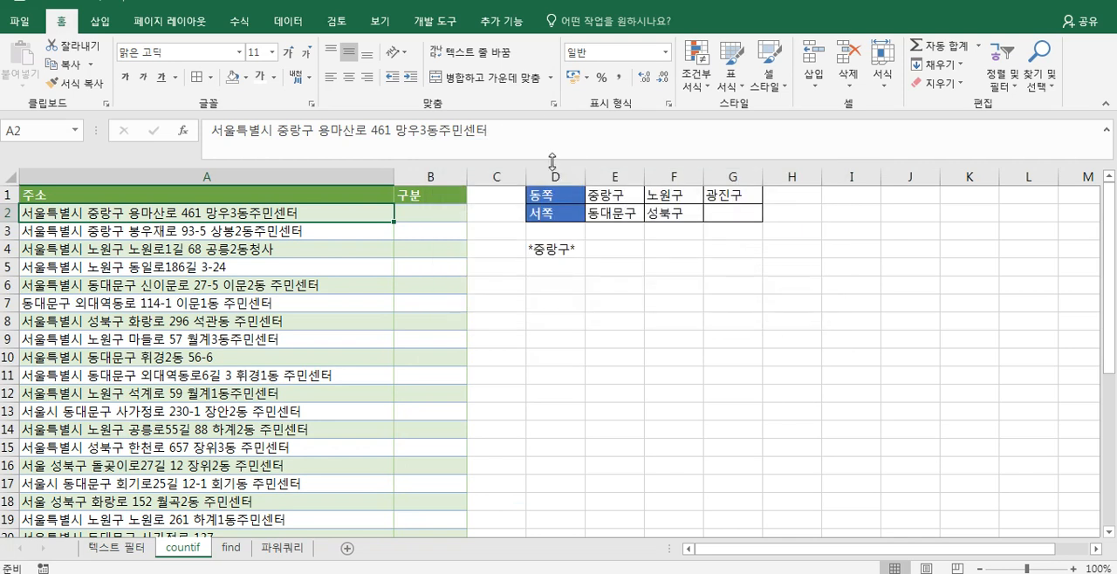
- Copy the wildcard text from cell D4 and find all cells on the sheet matching *중랑구*
double_click(566, 249)
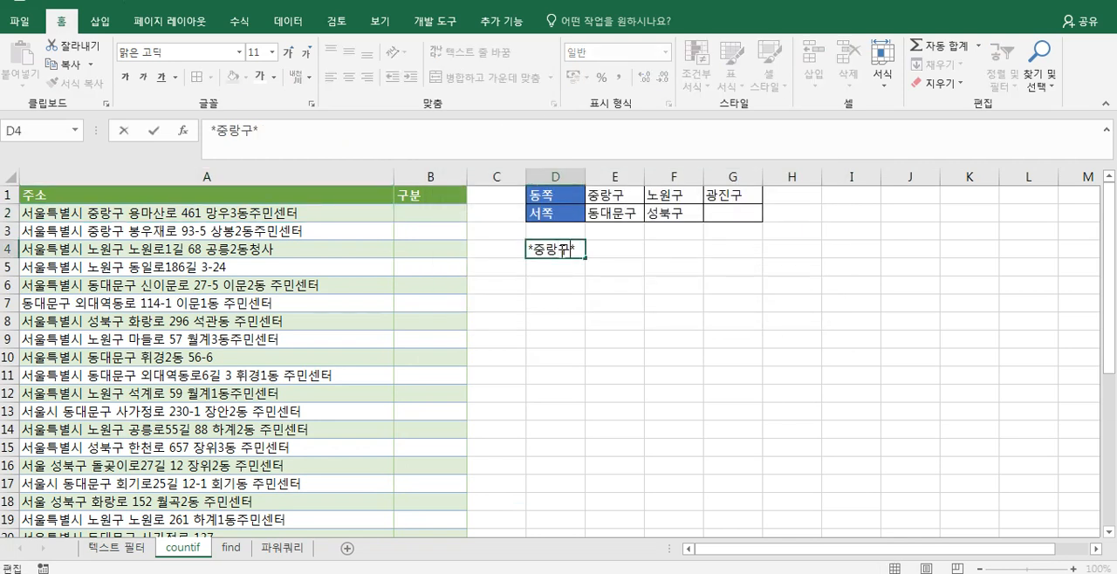
key(shift+Left)
key(shift+Left)
key(shift+Left)
key(shift+Left)
key(ctrl+c)
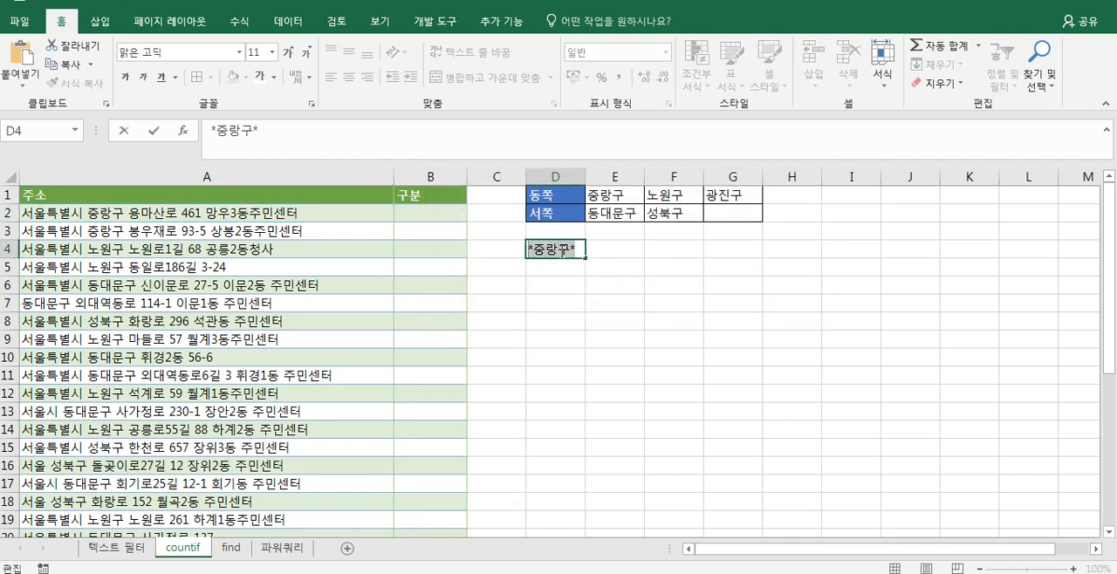
key(ctrl+f)
key(ctrl+v)
text(*)
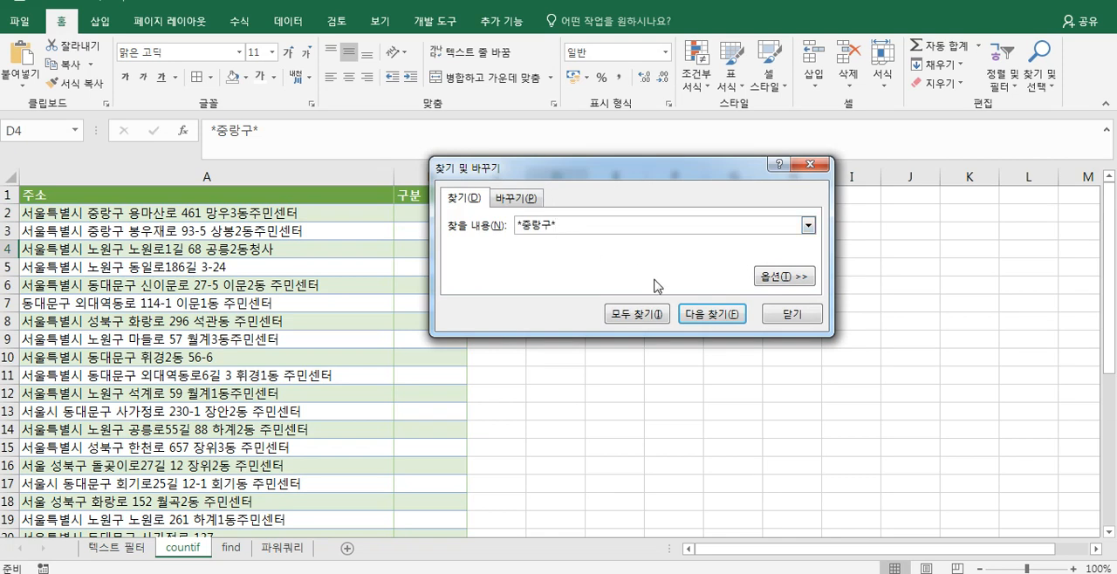
click(653, 315)
- Enlarge the search results, go through the cells found for *중랑구*, and close the search
drag(833, 468, 836, 533)
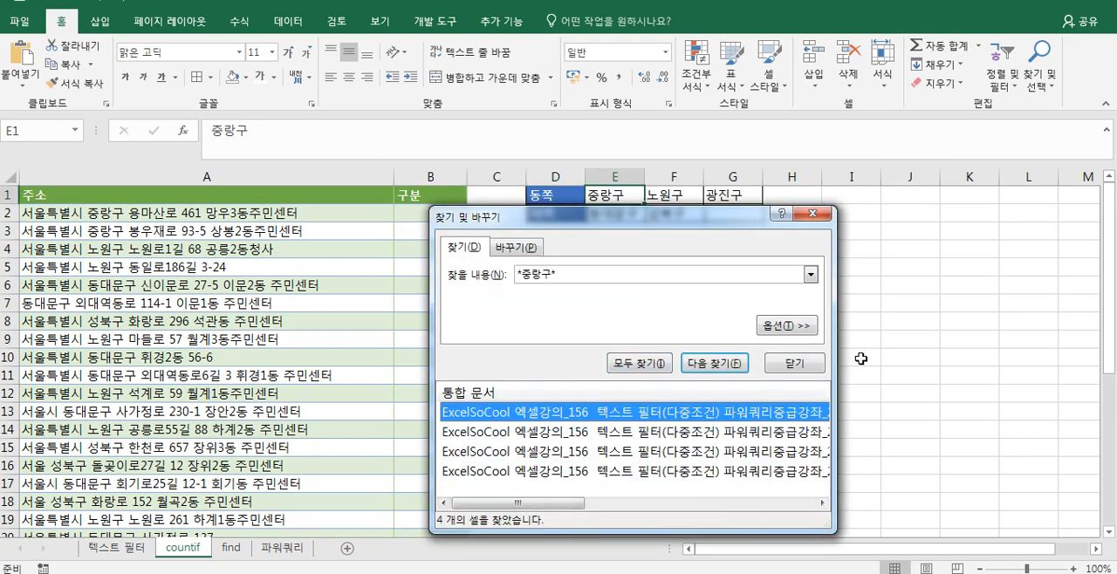
drag(836, 343, 999, 343)
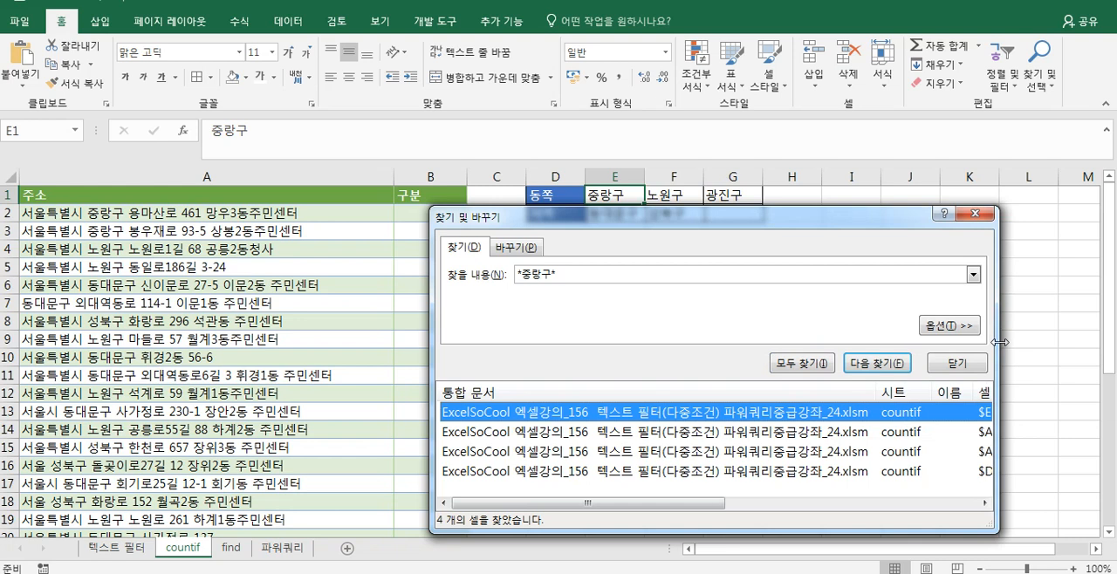
click(710, 436)
click(711, 454)
click(698, 474)
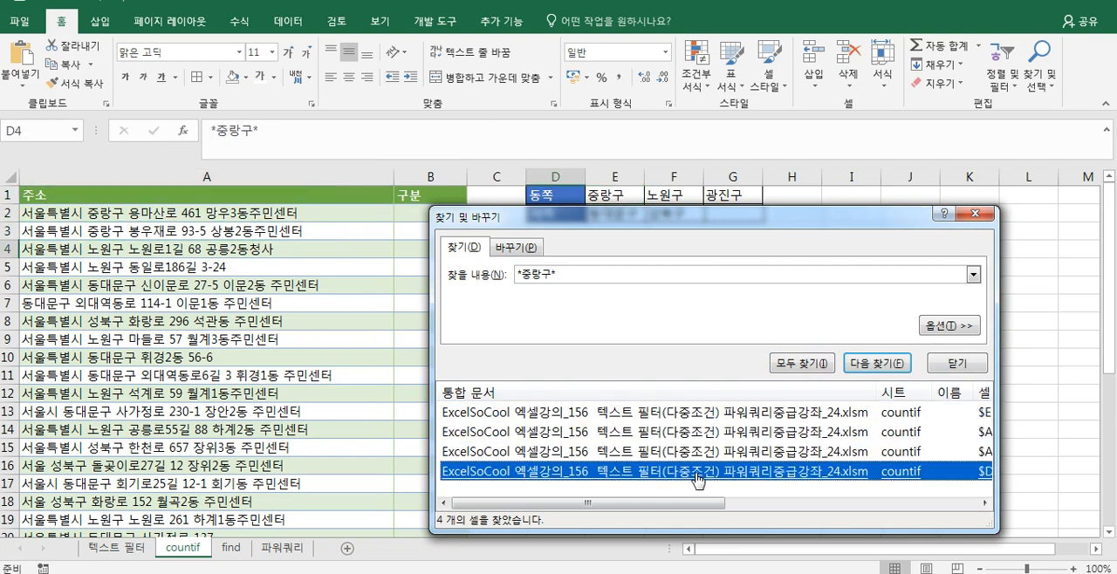
key(Escape)
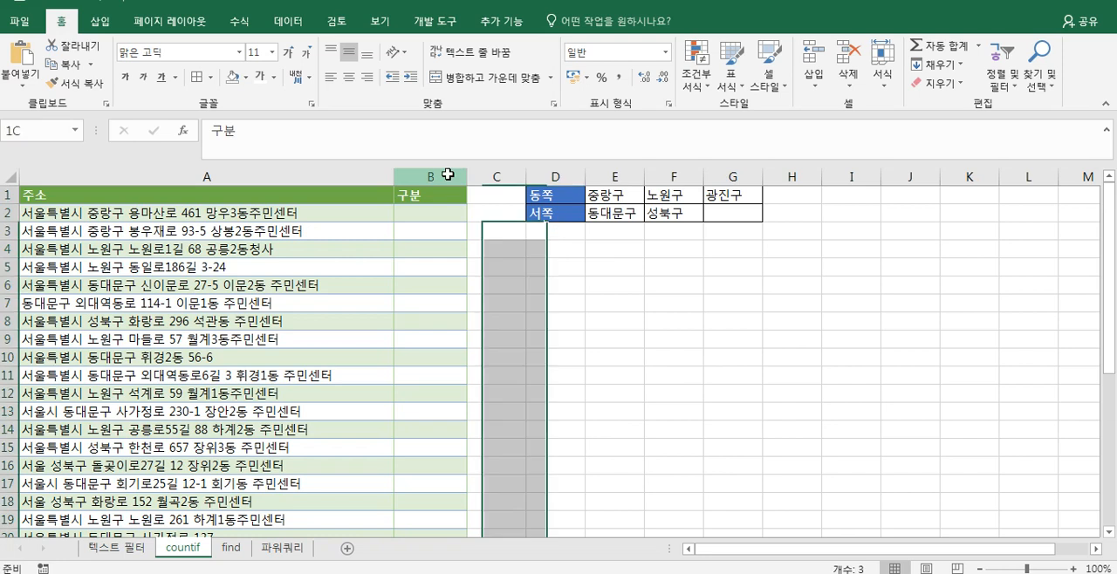
- Insert three blank columns between the 주소 and 구분 columns and narrow them
click(448, 171)
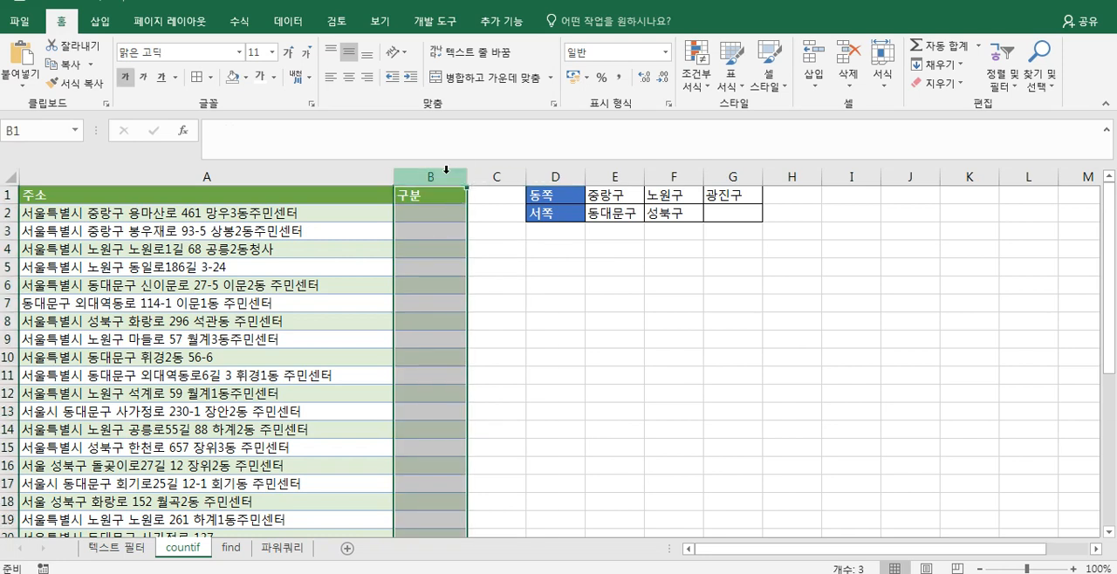
key(ctrl+shift+equal)
drag(768, 176, 461, 202)
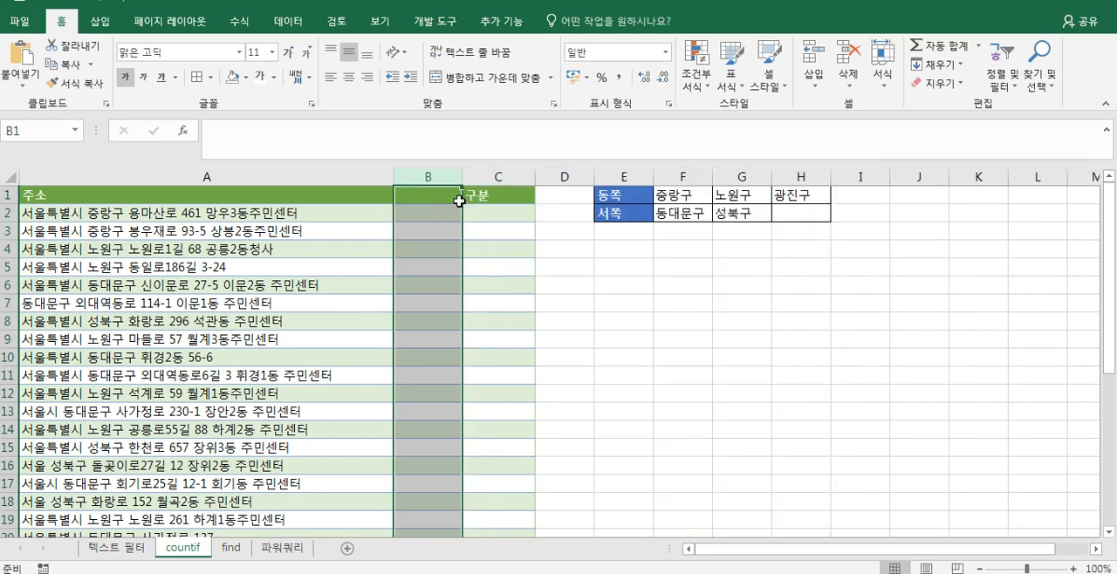
key(ctrl+z)
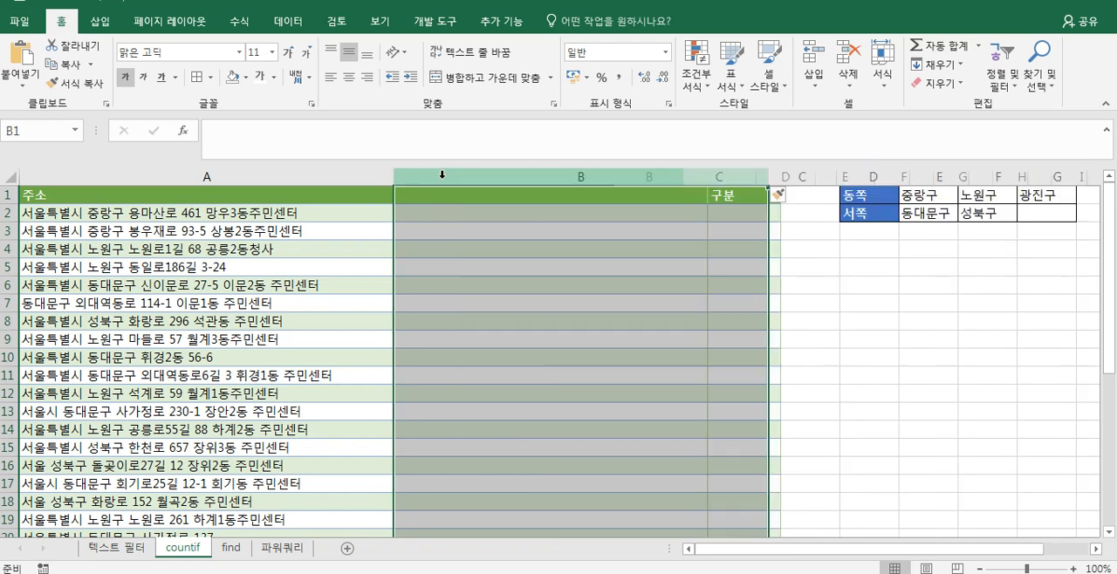
key(ctrl+shift+plus)
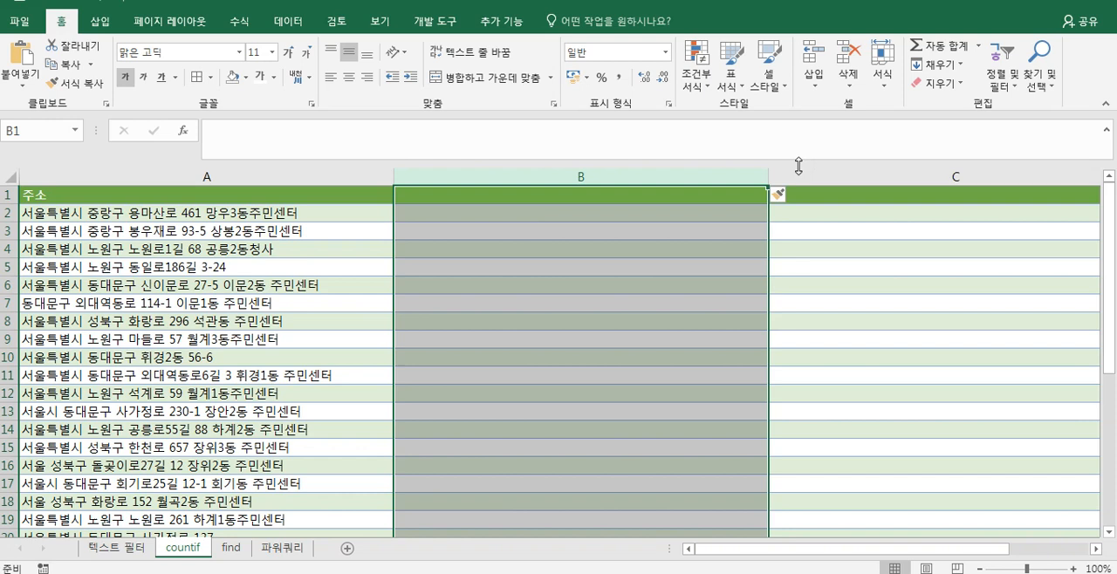
drag(769, 173, 464, 185)
drag(840, 177, 546, 185)
- Enter the header 도움열1 in B1 and fill it across to D1 as 도움열2 and 도움열3
click(443, 196)
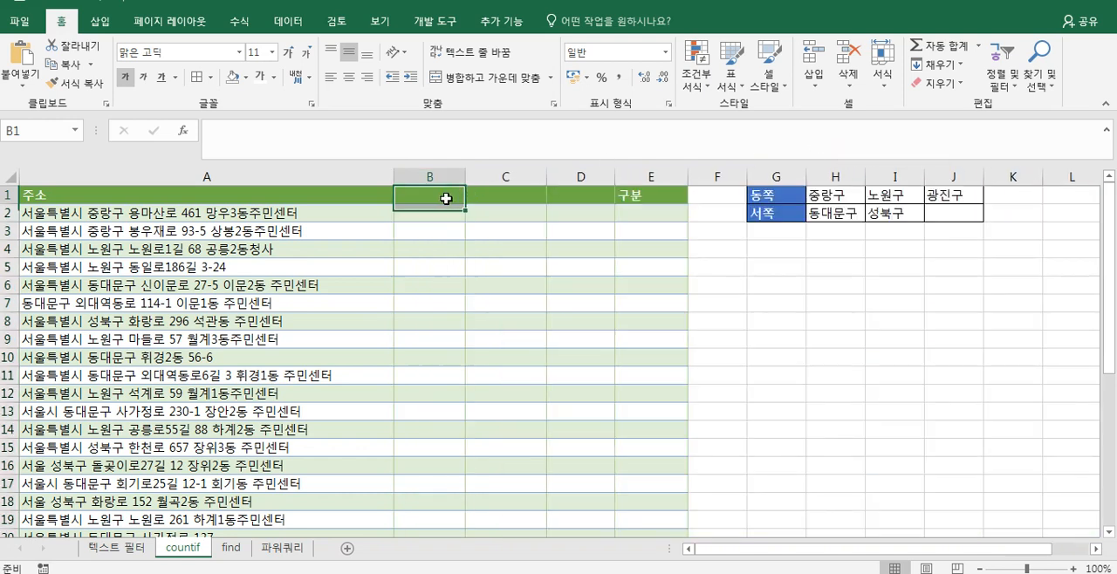
text(ㄷㅗ움열)
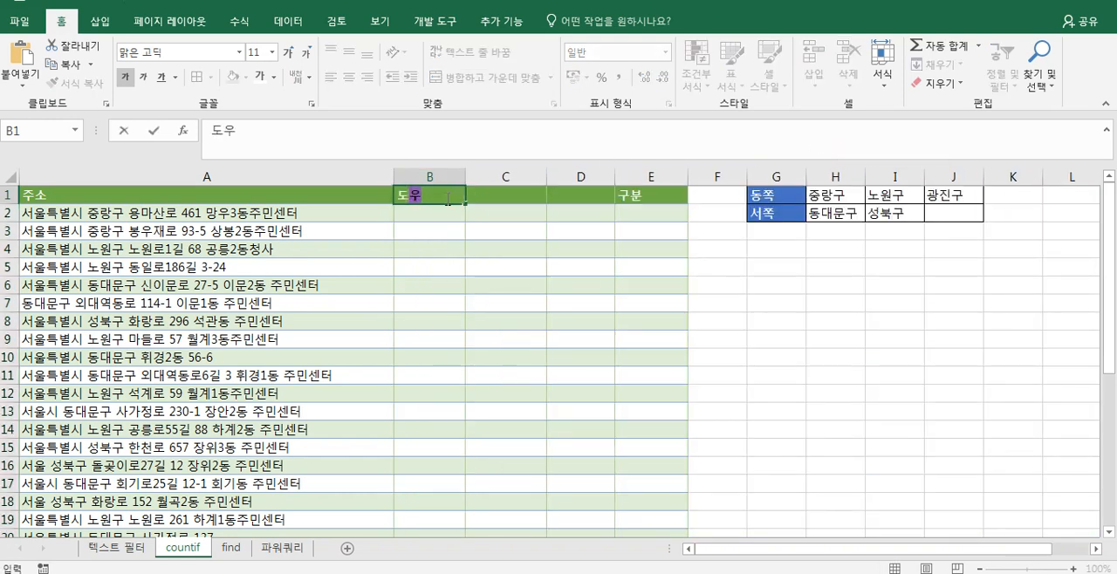
text(1)
key(Return)
click(446, 198)
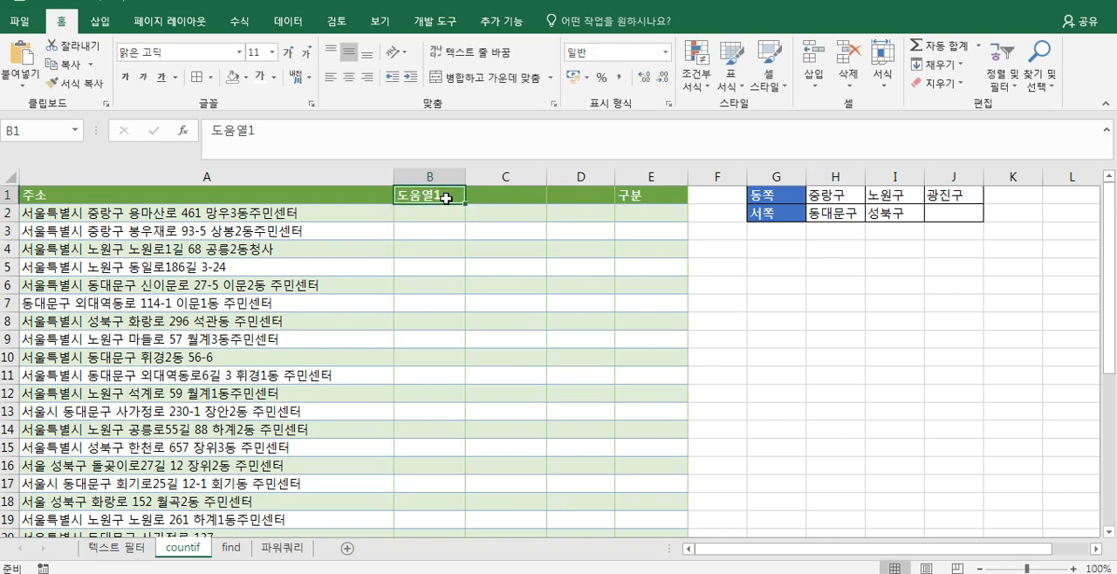
drag(466, 206, 611, 204)
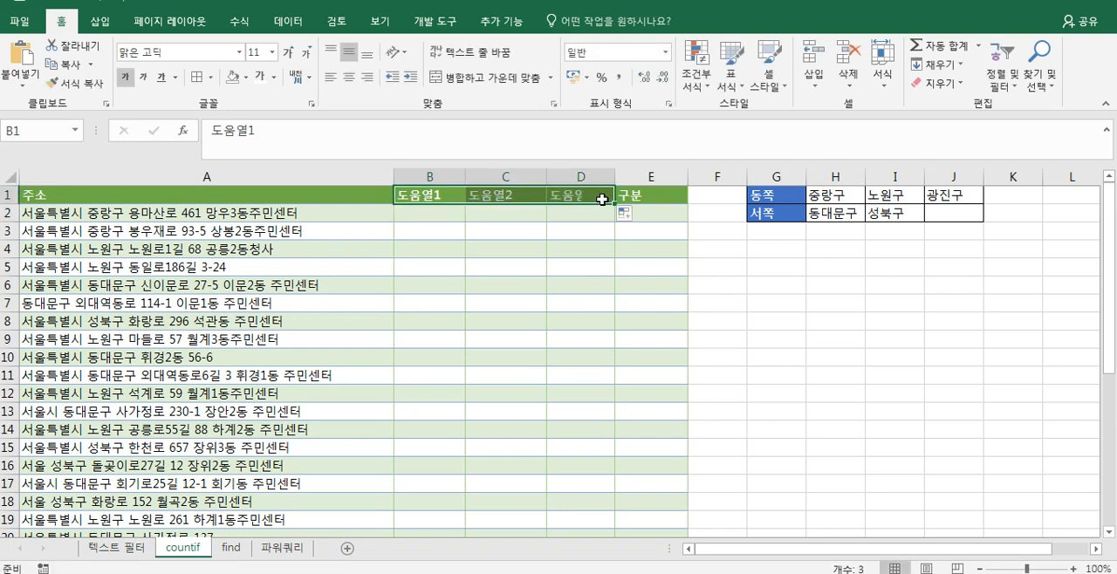
- Start a COUNTIF formula in B2 with the address cell as its range, locking only the column as $A2
click(435, 217)
text(=)
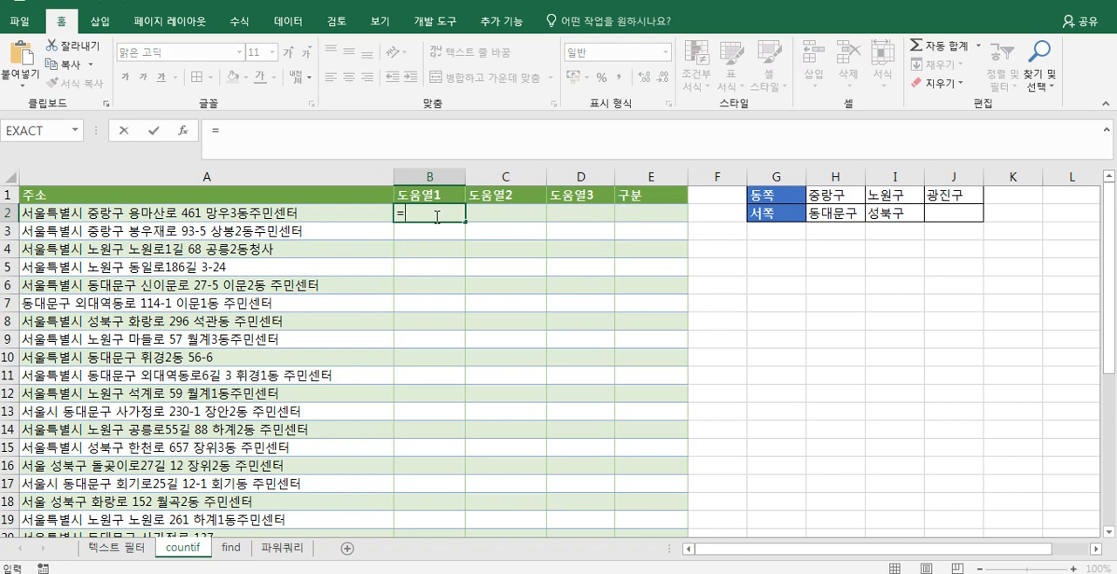
text(countif)
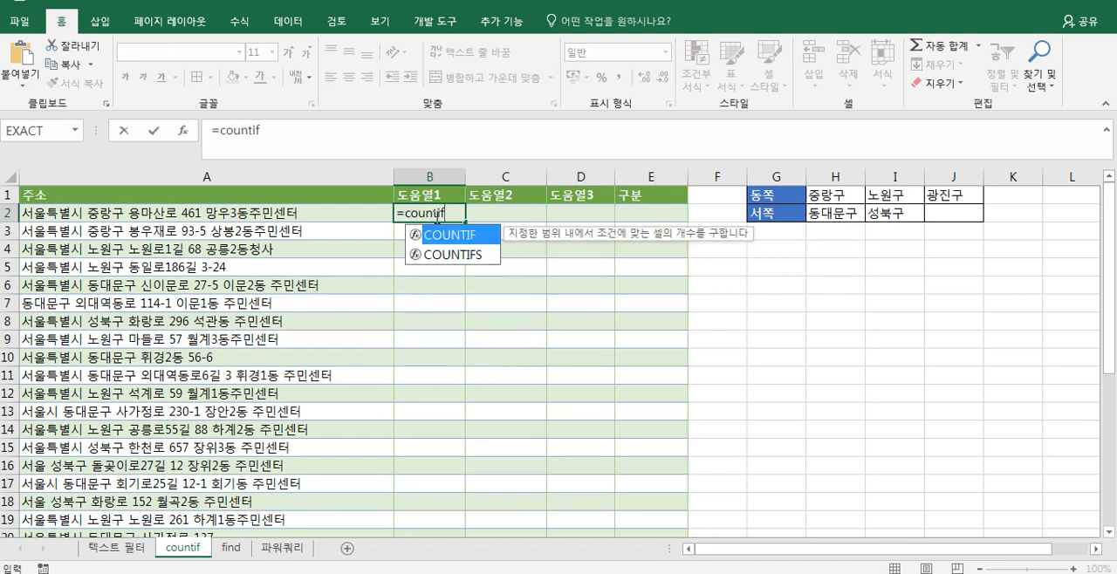
text(()
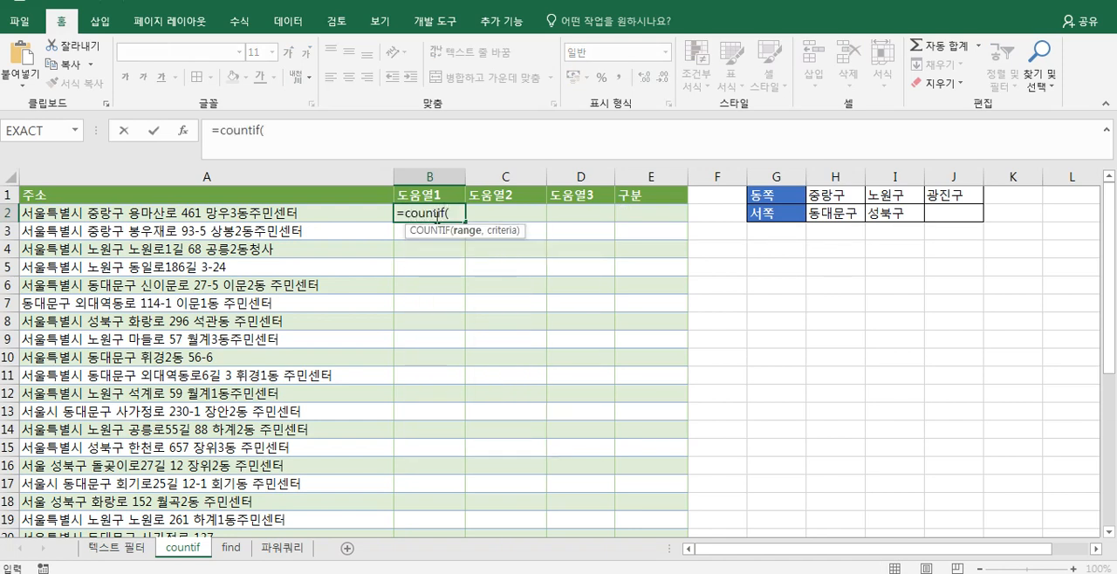
click(356, 218)
key(F4)
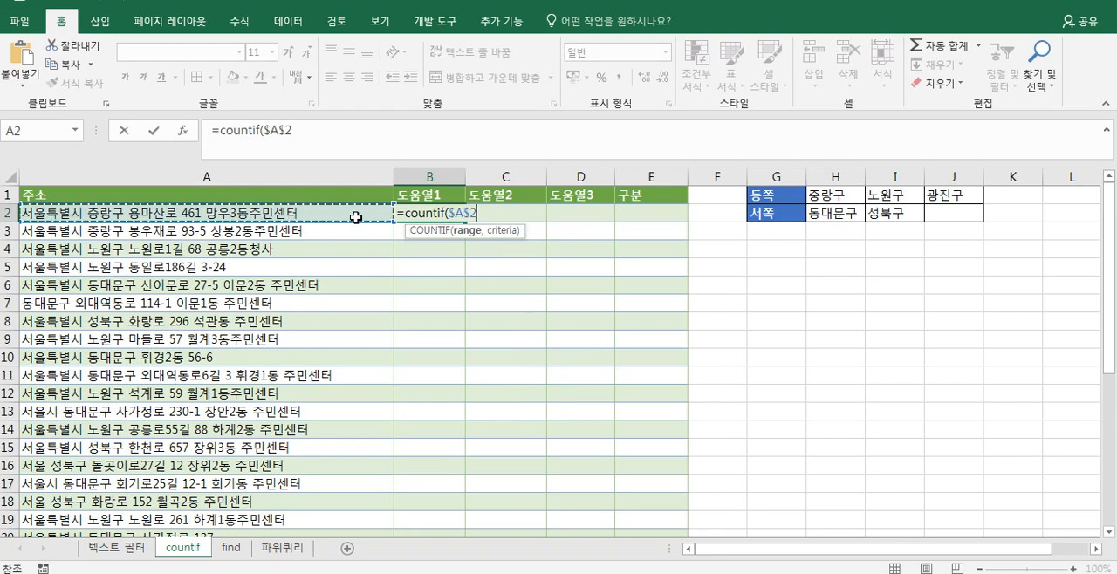
key(F4)
key(F4)
text(,)
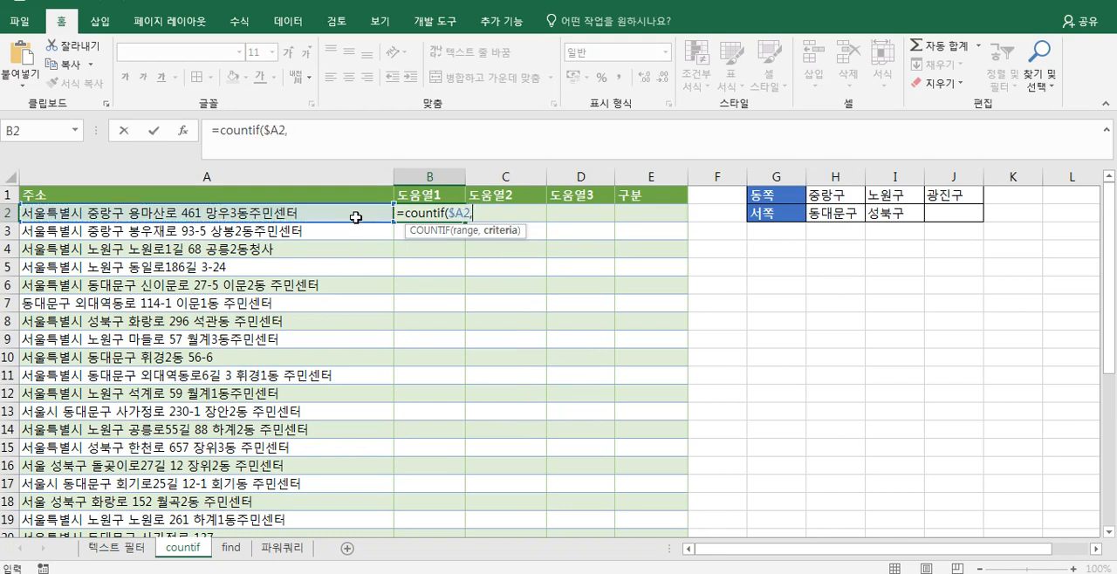
text("*"&)
- Complete the B2 formula with the wildcard criteria "*"&H1&"*", giving =COUNTIF($A2,"*"&H1&"*")
click(833, 196)
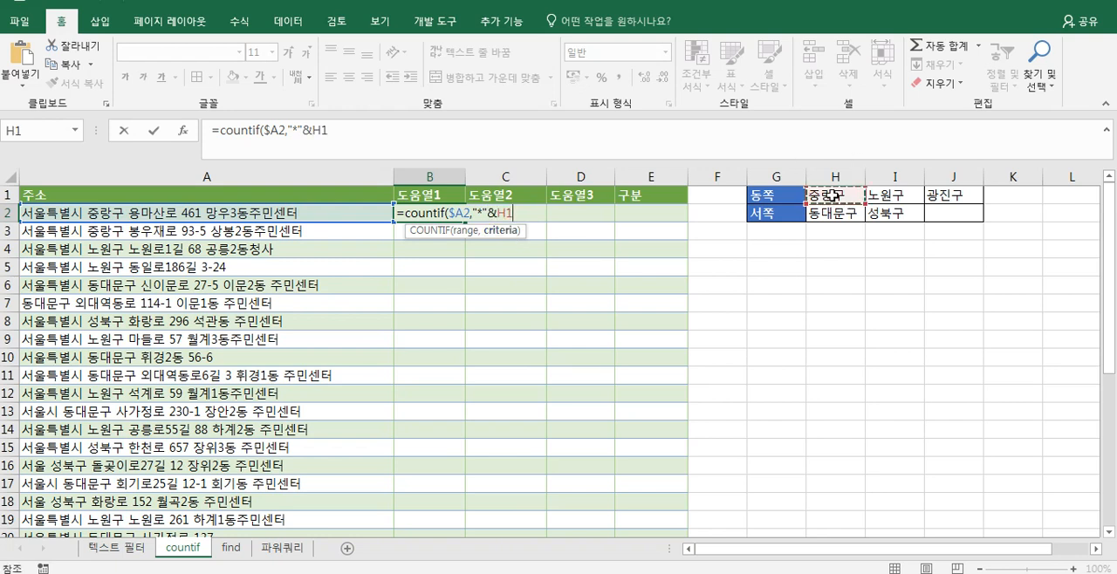
text(&")
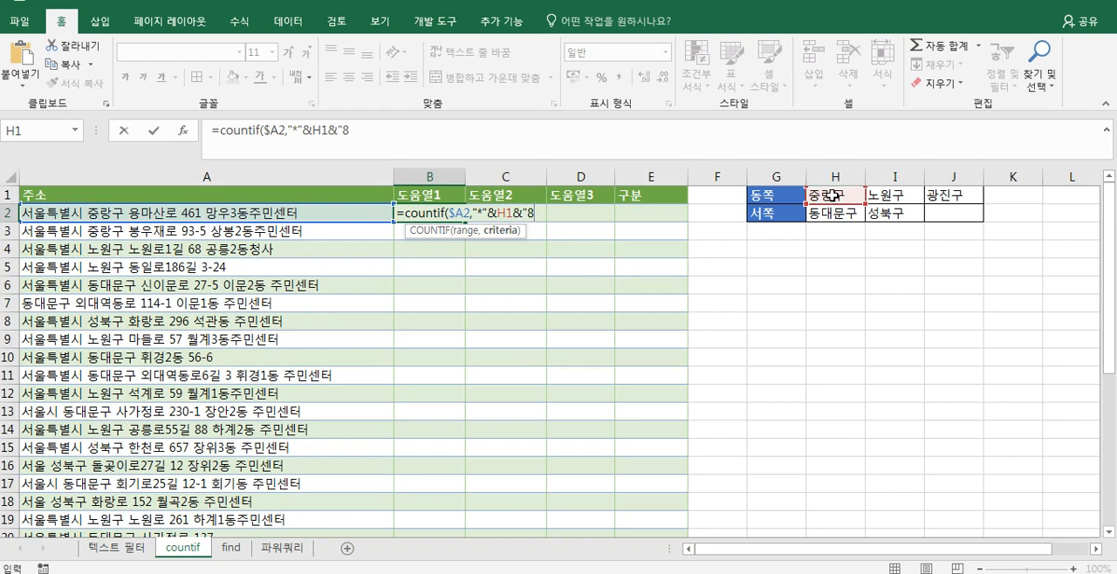
text(*")
text())
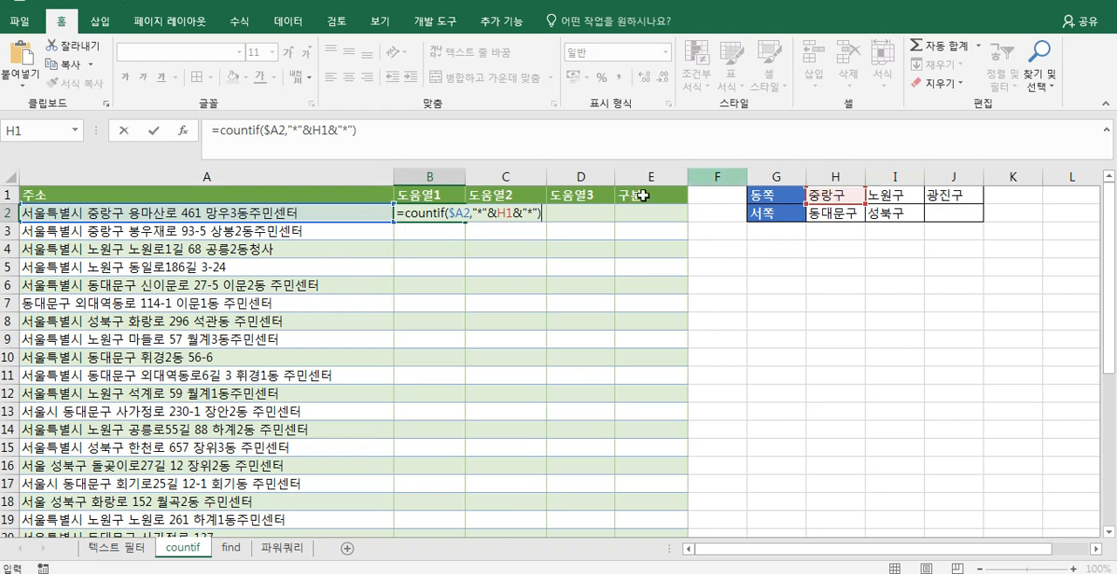
key(Return)
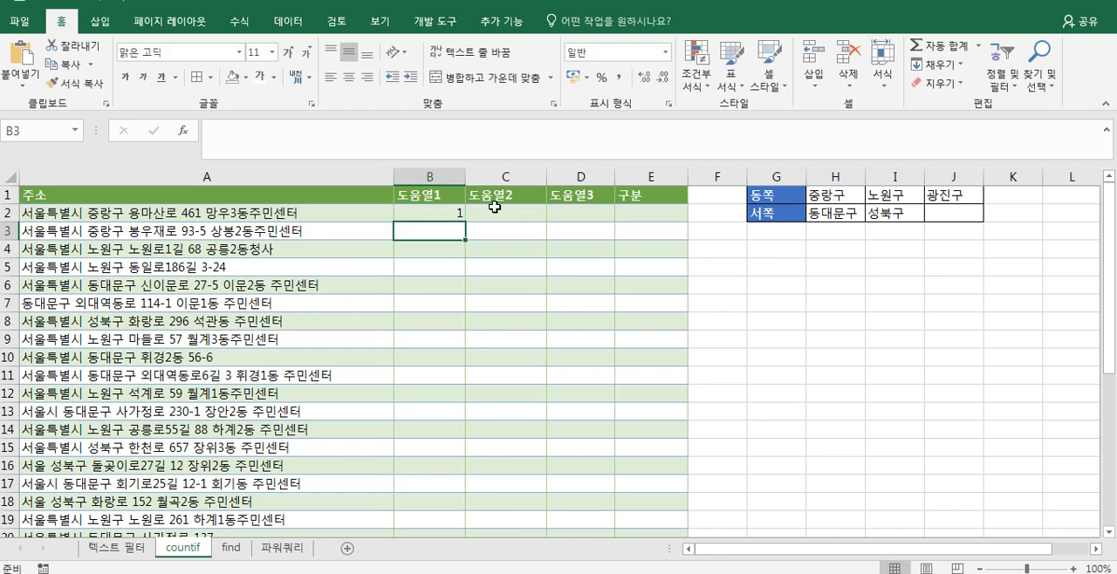
- Lock the row of the criteria reference in B2 as H$1 and fill the formula across to D2
double_click(439, 219)
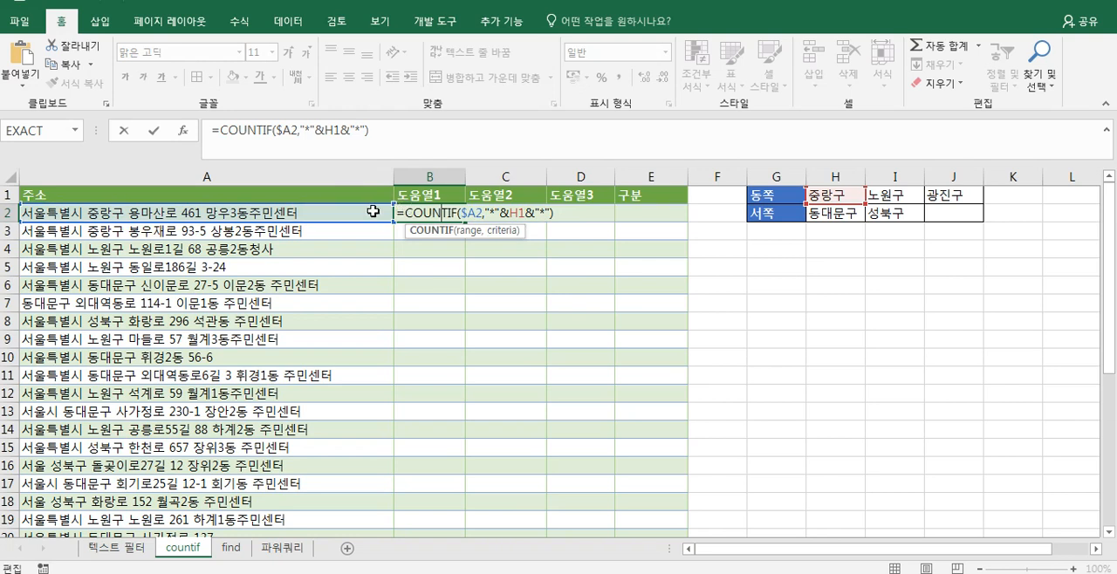
key(Return)
click(413, 210)
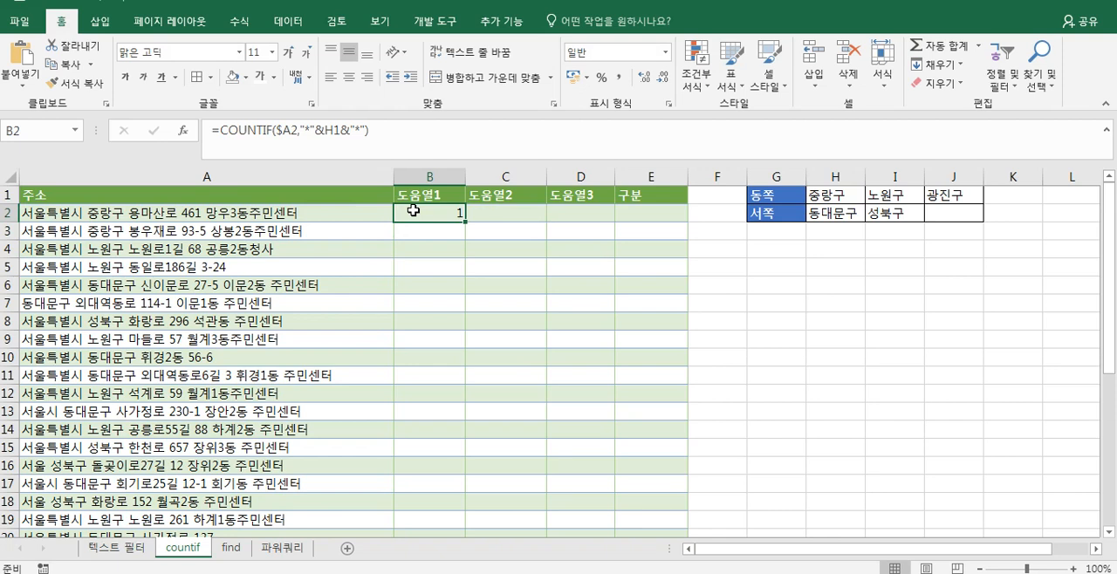
double_click(414, 211)
key(Escape)
double_click(440, 216)
click(514, 217)
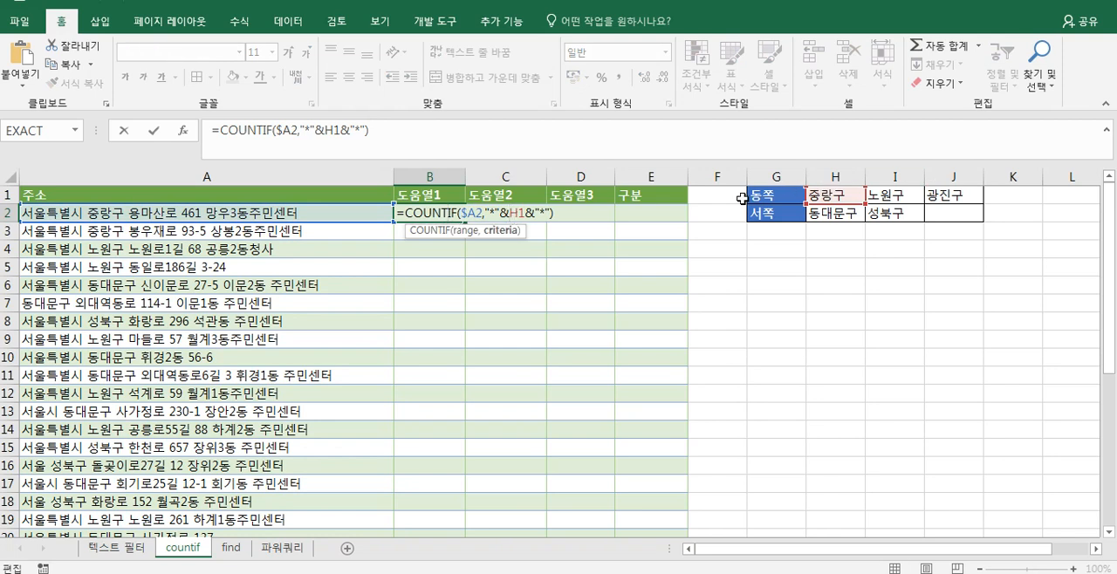
click(519, 212)
text($)
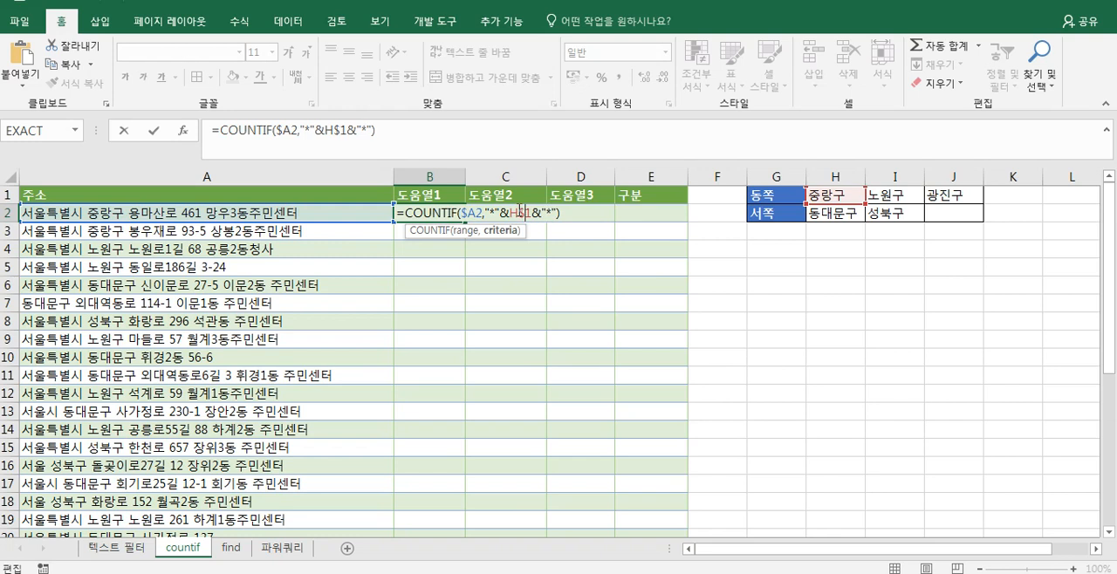
key(Return)
click(448, 212)
drag(465, 221, 601, 213)
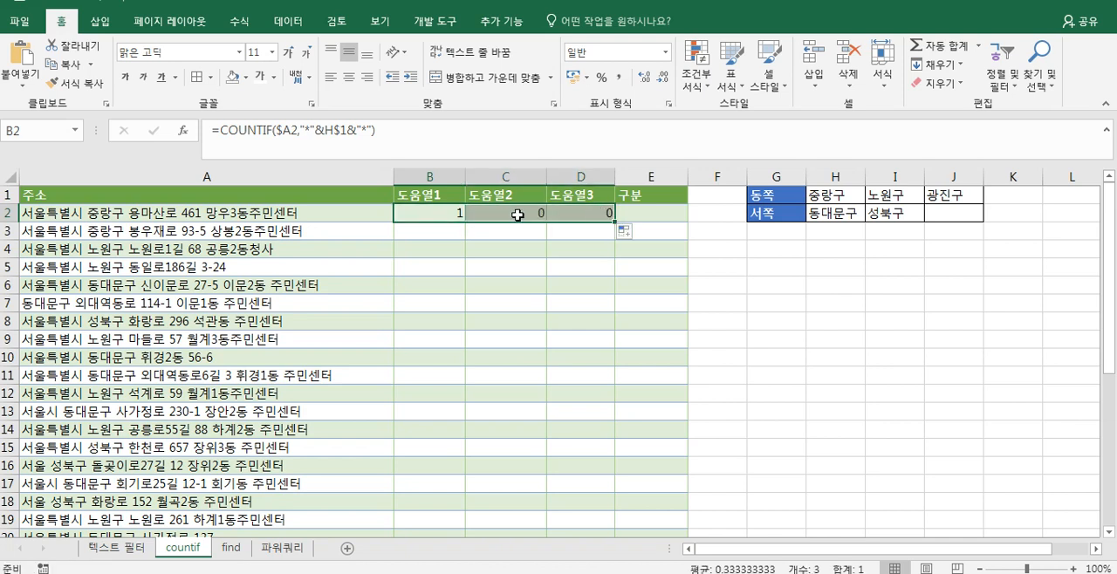
- Check which district cell each of the COUNTIF formulas in B2, C2 and D2 refers to
click(450, 213)
double_click(450, 213)
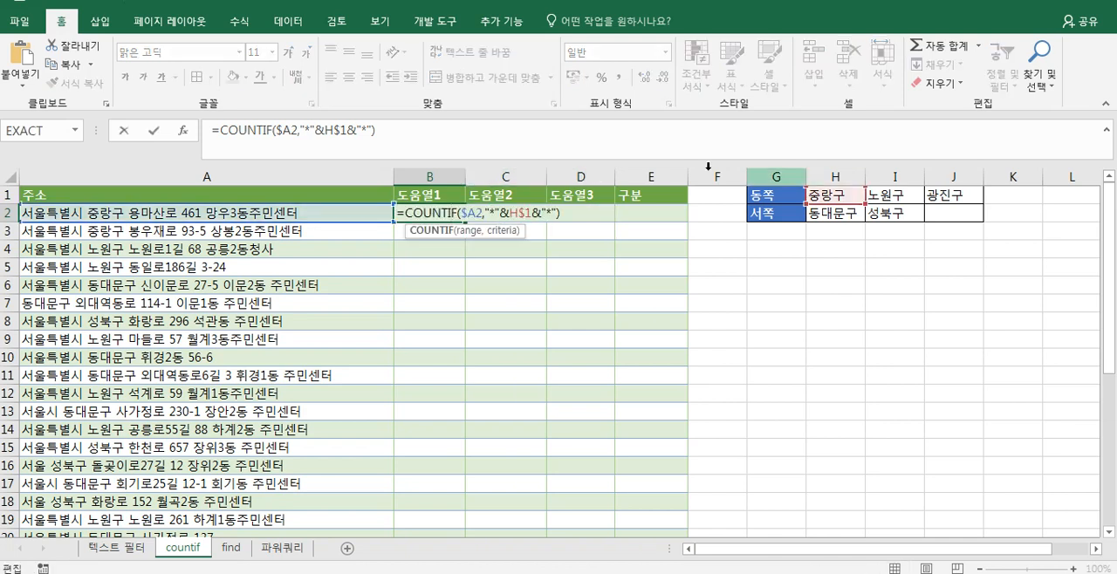
key(Escape)
double_click(510, 209)
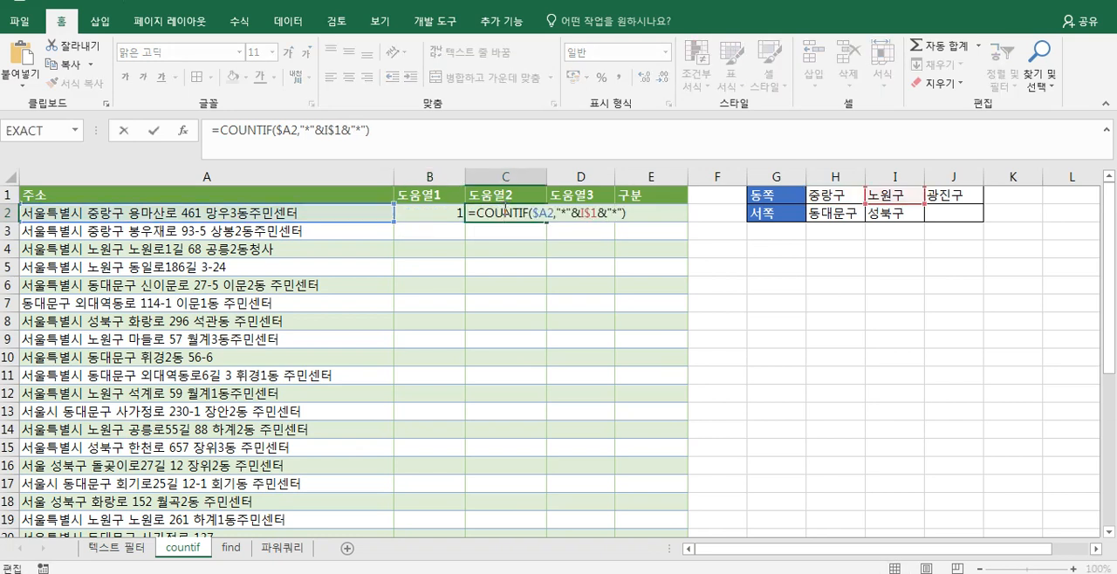
key(Escape)
double_click(573, 212)
key(Escape)
- Fill the COUNTIF formulas in B2:D2 down the whole address list without copying the formatting
drag(432, 212, 584, 214)
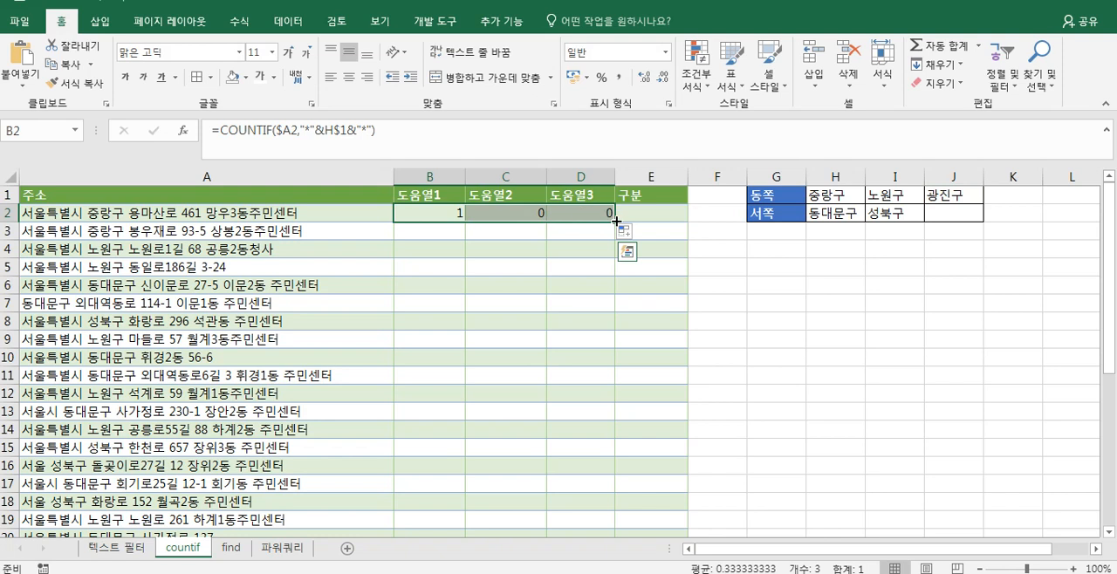
double_click(616, 220)
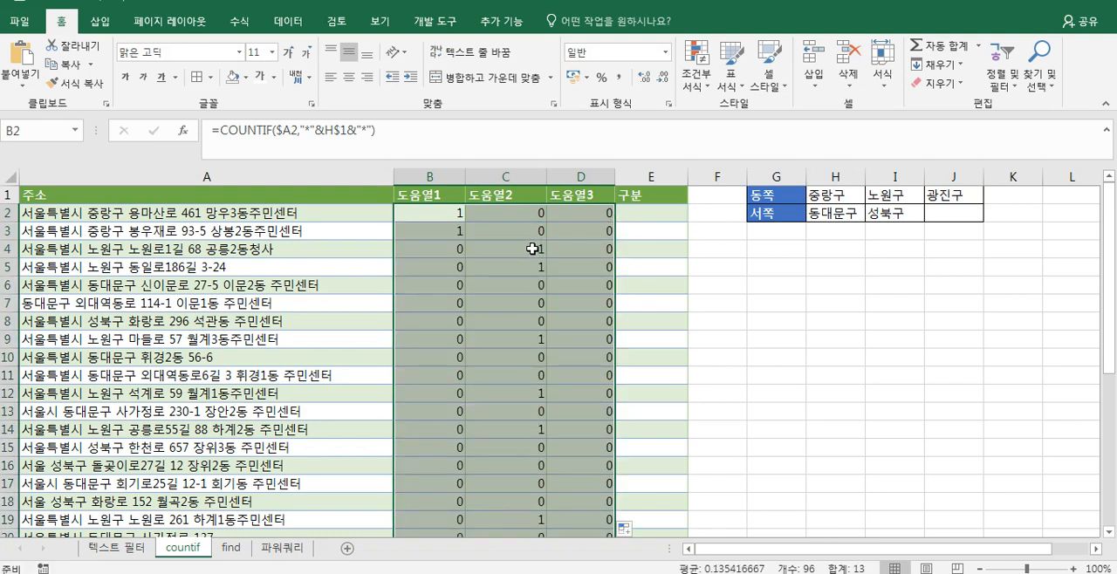
click(532, 249)
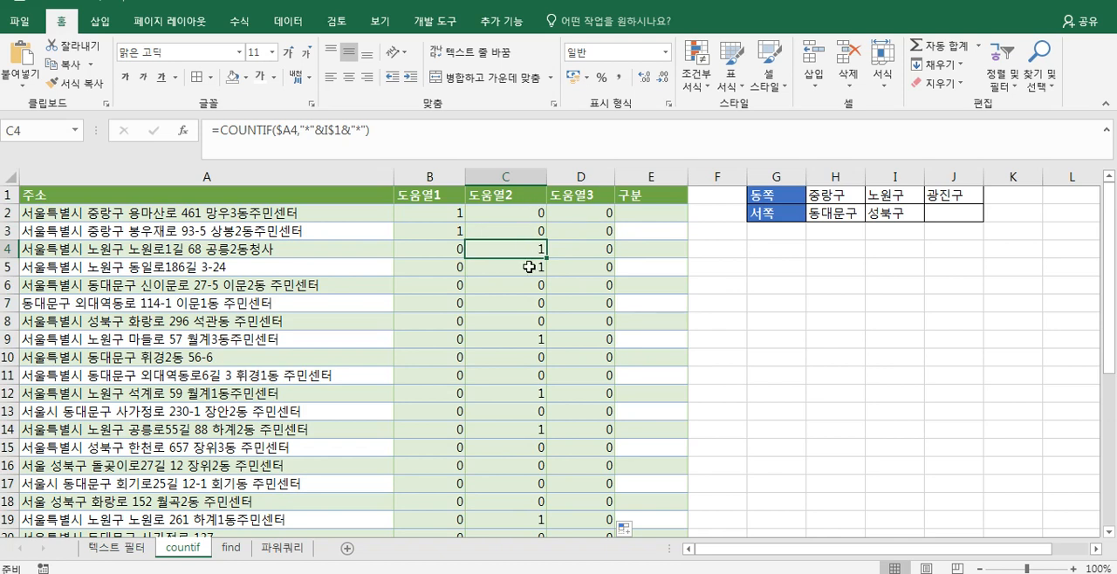
scroll(530, 361, down, 5)
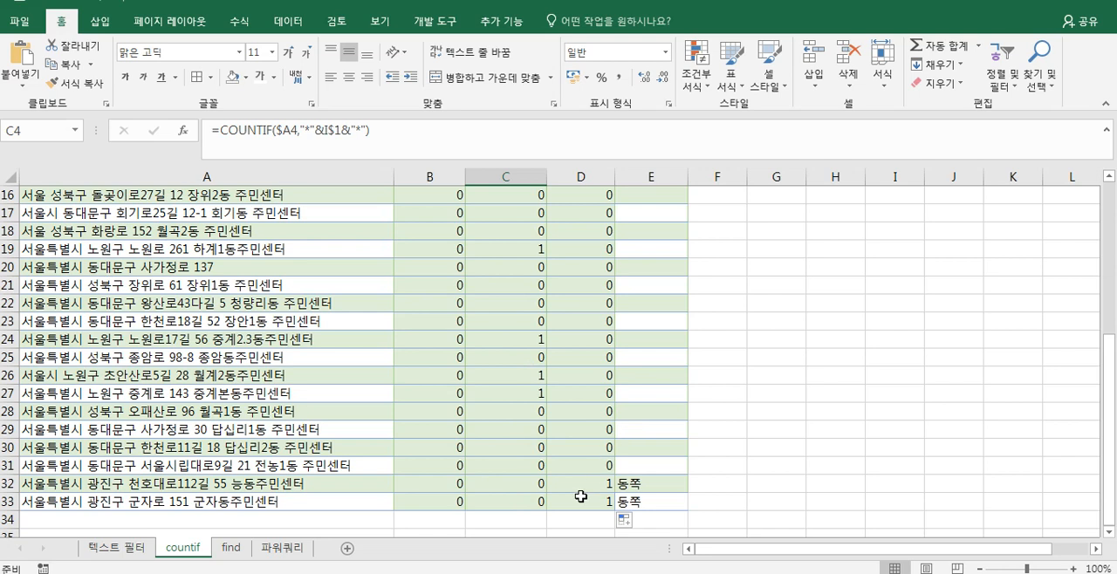
click(590, 484)
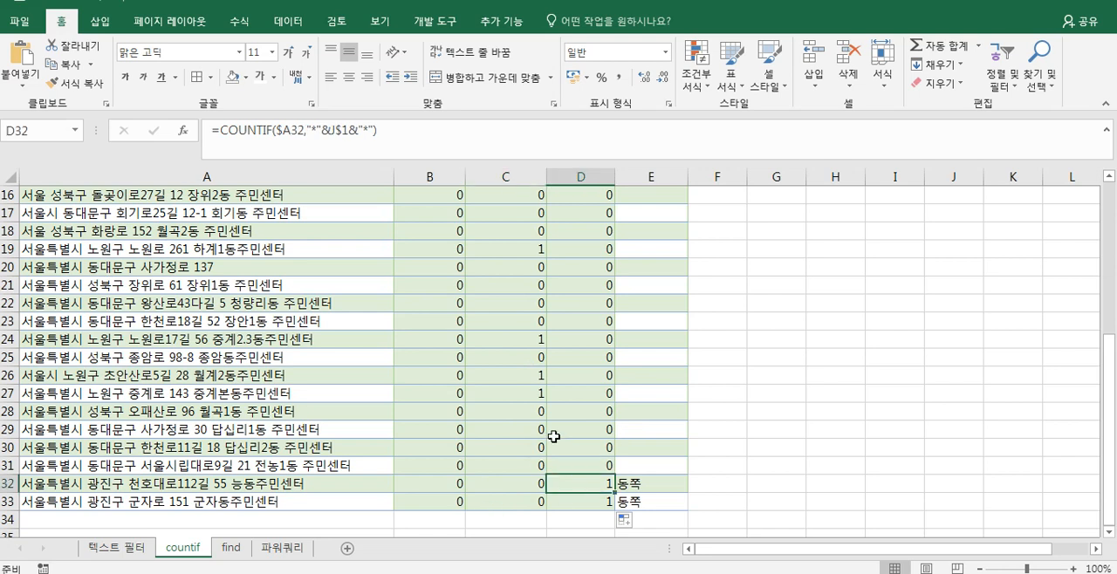
scroll(554, 436, up, 5)
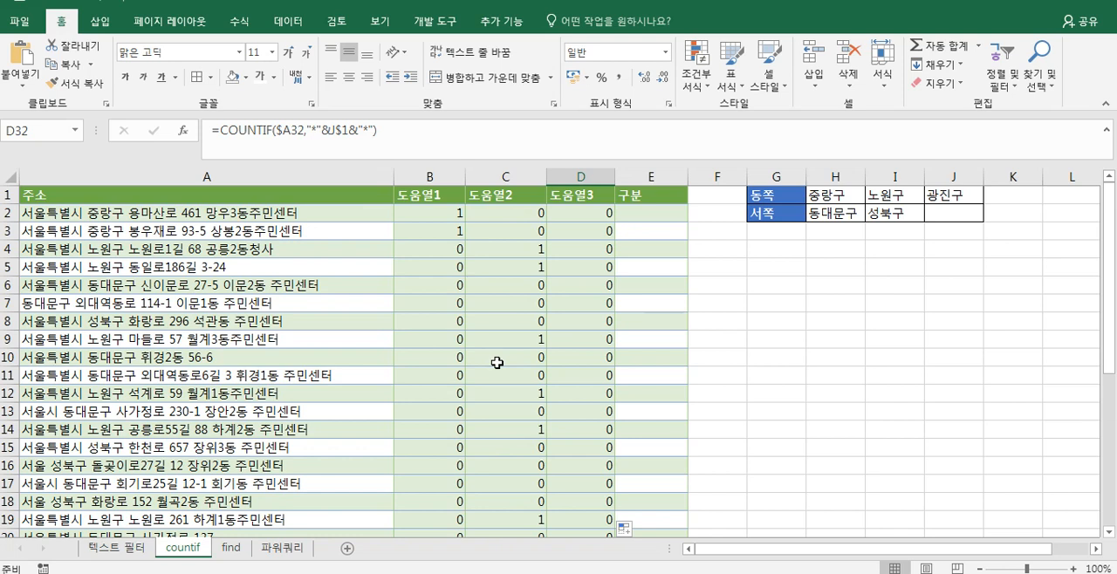
click(626, 529)
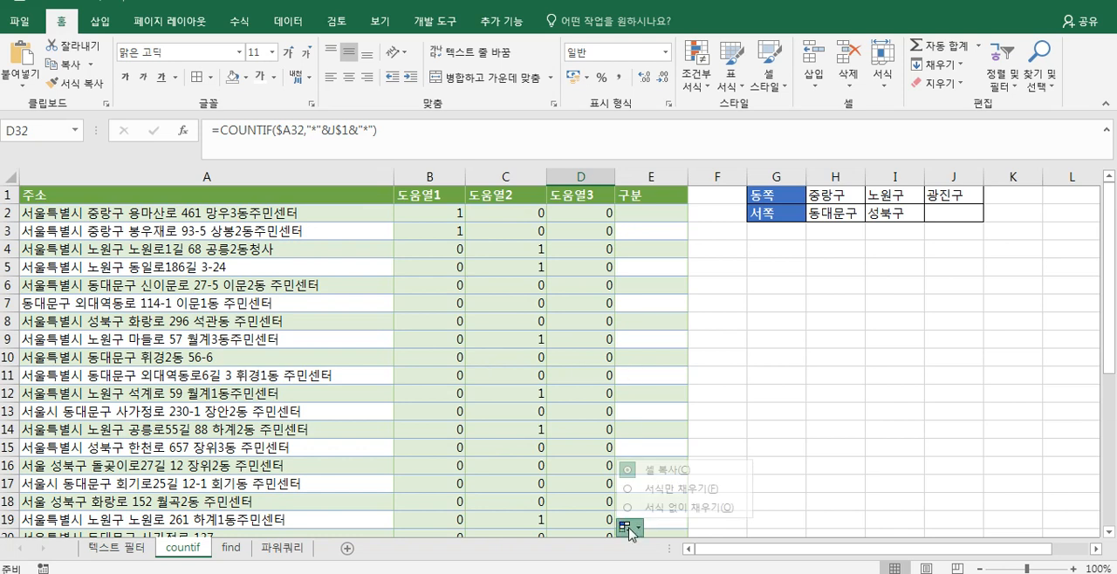
click(648, 505)
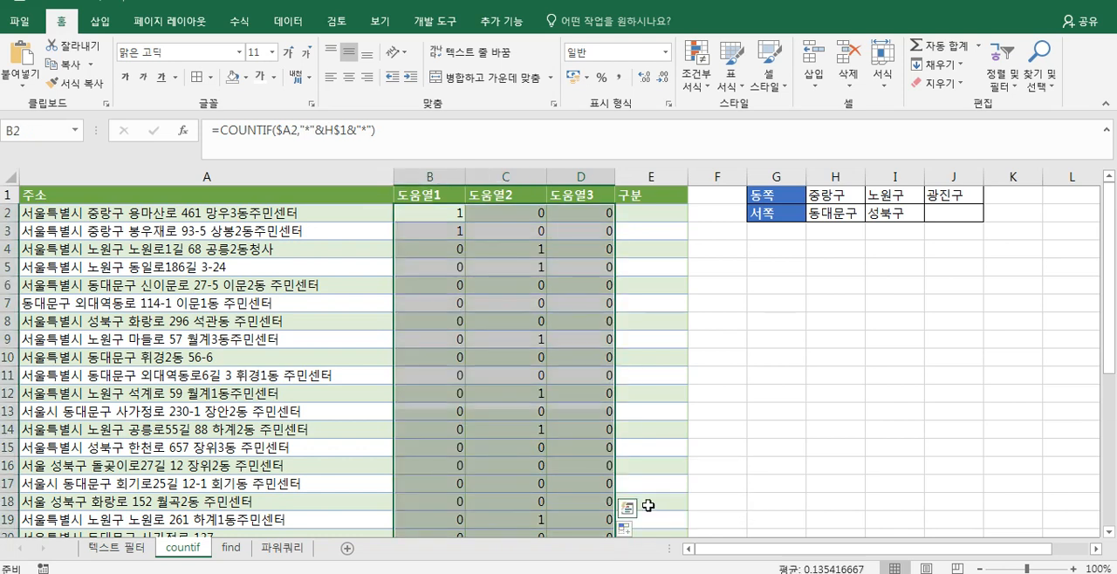
- Write the test =SUM(B2:D2)=1 in cell E2 of the 구분 column
click(641, 220)
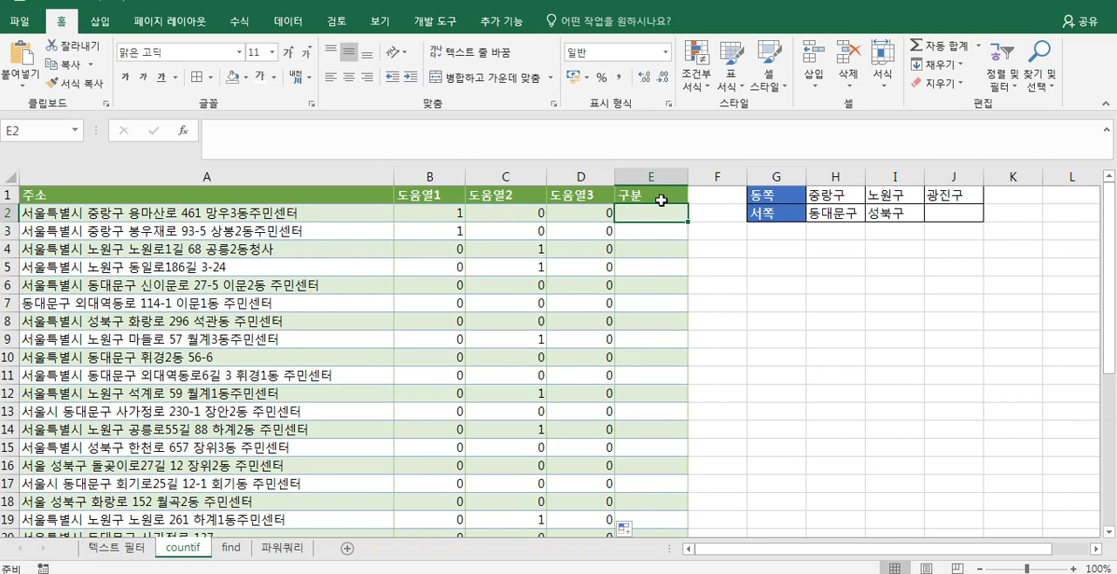
text(=녀ㅡ)
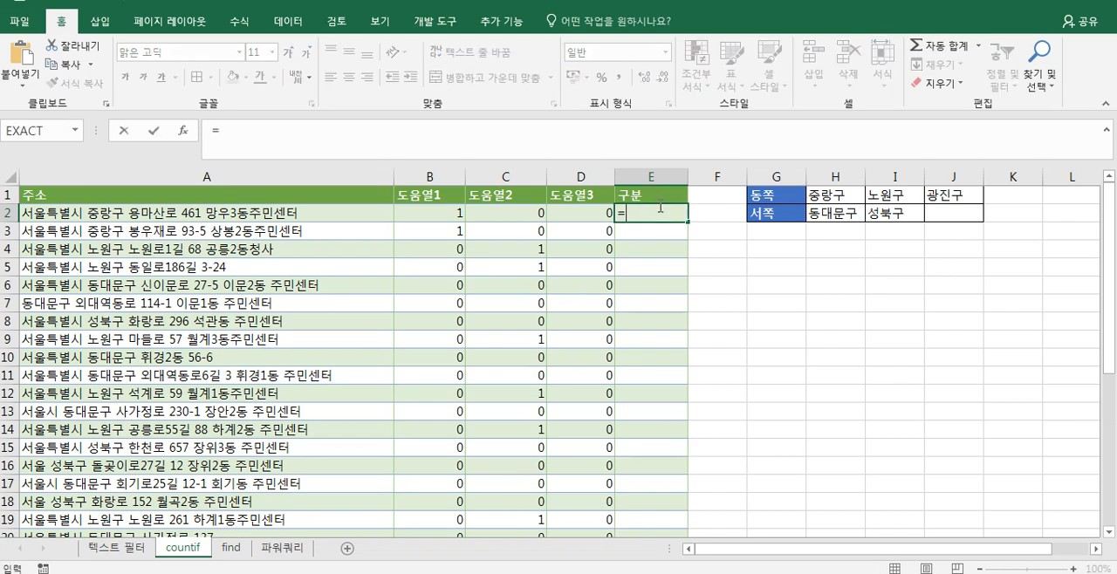
key(BackSpace)
text(su)
key(BackSpace)
key(BackSpace)
key(BackSpace)
text(sum()
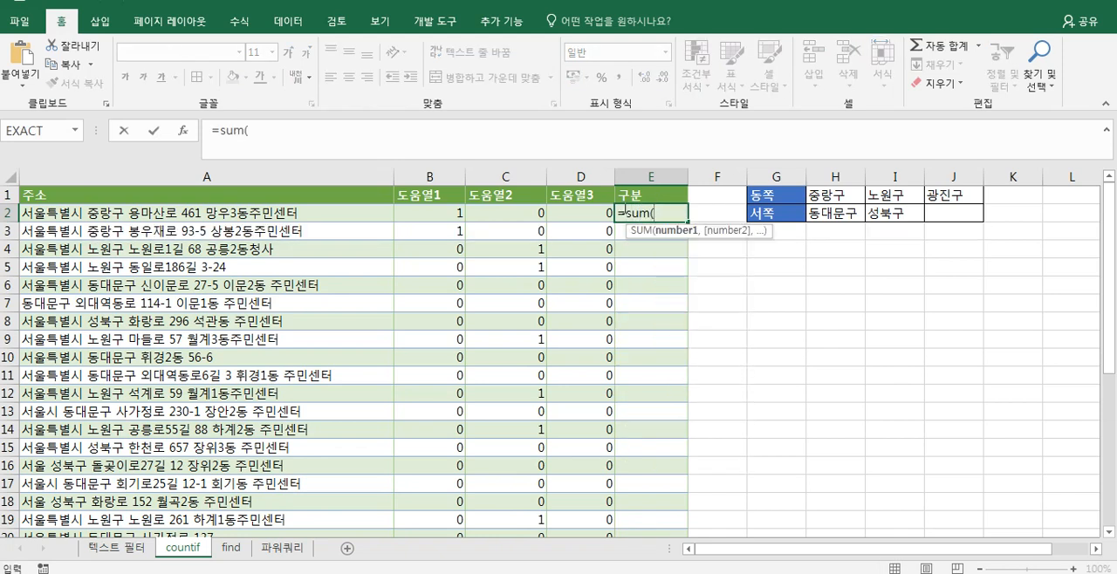
drag(452, 213, 591, 216)
text()=1)
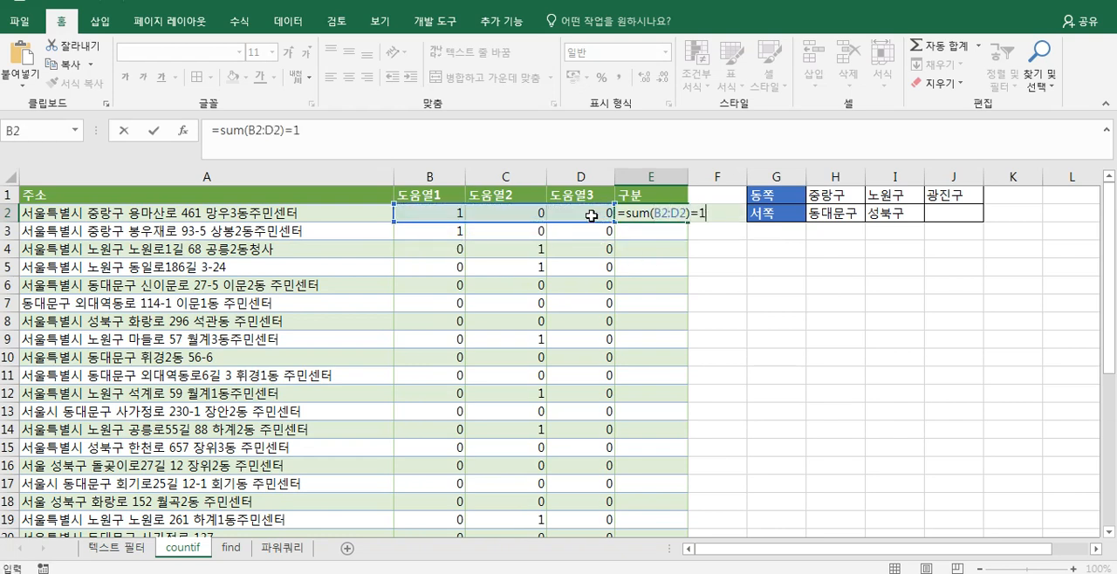
- Wrap the E2 test in an IF that returns $G$1 when true and $G$2 otherwise
click(628, 217)
text(if()
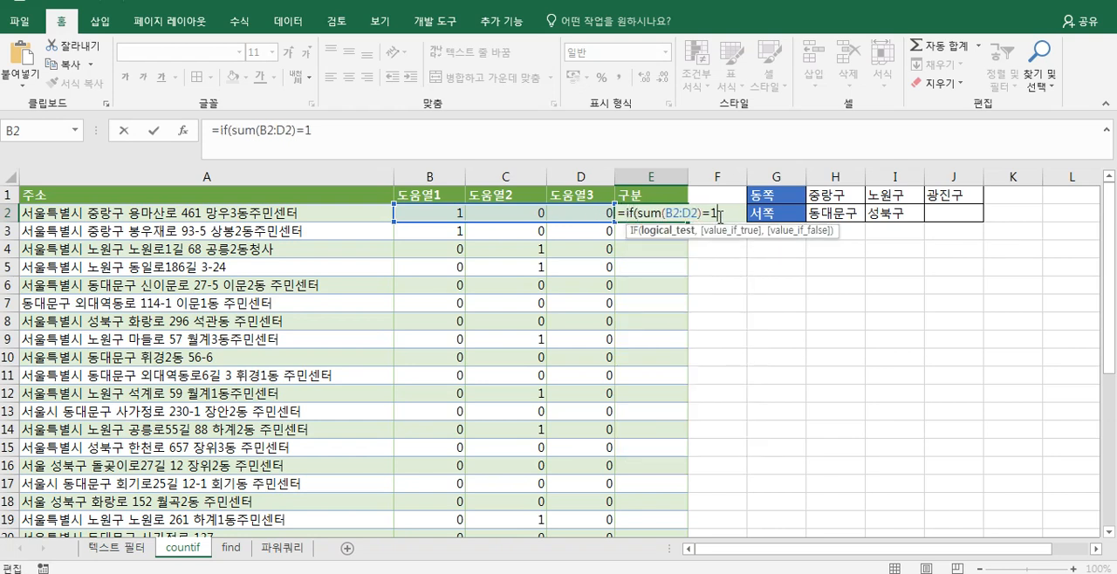
text(,)
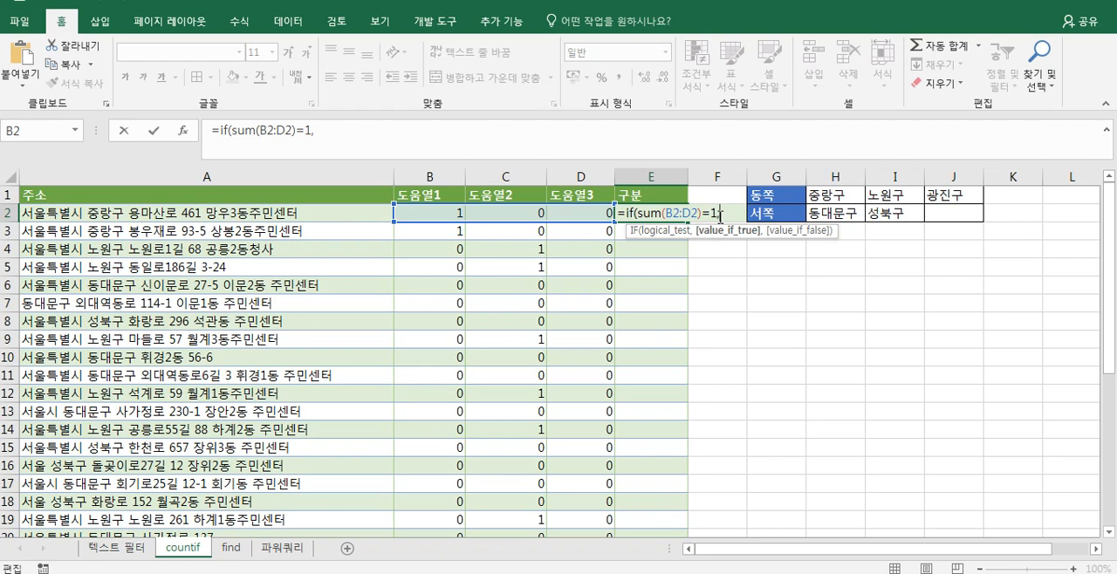
click(772, 201)
key(F4)
text(,)
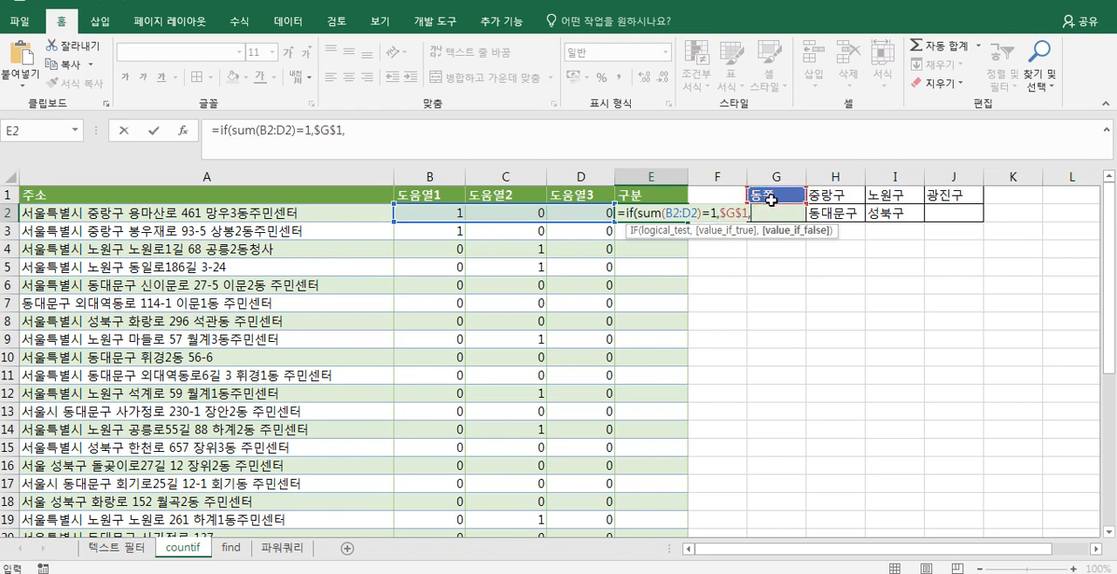
key(Down)
key(Up)
key(Right)
key(Right)
key(F4)
text())
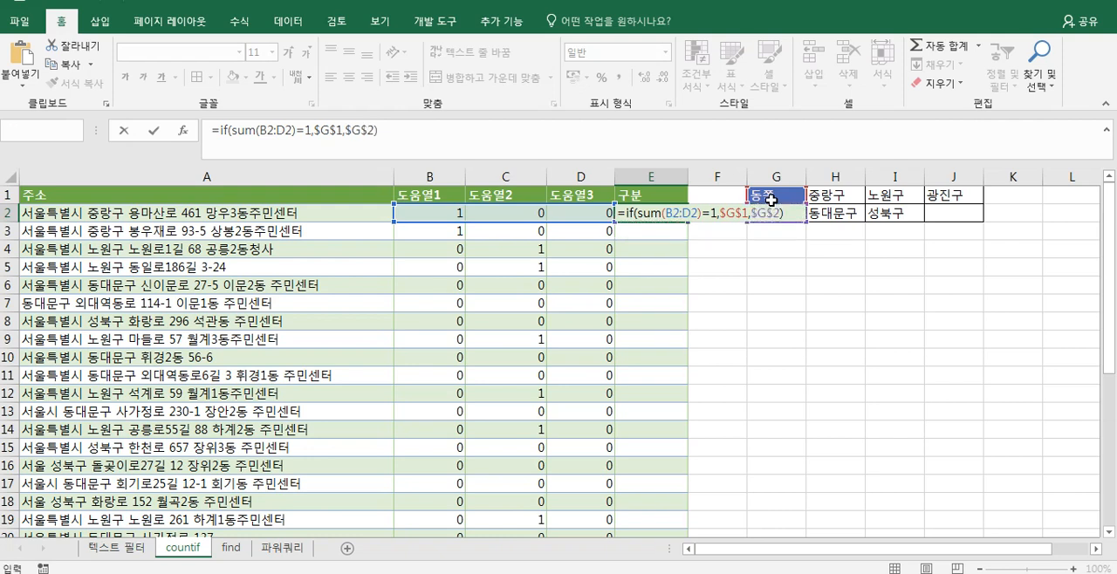
key(Return)
- Fill the E2 formula down the 구분 column without formatting and check a filled cell
click(656, 214)
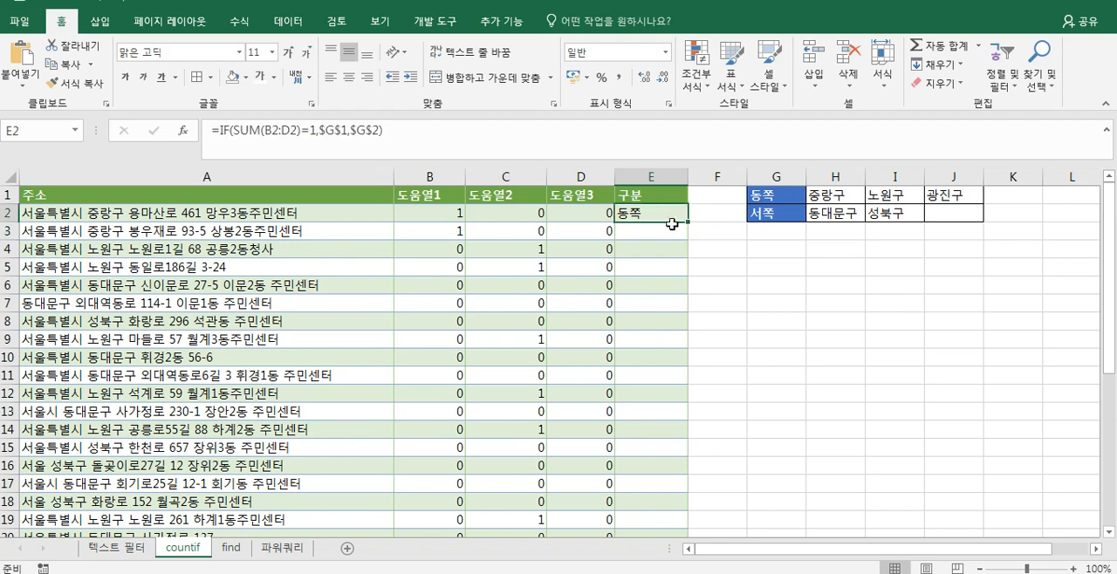
double_click(687, 224)
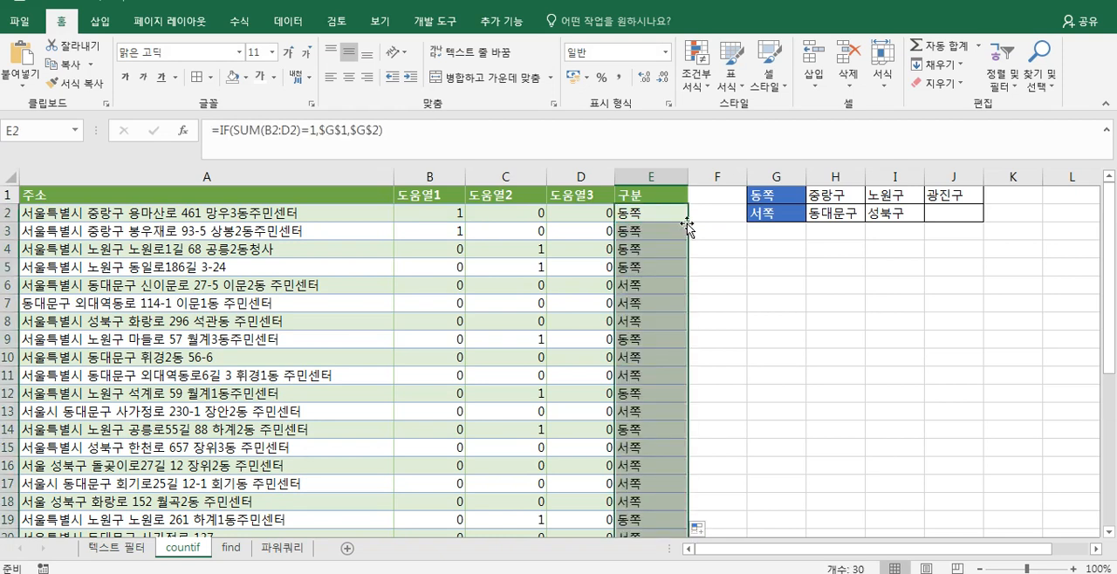
click(701, 528)
click(739, 489)
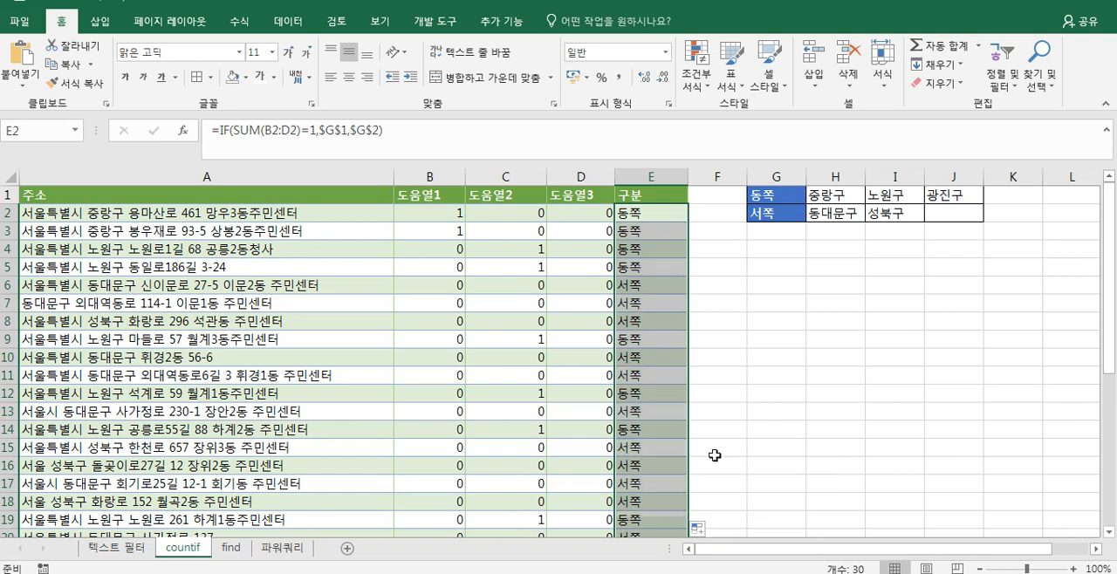
click(666, 370)
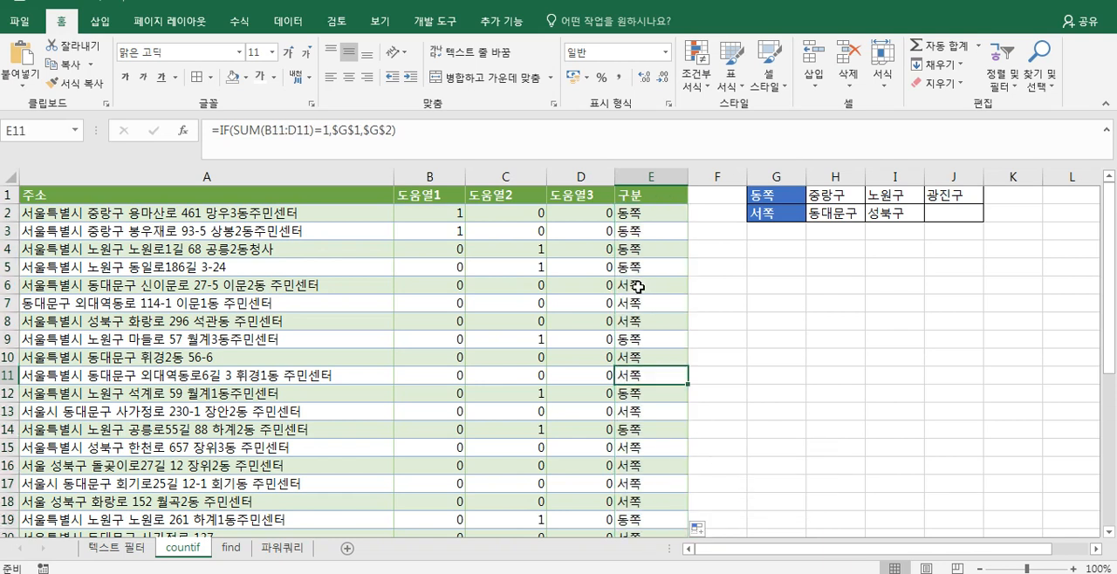
- Look through the filled 구분 column and check the IF formulas in cells E6 and E2
click(638, 287)
scroll(638, 287, down, 3)
scroll(638, 287, up, 3)
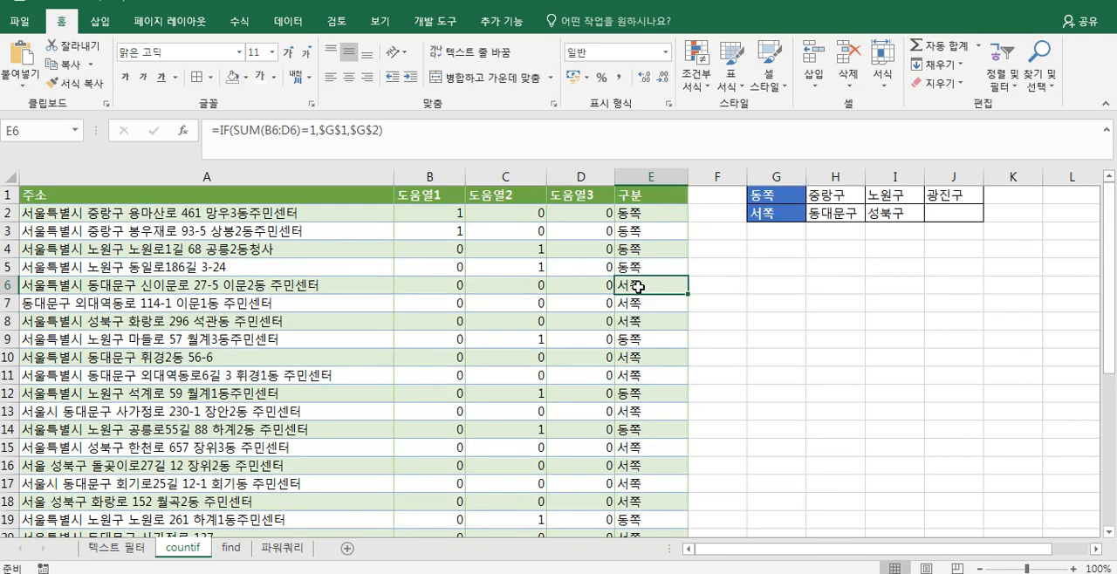
click(638, 216)
scroll(638, 217, down, 5)
scroll(638, 217, down, 3)
scroll(638, 217, up, 8)
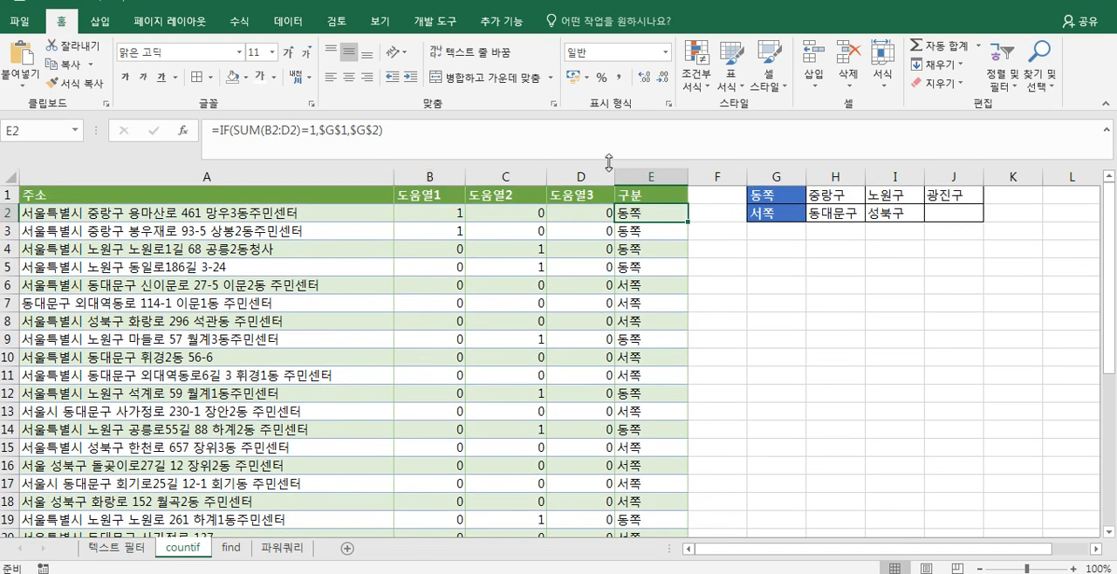
- Try rewriting the E2 test as the direct addition B2+C2+D2 in place of SUM(B2:D2)
double_click(653, 213)
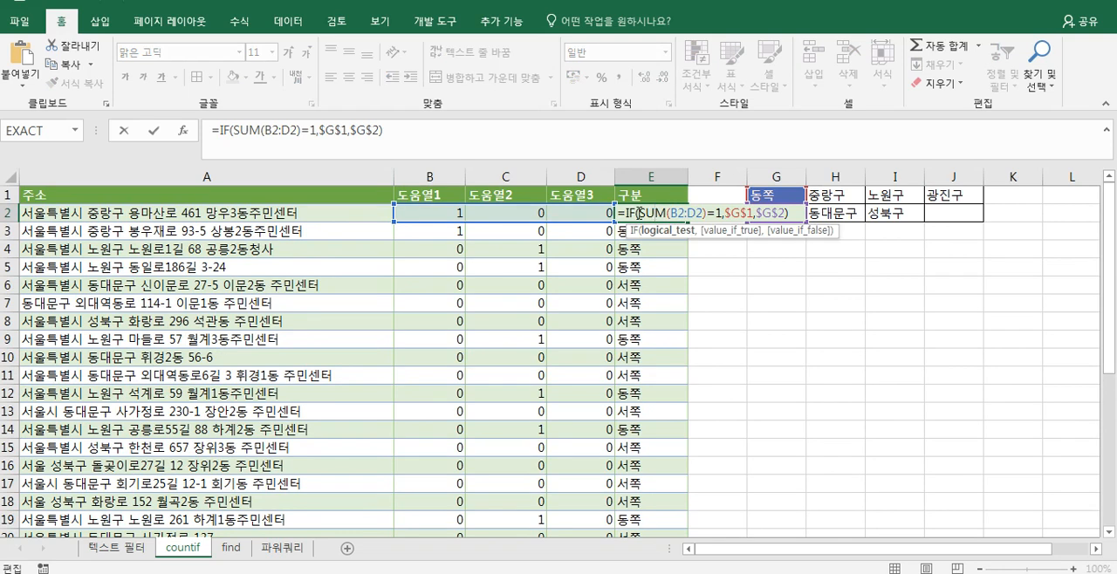
click(642, 218)
key(Delete)
key(Delete)
key(Delete)
key(Delete)
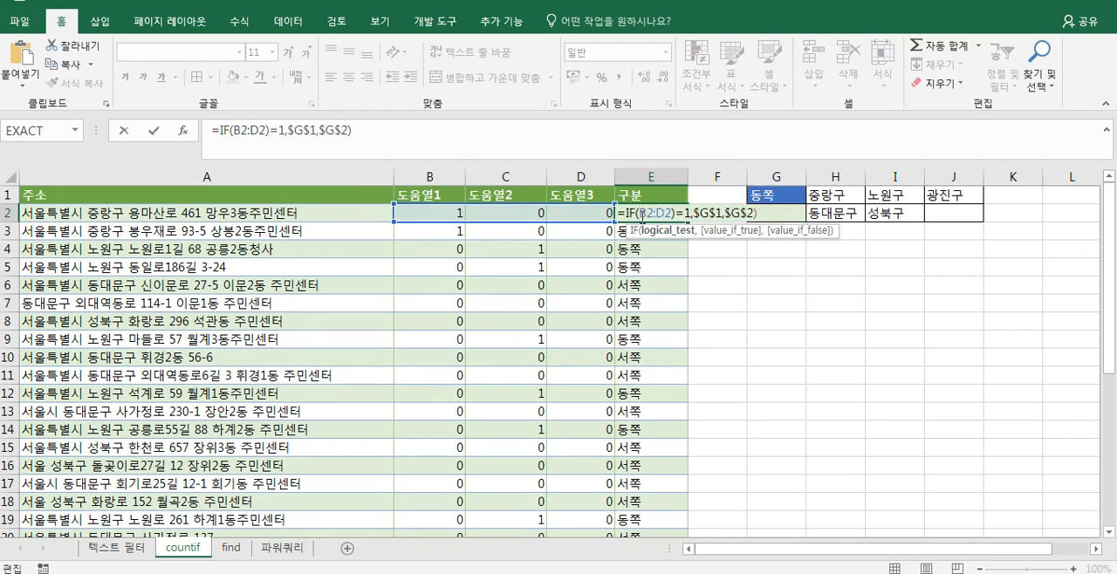
key(BackSpace)
text(+C2)
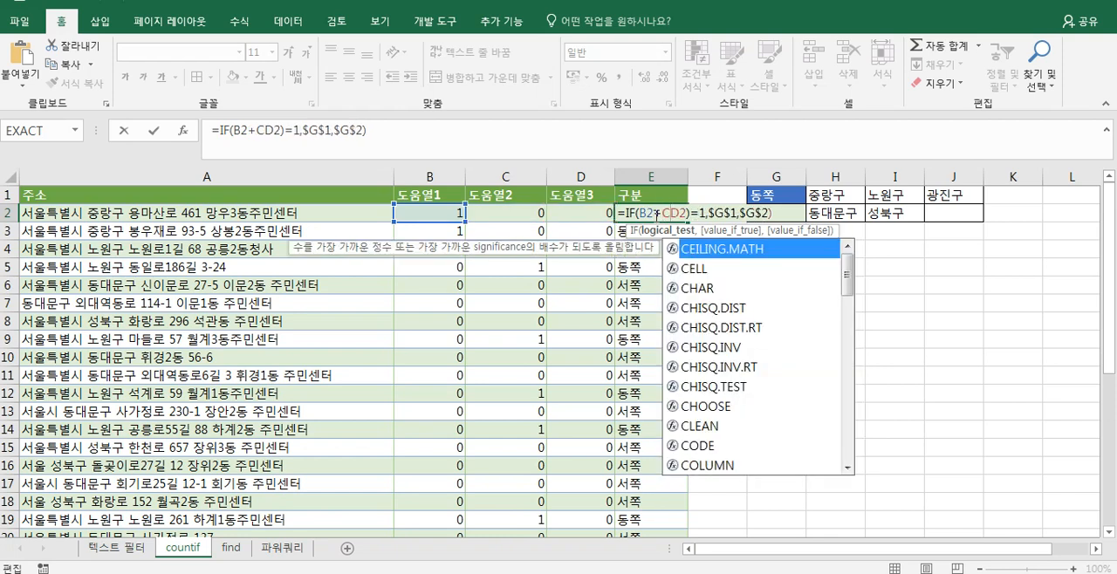
text(+)
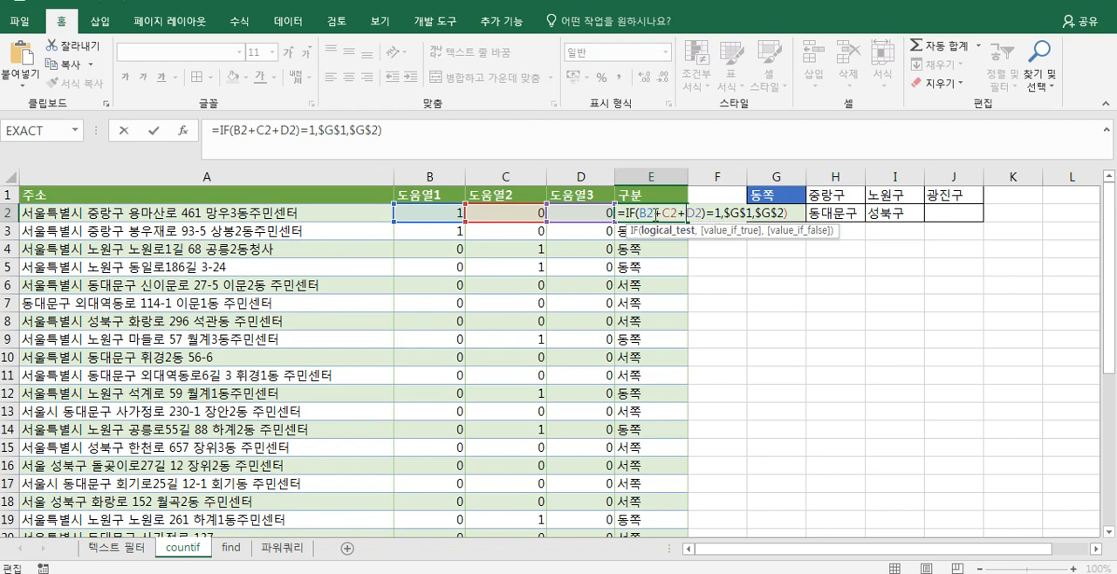
key(Escape)
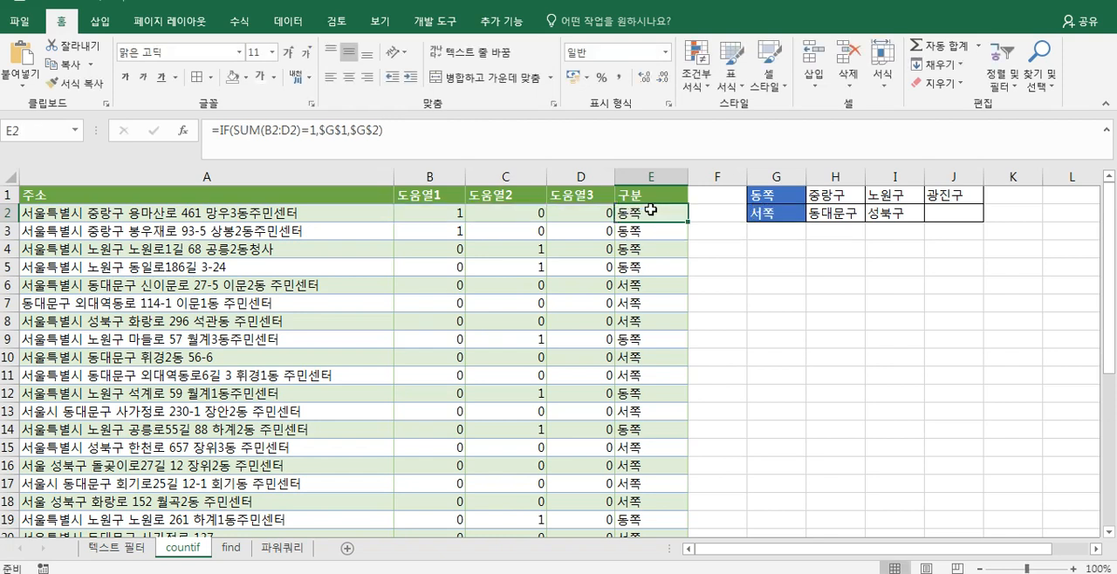
- Replace SUM(B2:D2) in the E2 formula with the COUNTIF expression copied from cell B2
double_click(432, 214)
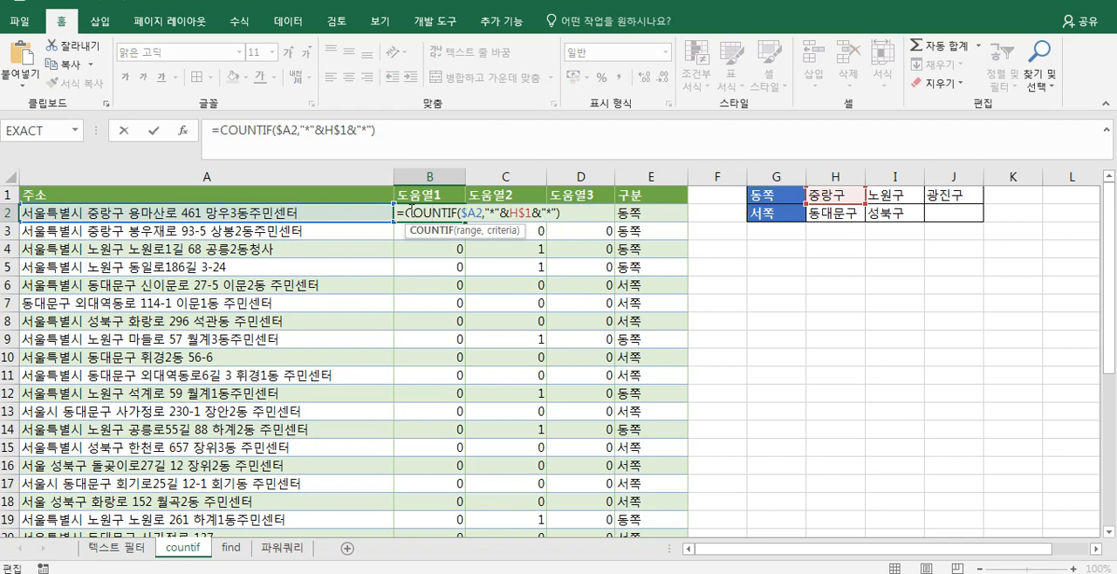
drag(397, 213, 560, 213)
key(ctrl+c)
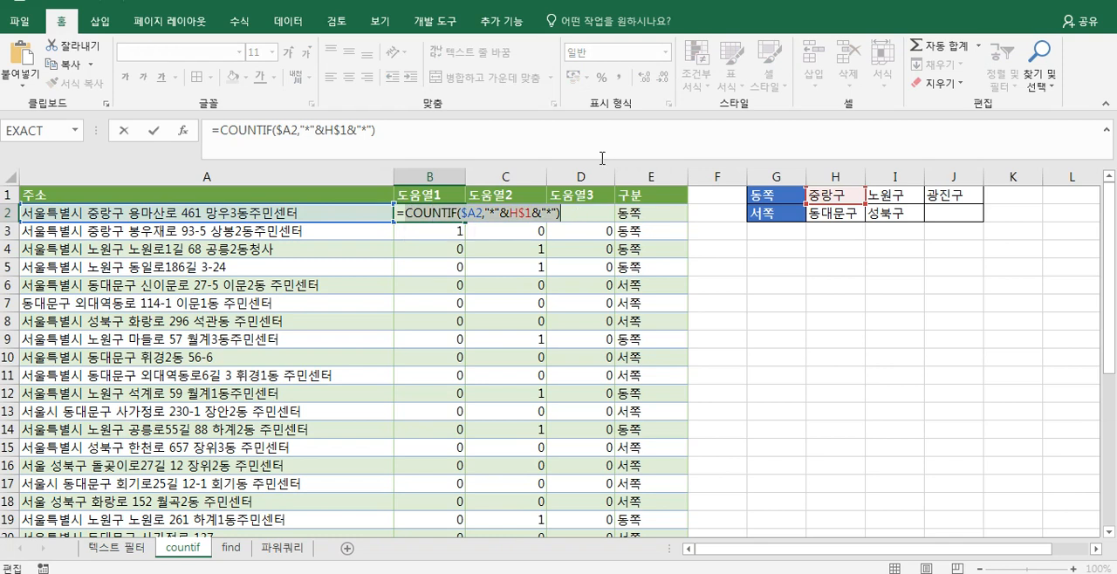
click(637, 209)
key(Escape)
click(639, 210)
double_click(640, 211)
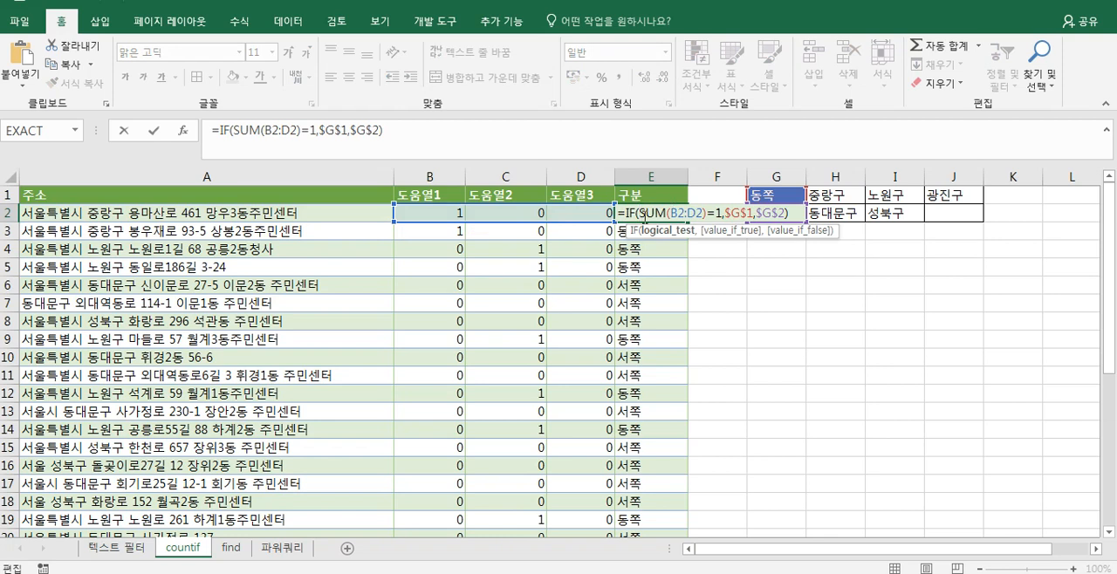
key(Delete)
key(Delete)
key(Delete)
key(Delete)
key(Delete)
key(Delete)
key(Delete)
key(Delete)
key(Delete)
key(Delete)
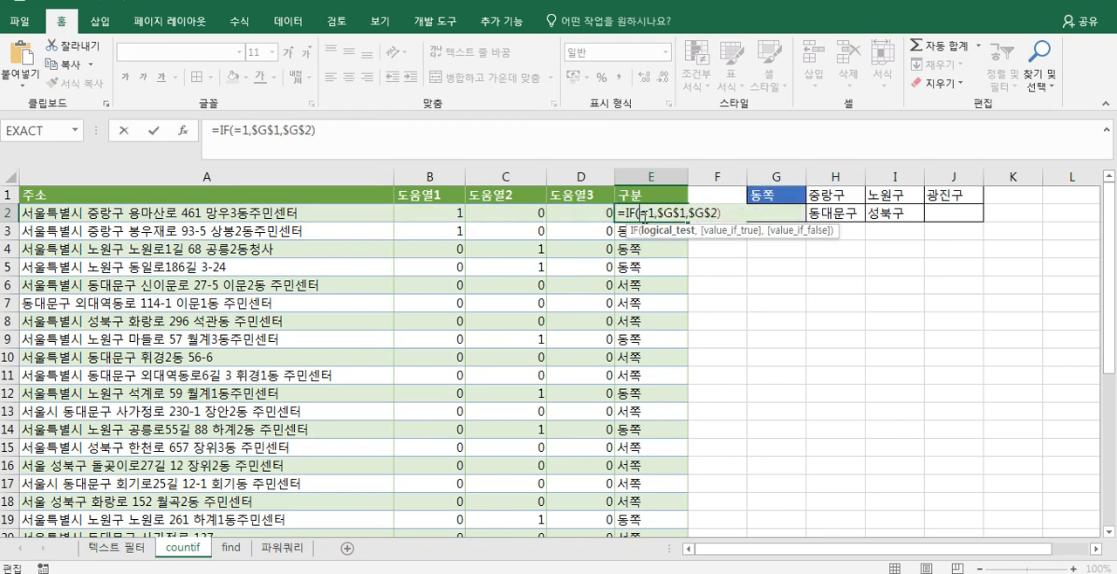
key(ctrl+v)
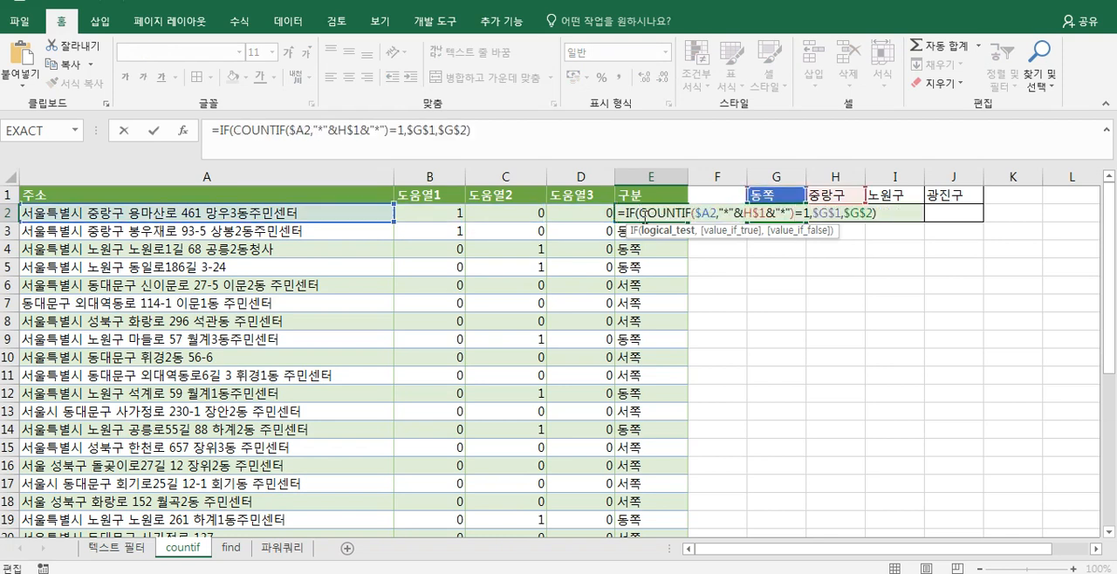
- Try to open a parenthesis before the COUNTIF in the E2 test and add a reference to C2
text(+)
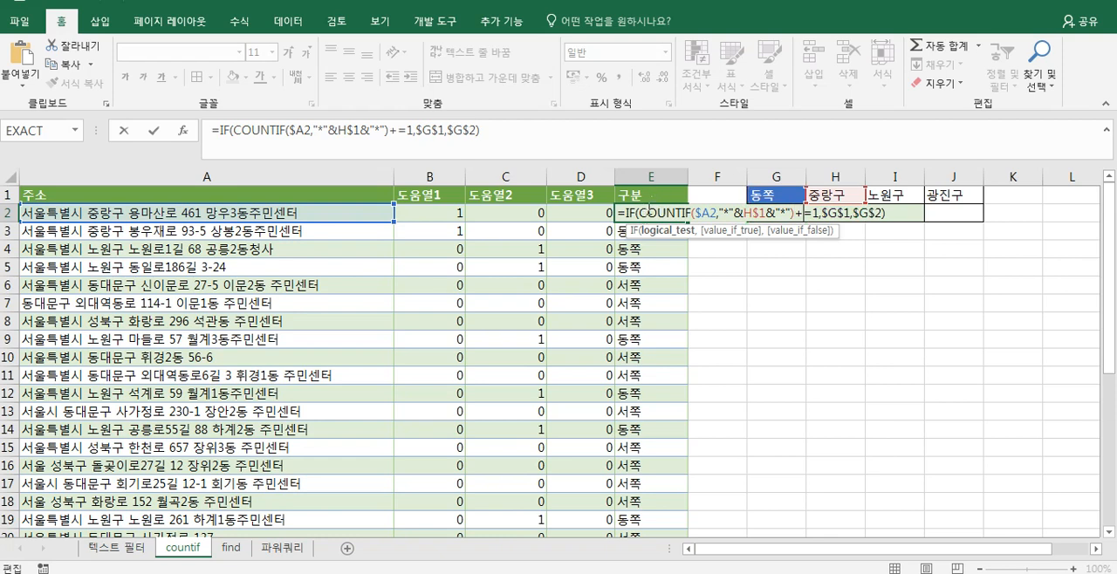
text(()
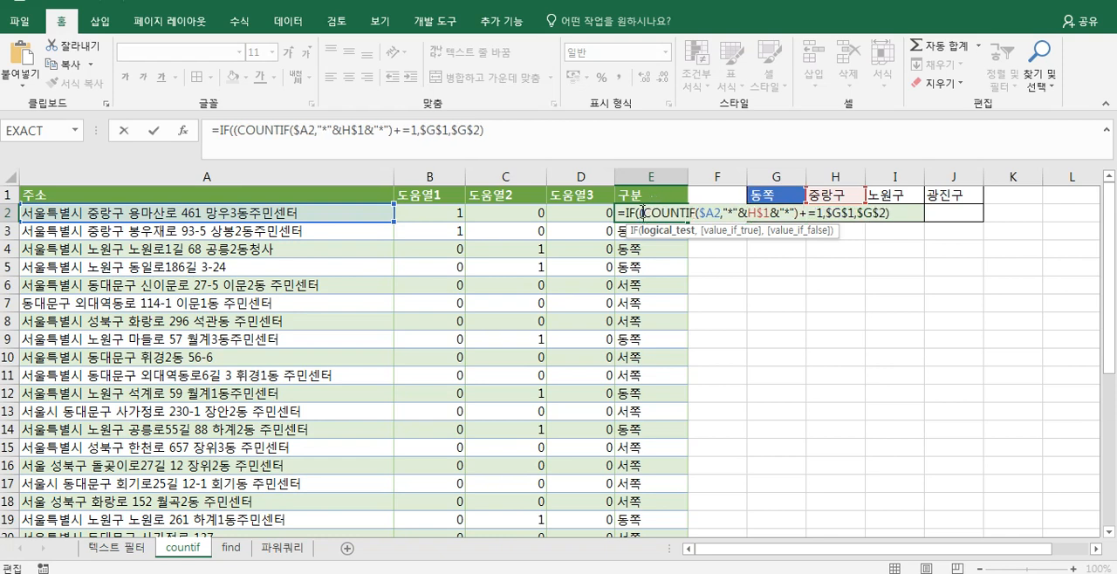
click(496, 216)
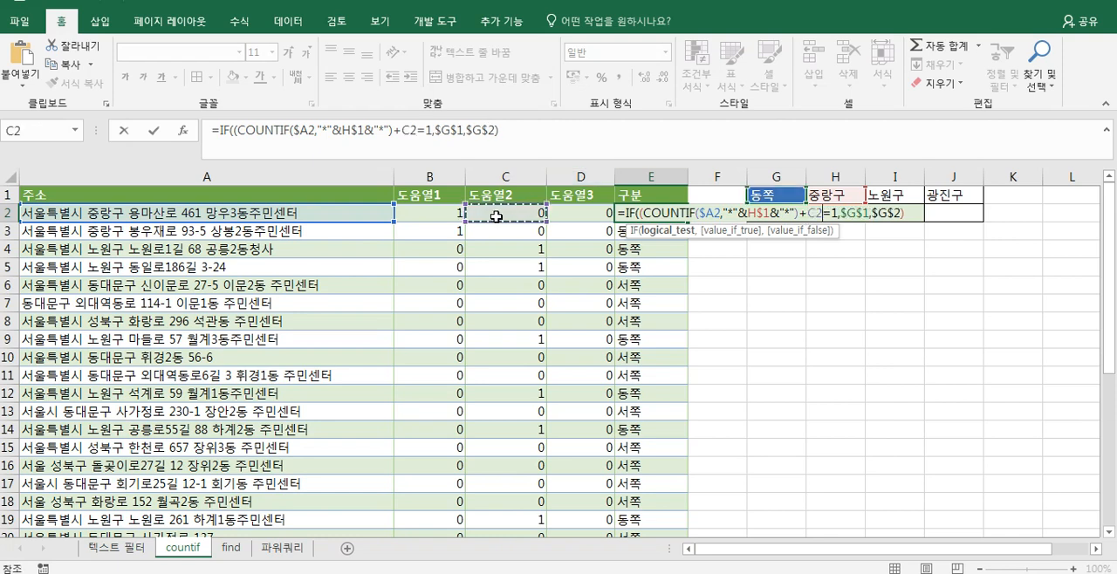
key(BackSpace)
key(BackSpace)
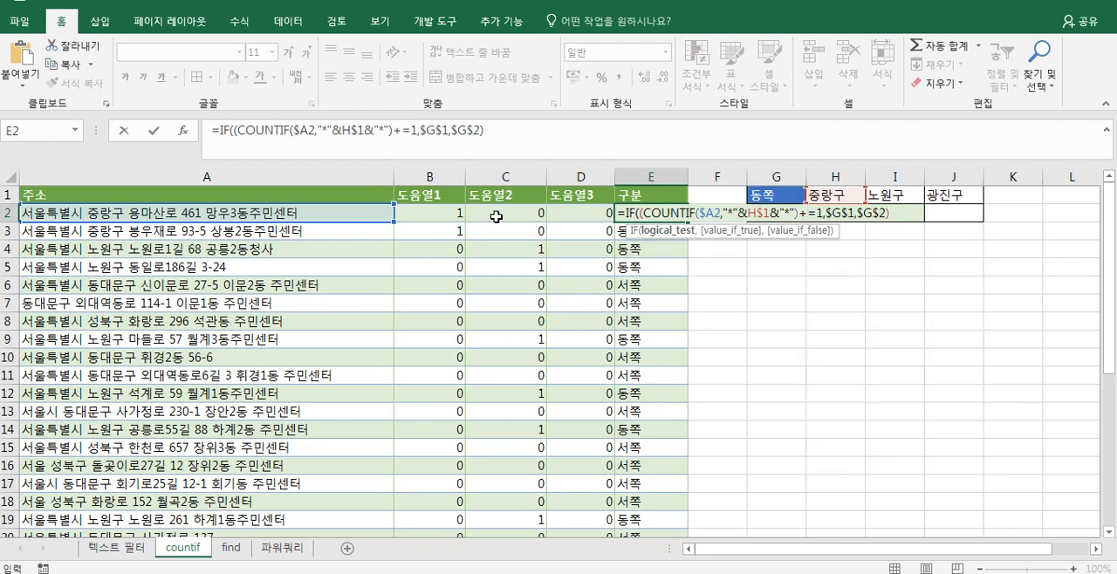
key(Return)
key(Return)
key(BackSpace)
key(Return)
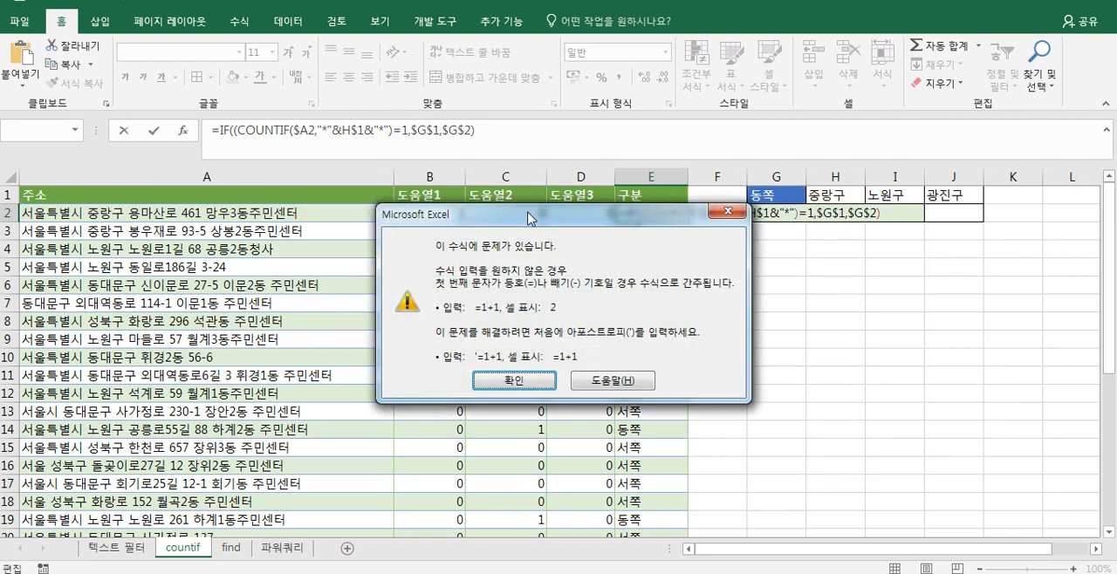
key(Return)
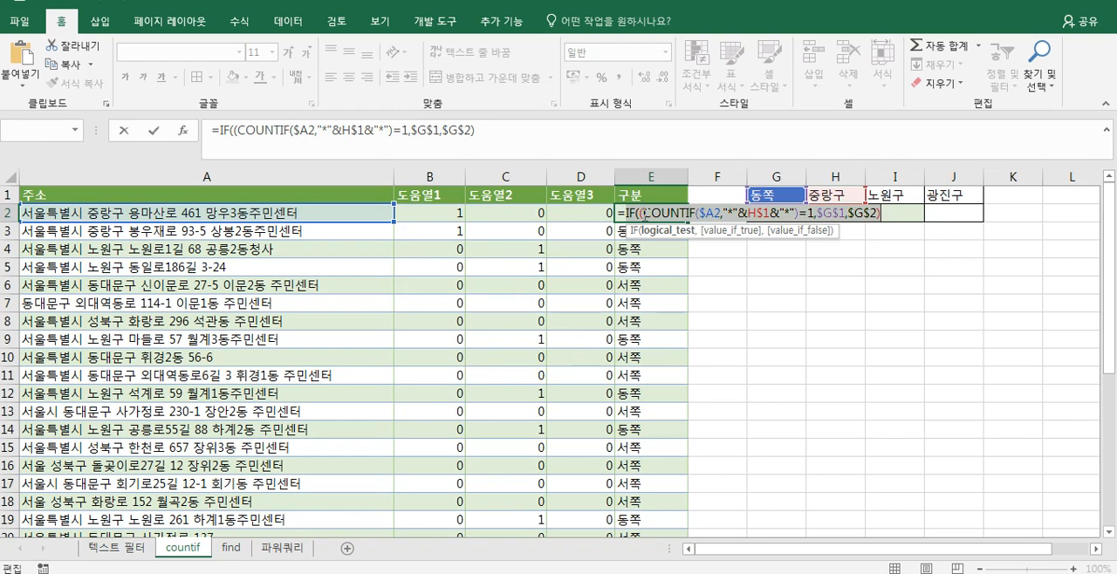
- Remove the extra opening parenthesis and commit the E2 formula with its single COUNTIF test
click(644, 214)
key(BackSpace)
key(Return)
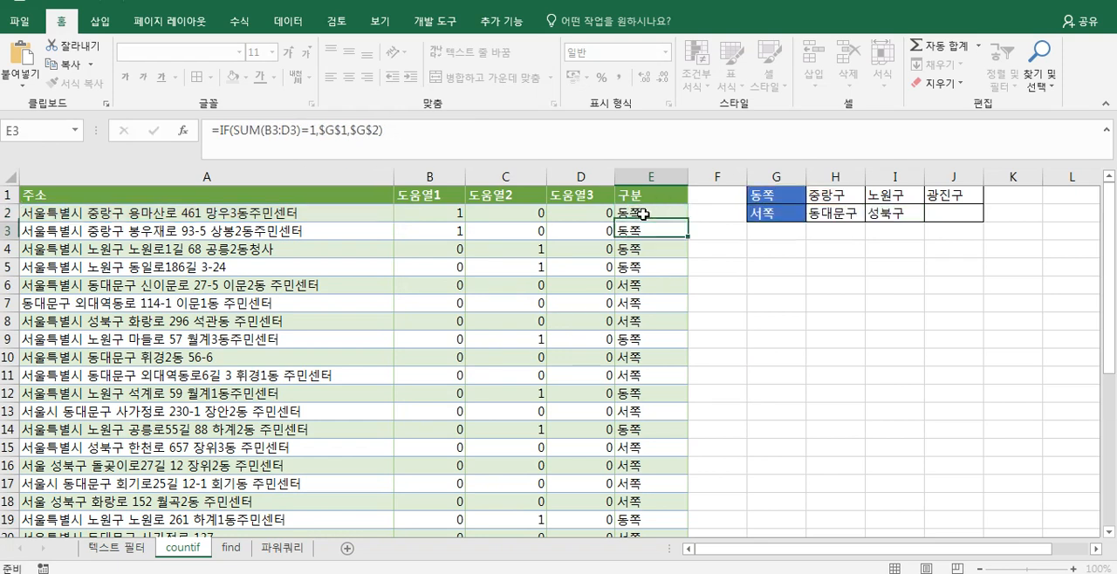
- Add the COUNTIF expression copied from C2 to the E2 test and enclose the two-COUNTIF sum in parentheses
double_click(537, 214)
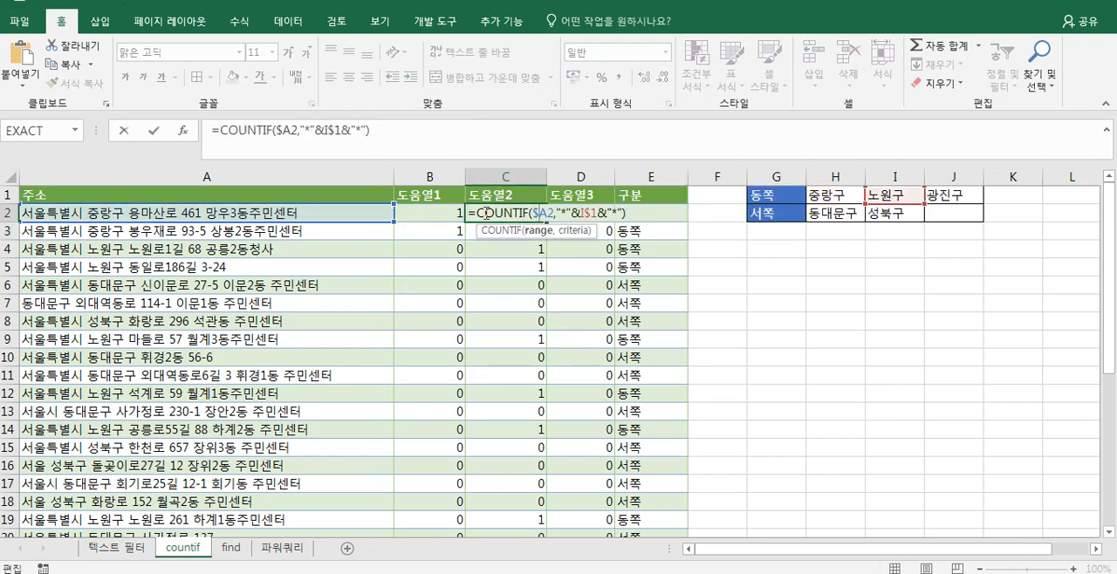
click(628, 213)
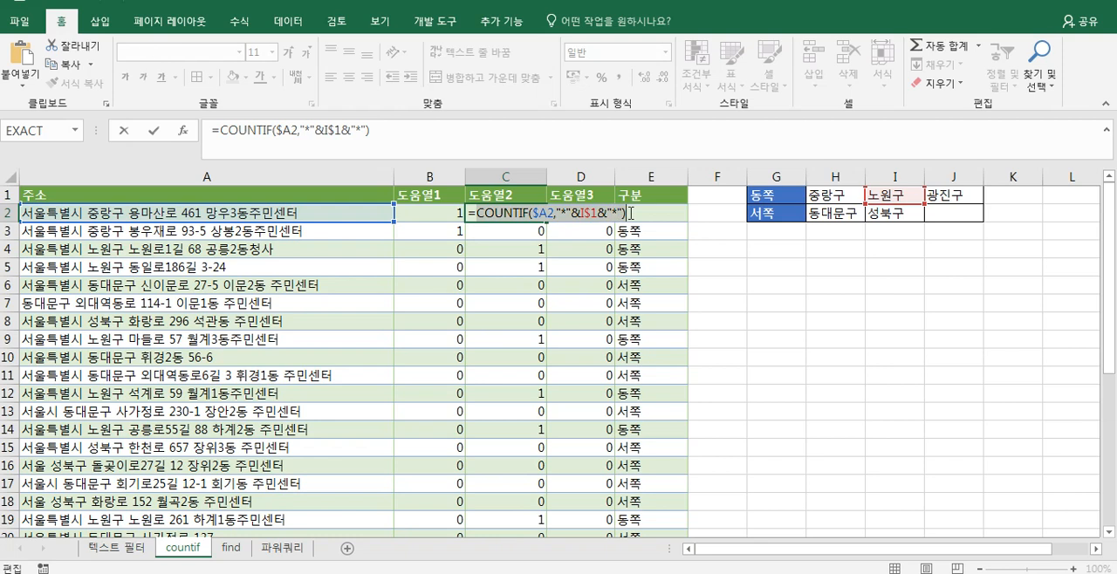
key(Escape)
double_click(666, 213)
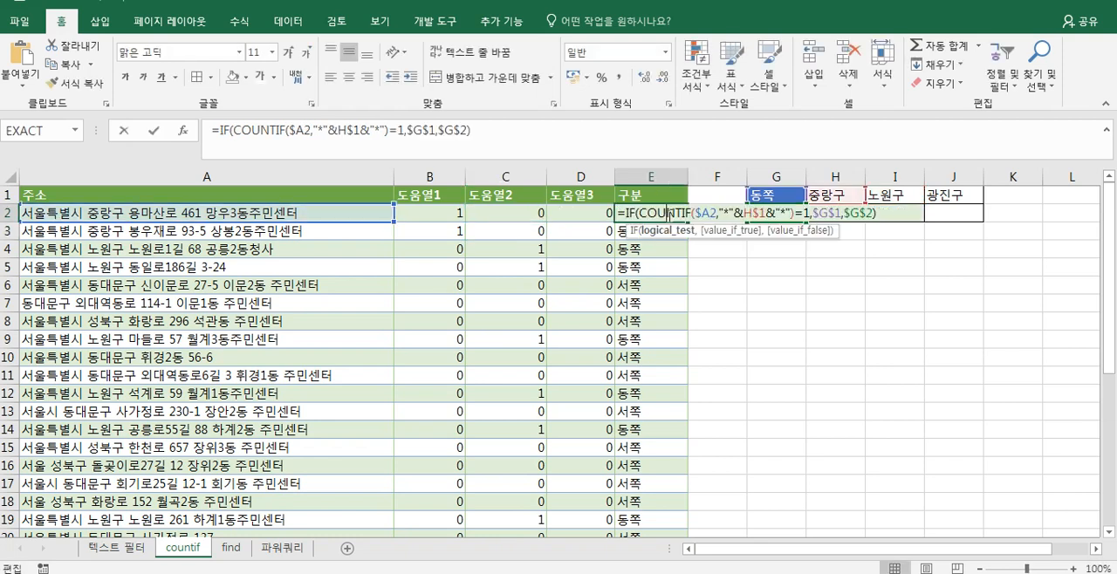
click(797, 214)
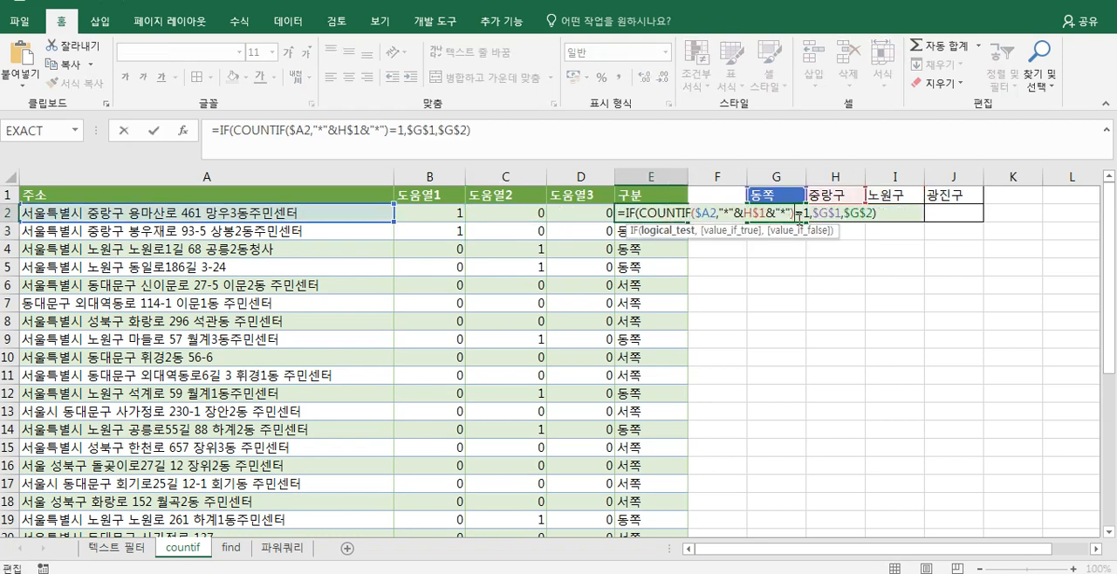
text(+)
text(COUNTIF($A2,"*"&I$1&"*"))
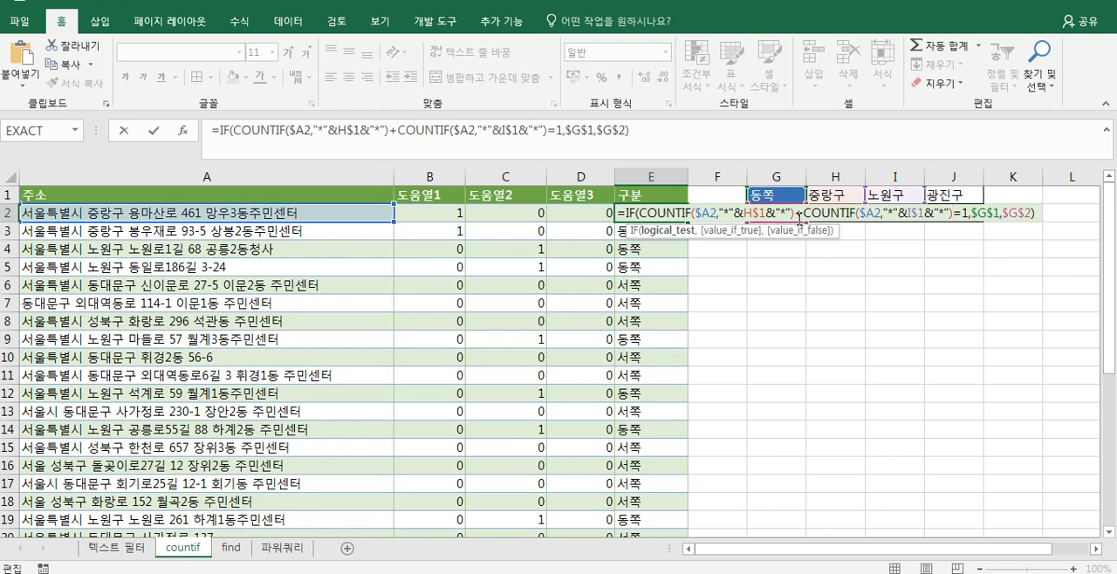
text())
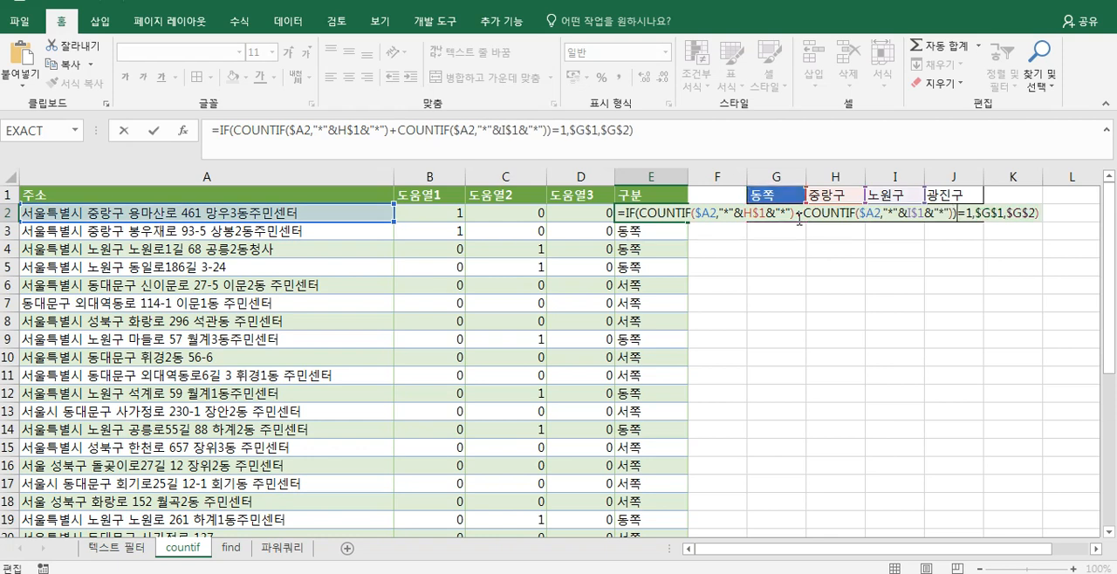
click(640, 214)
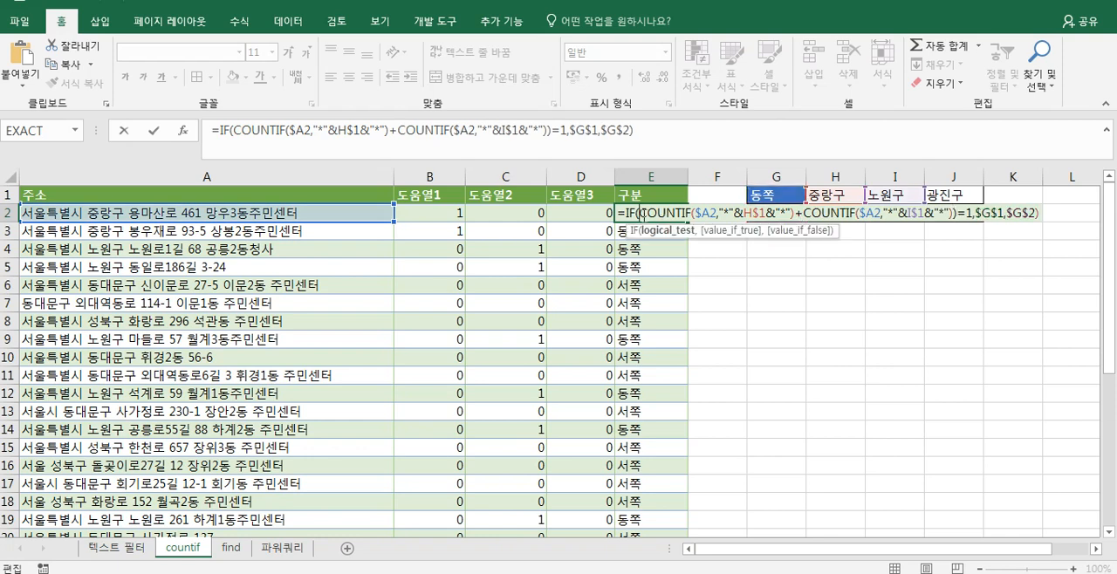
text(()
key(Return)
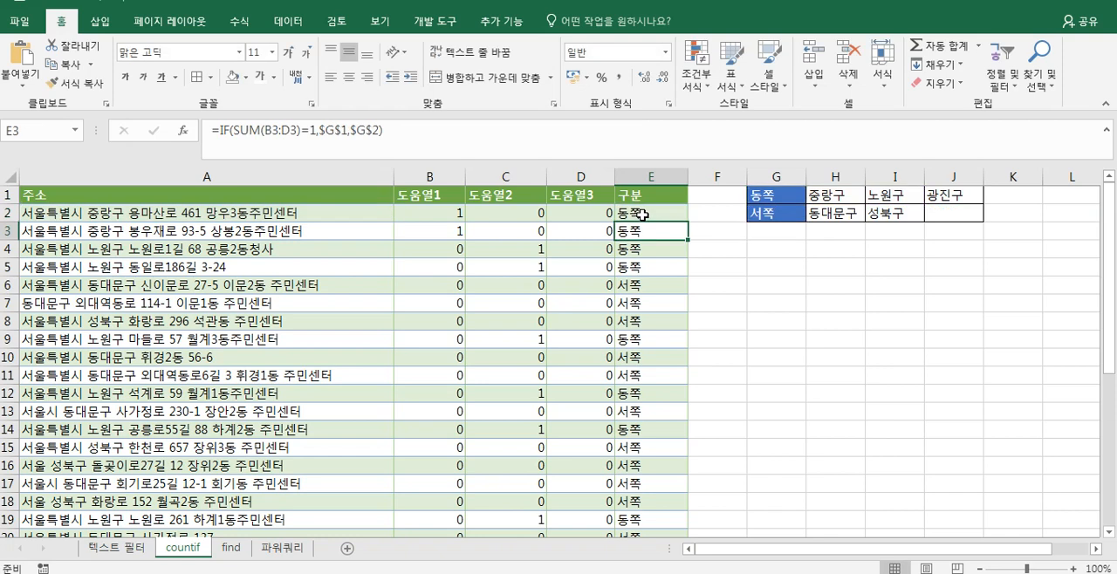
- Add the COUNTIF expression copied from D2 inside the parenthesised sum in E2 and fill the formula down the 구분 column
double_click(583, 212)
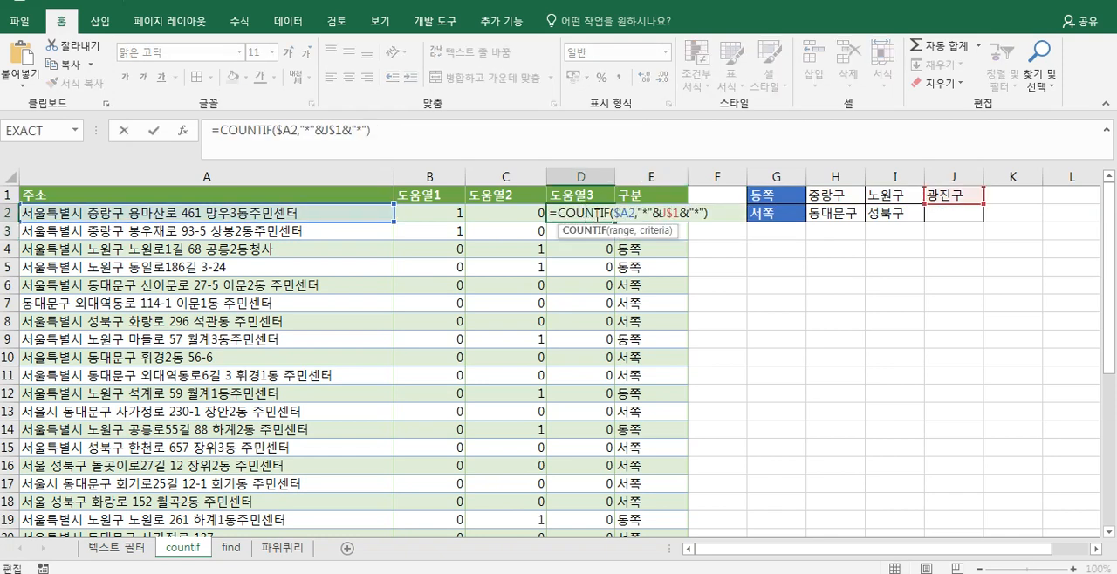
drag(560, 213, 625, 211)
drag(702, 216, 716, 218)
key(ctrl+c)
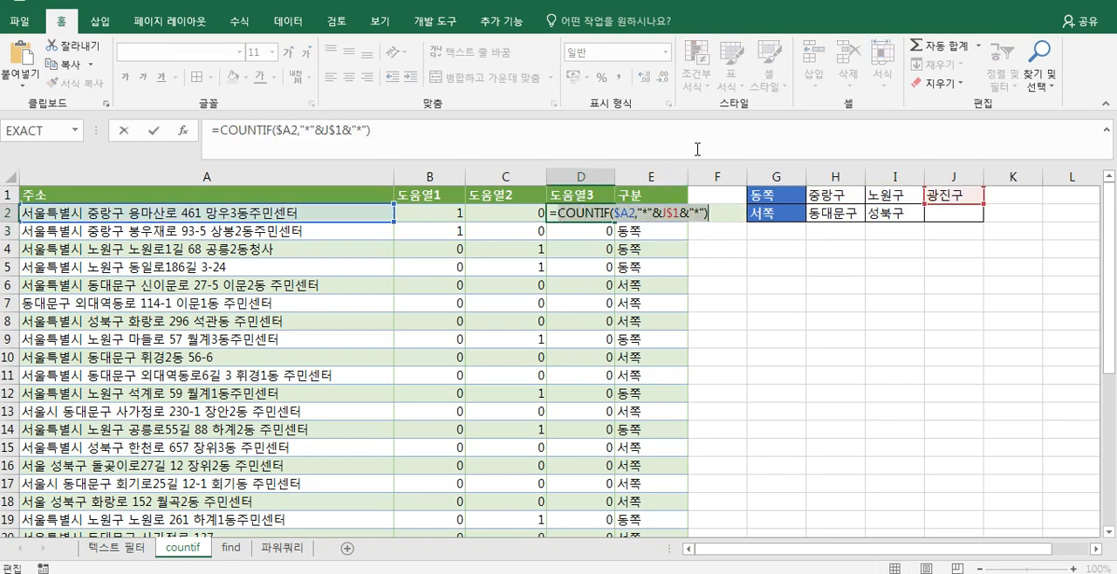
key(Escape)
double_click(637, 215)
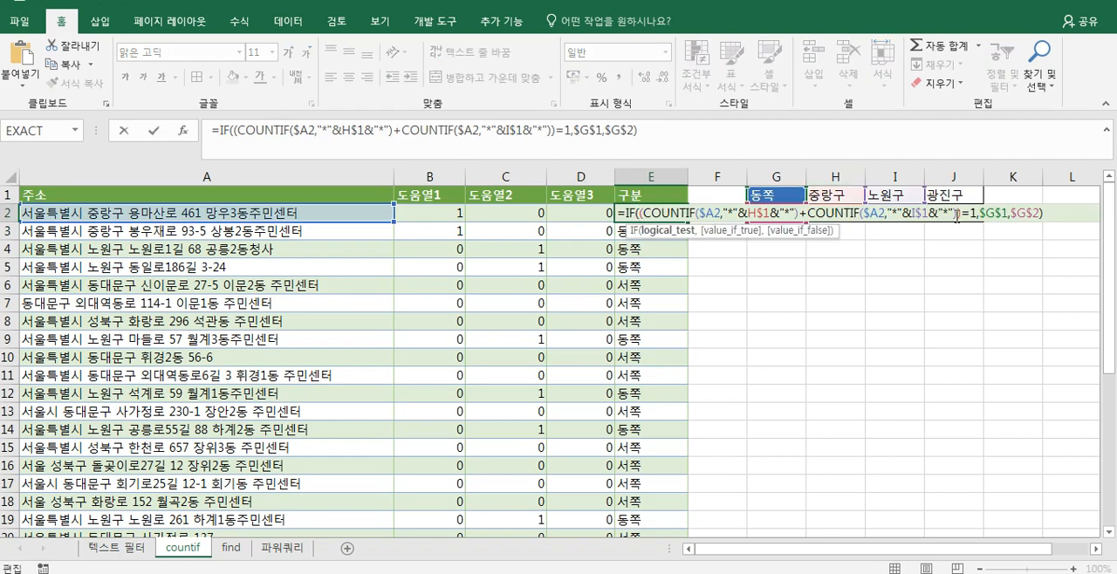
text(+)
key(ctrl+v)
key(Return)
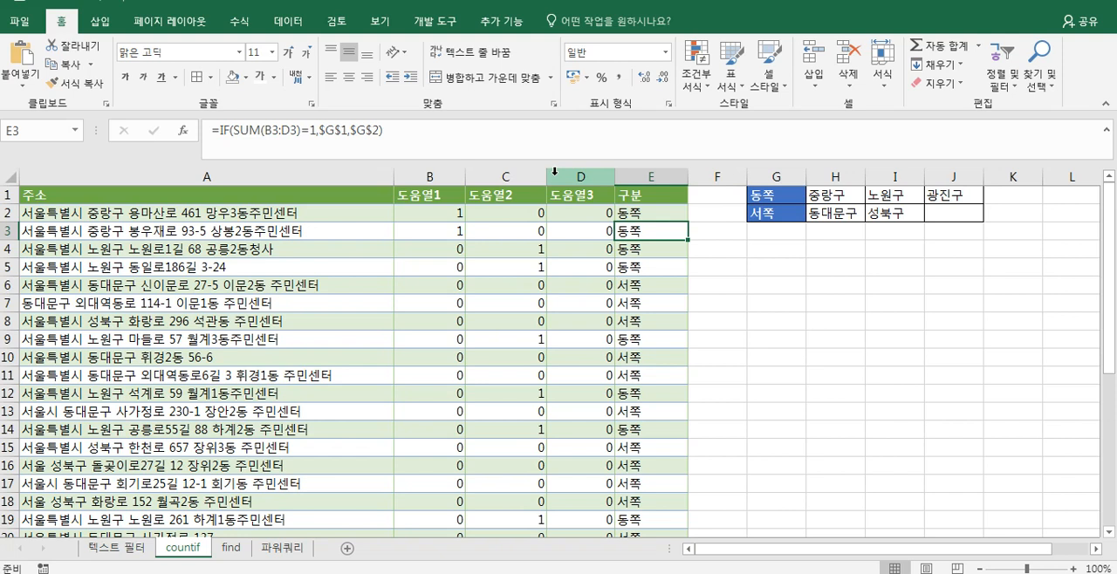
click(646, 215)
double_click(687, 223)
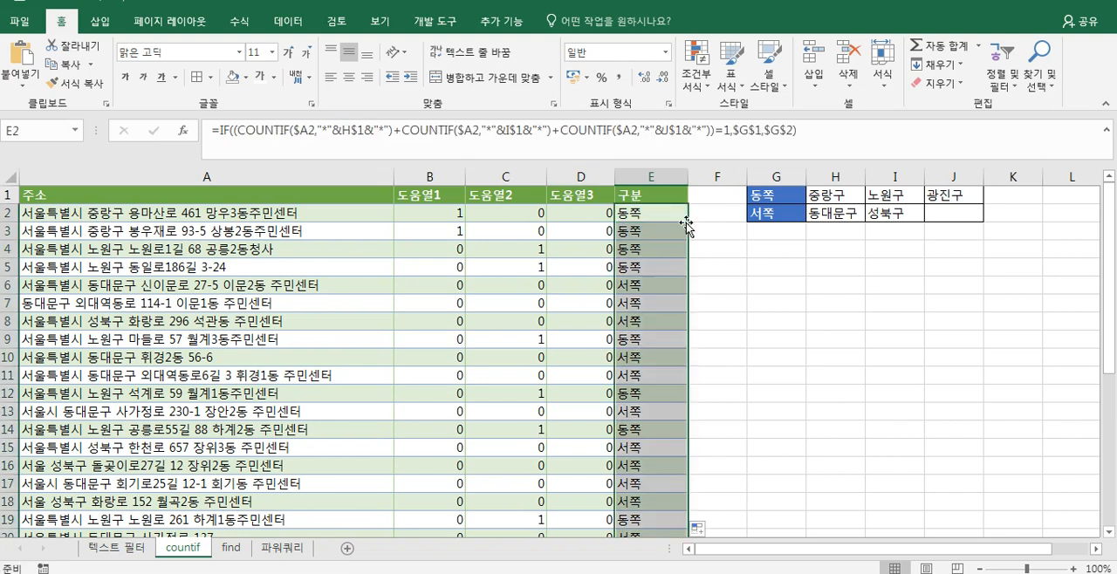
- Delete the helper columns 도움열1 to 도움열3 and check the formula in the first 구분 cell
drag(428, 176, 575, 175)
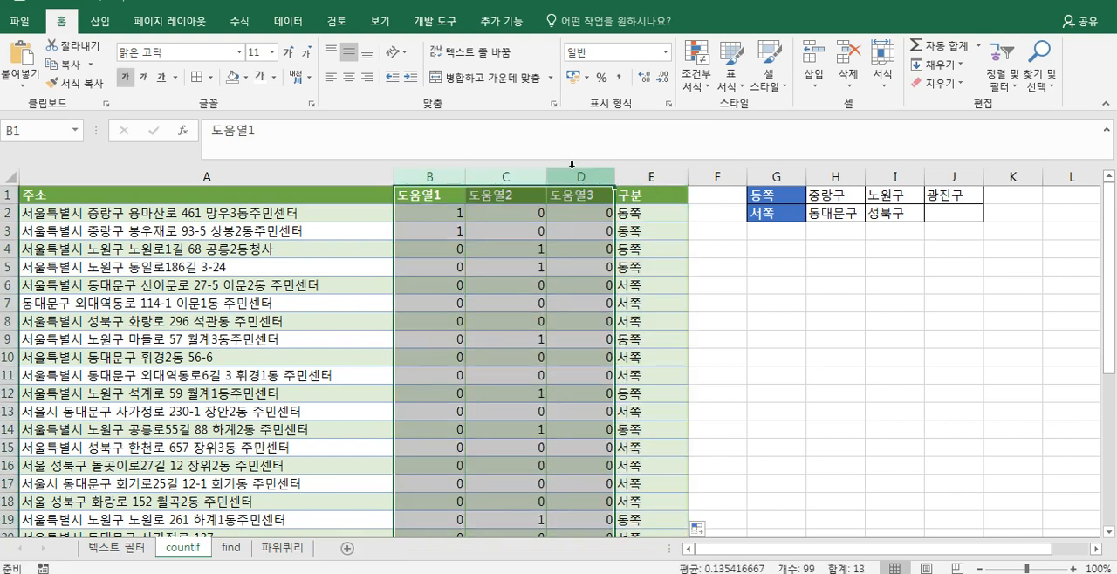
right_click(575, 177)
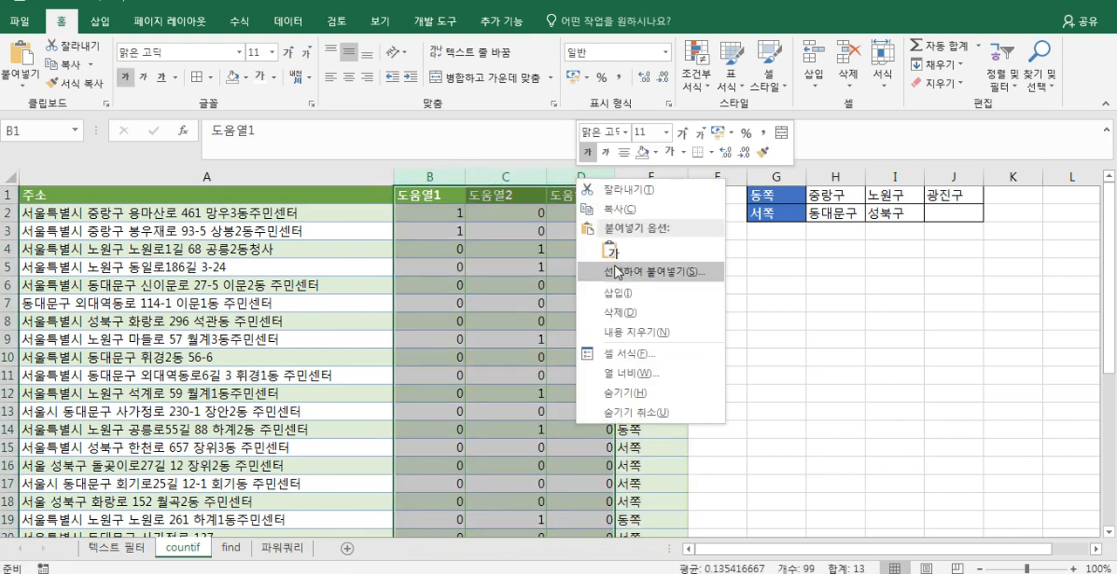
click(618, 313)
click(440, 217)
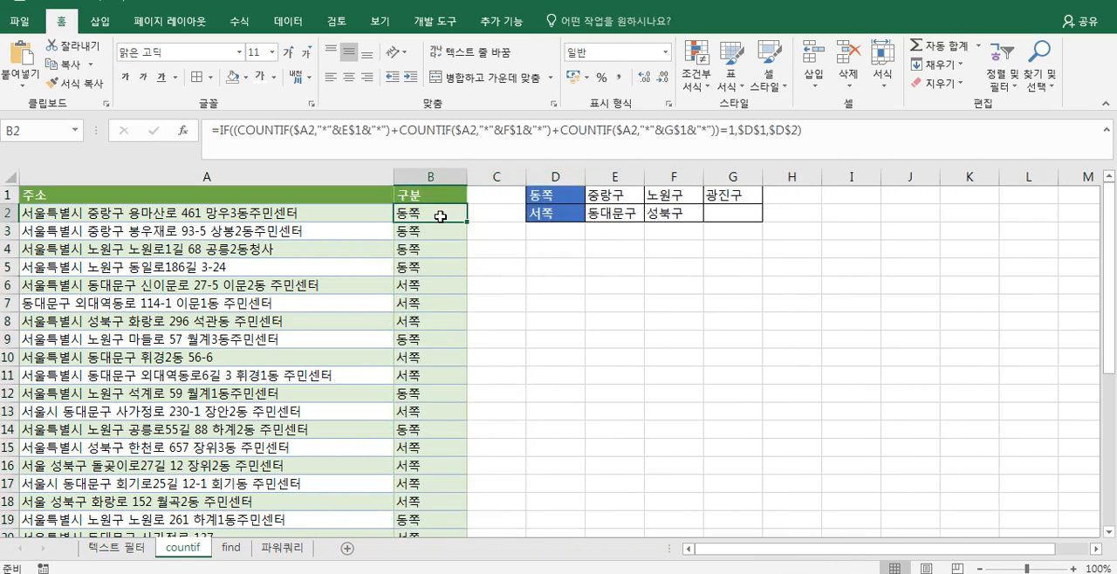
- On the find sheet, start a FIND formula in B2 with the 중랑구 cell as row-locked reference I$1
scroll(441, 216, down, 7)
scroll(440, 216, up, 7)
click(229, 550)
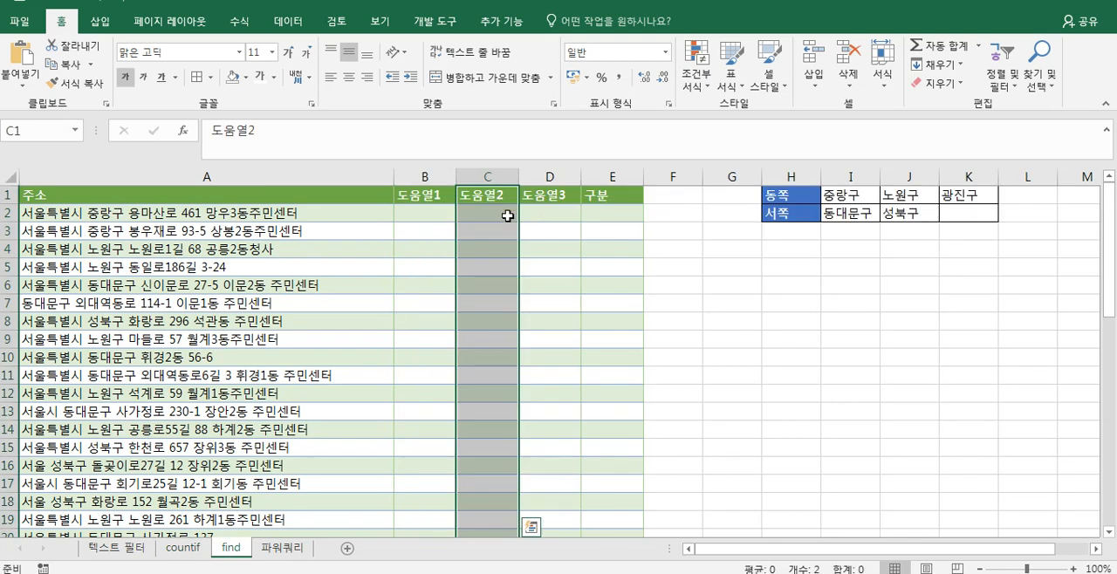
click(436, 214)
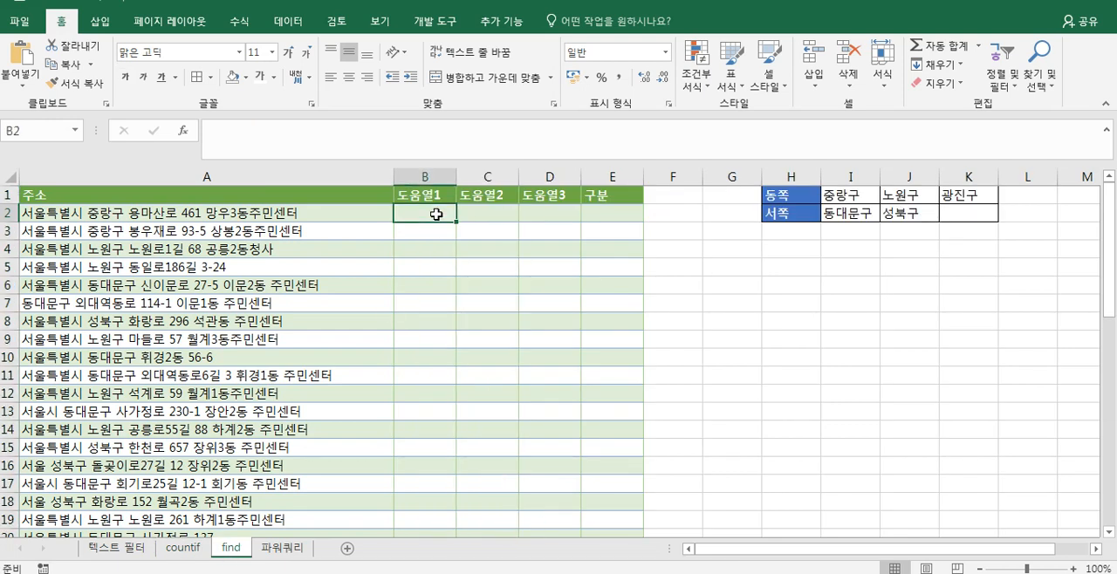
text(=)
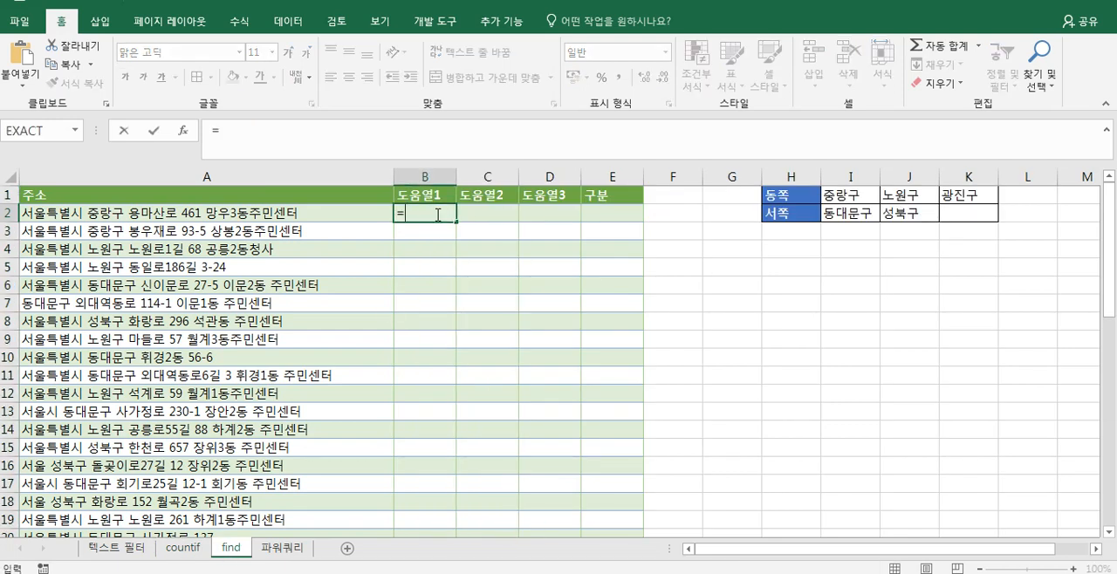
text(find)
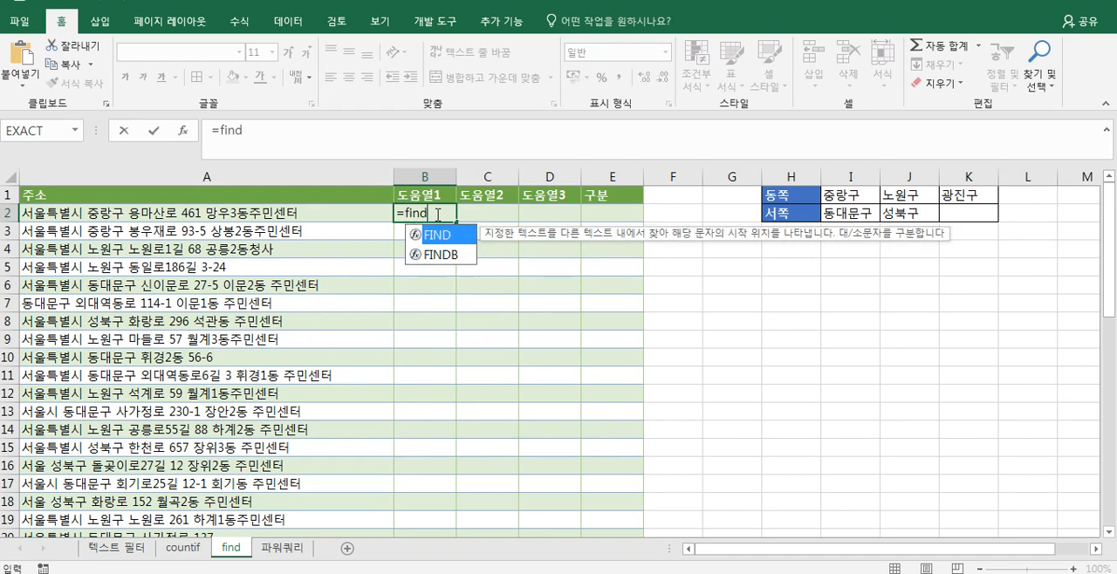
text(()
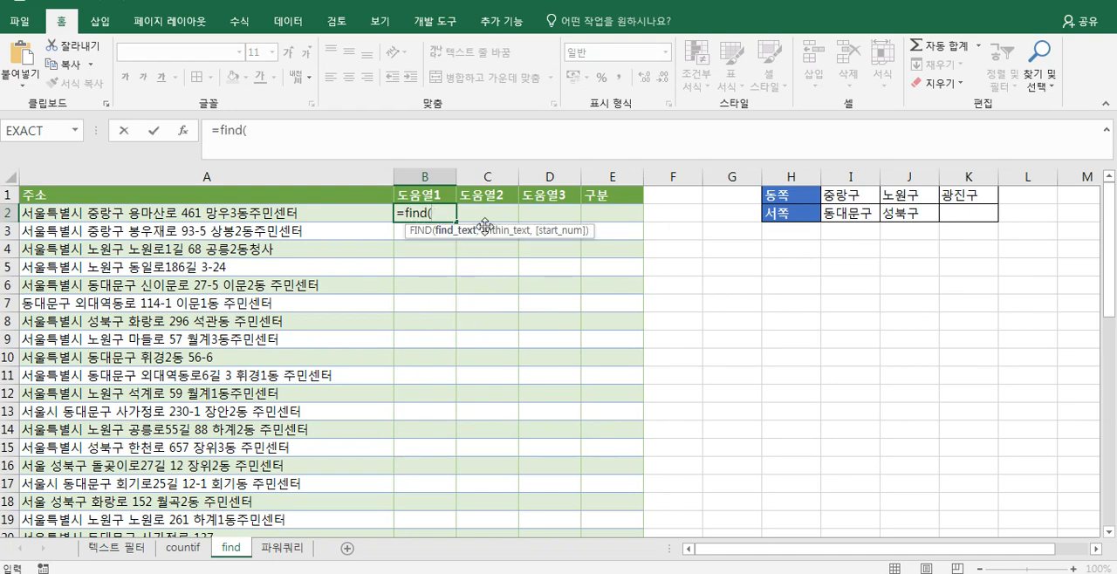
click(853, 197)
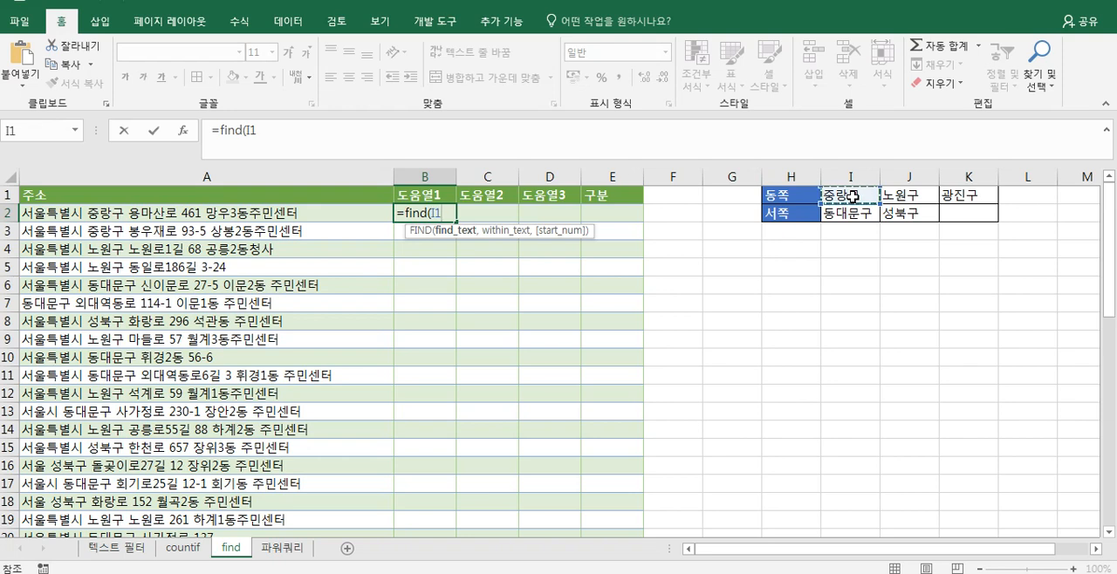
key(F4)
key(F4)
text(,)
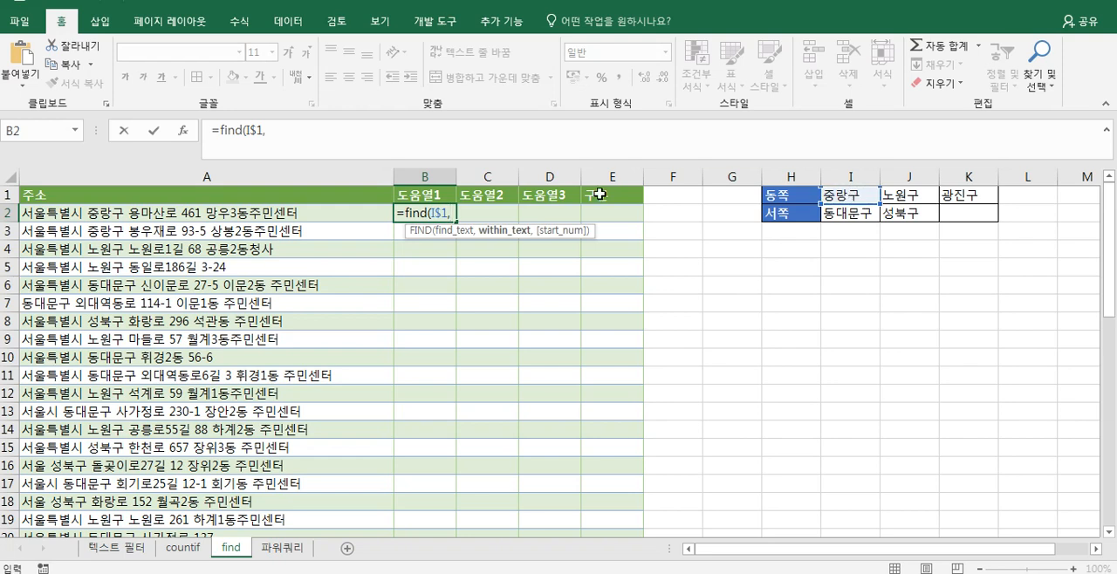
- Complete the B2 FIND formula with column-locked $A2 as the text to search and fill it across to D2
click(306, 212)
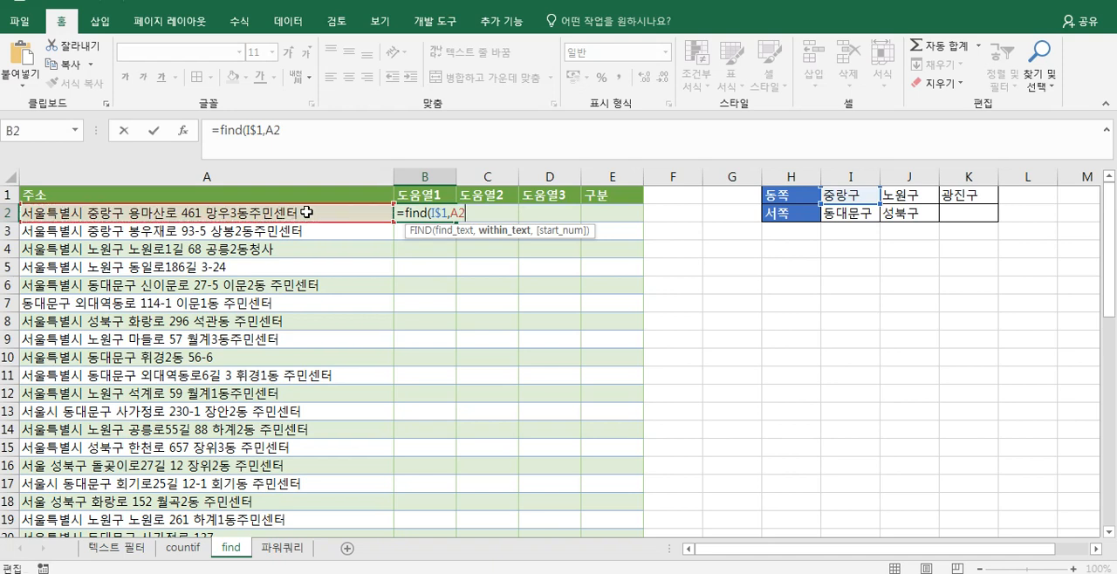
key(F4)
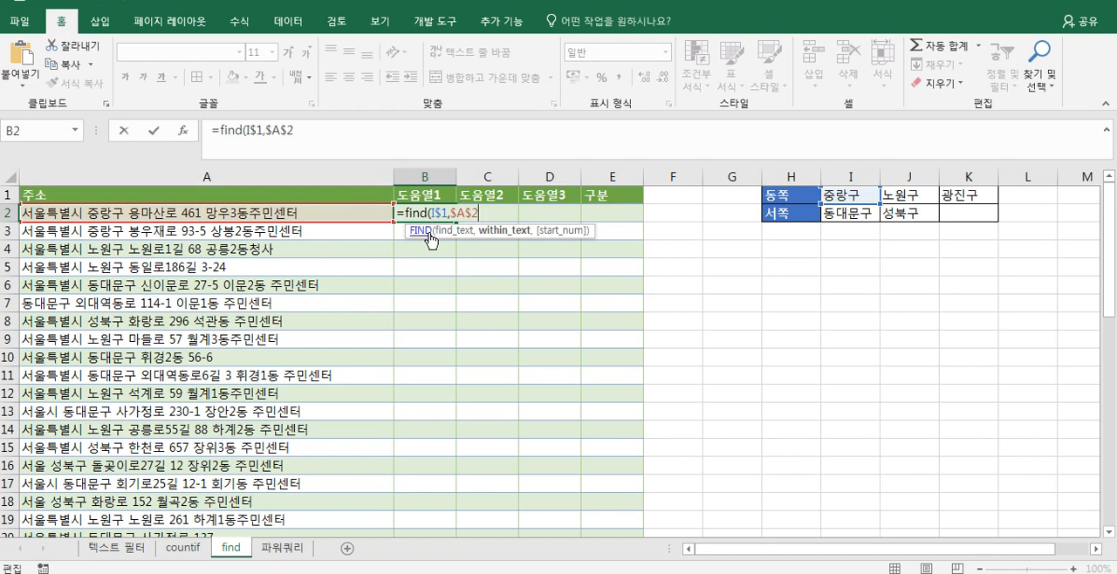
key(F4)
key(F4)
text())
key(Return)
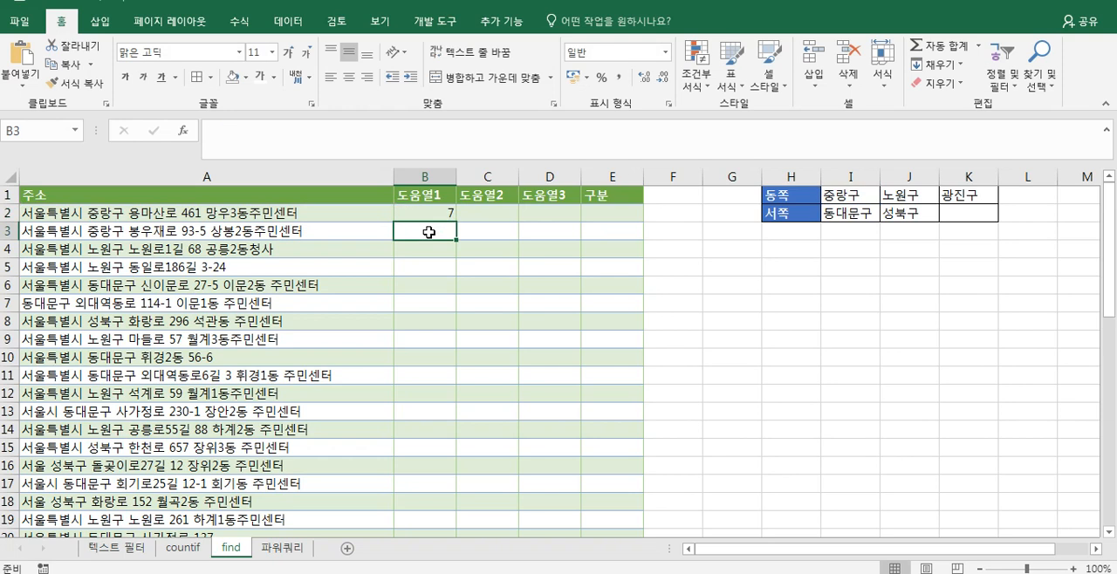
click(444, 210)
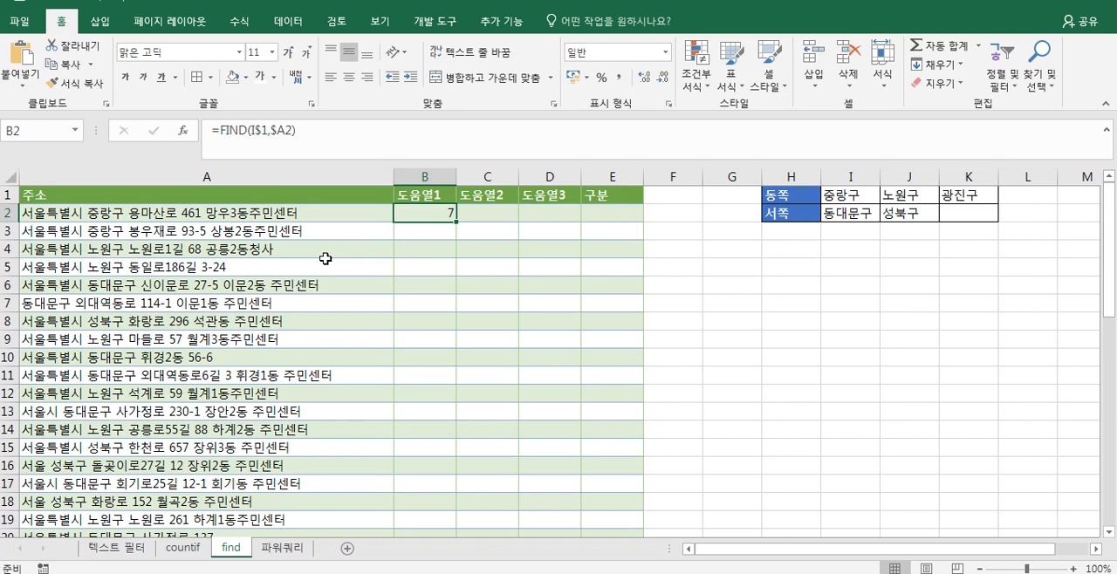
drag(456, 220, 565, 215)
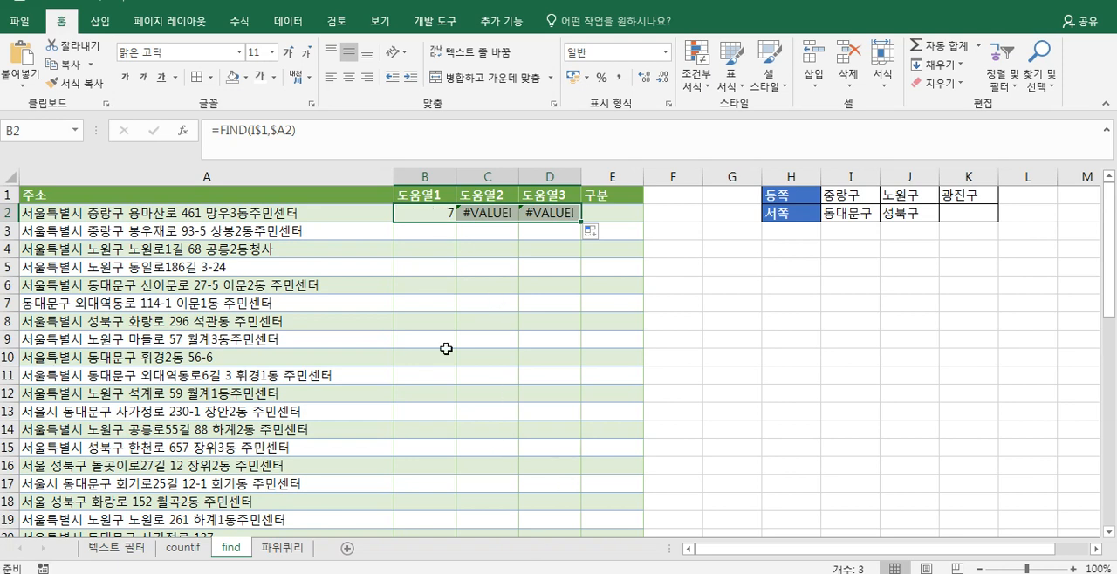
- Wrap the FIND formula in B2 in IFERROR with 0 as the error value and refill it across to D2
double_click(436, 214)
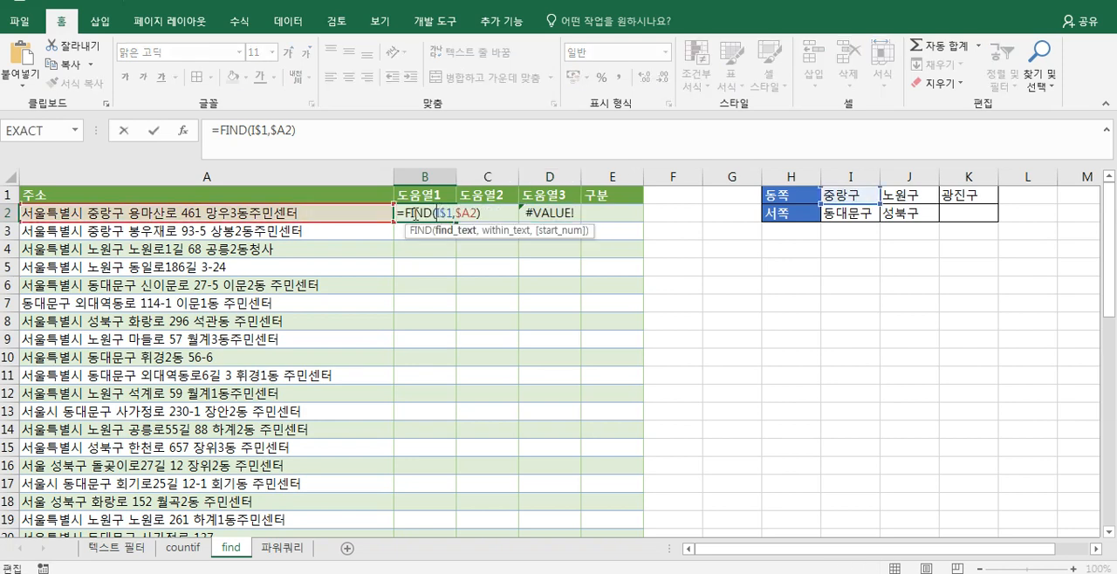
click(408, 213)
text(ife)
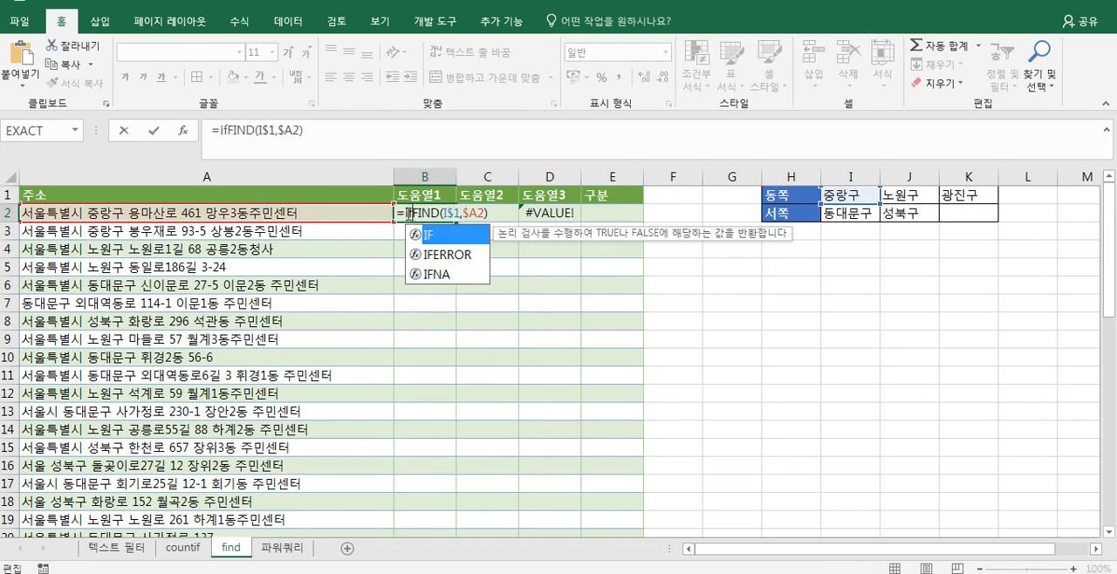
key(Tab)
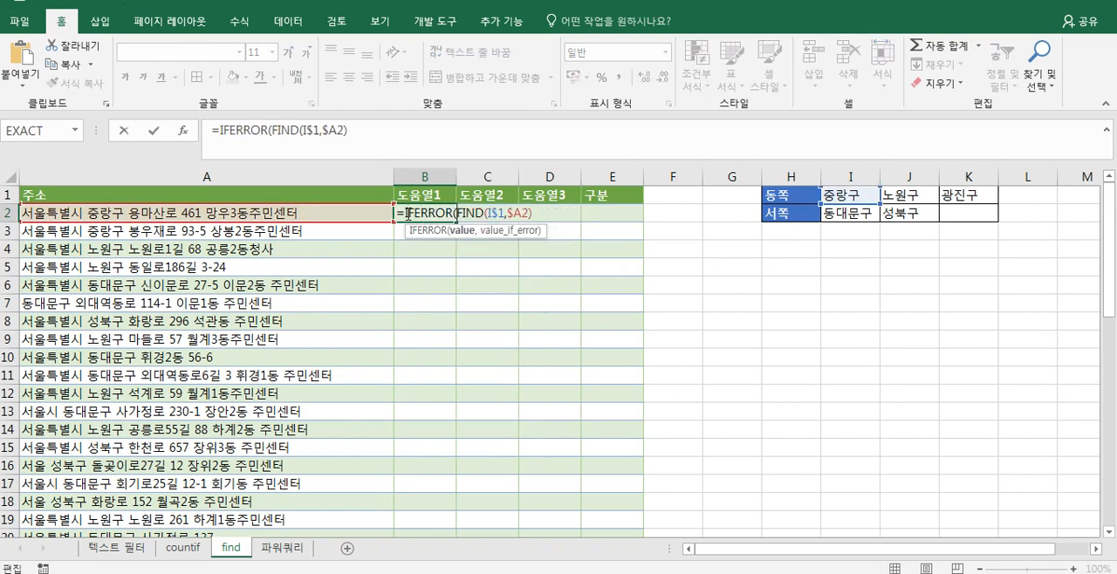
click(410, 131)
text(,)
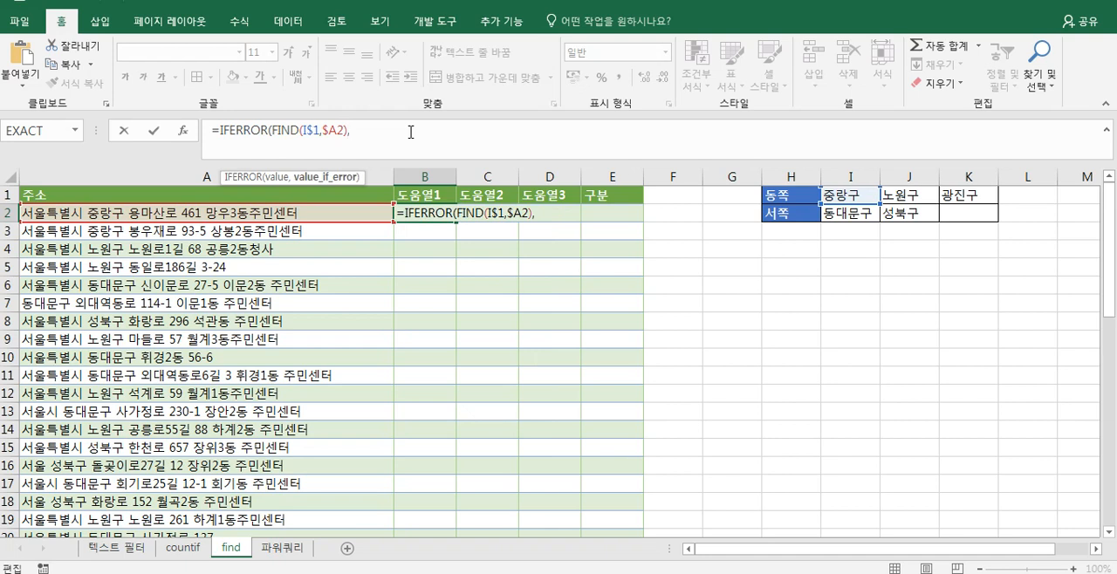
text(0))
key(Return)
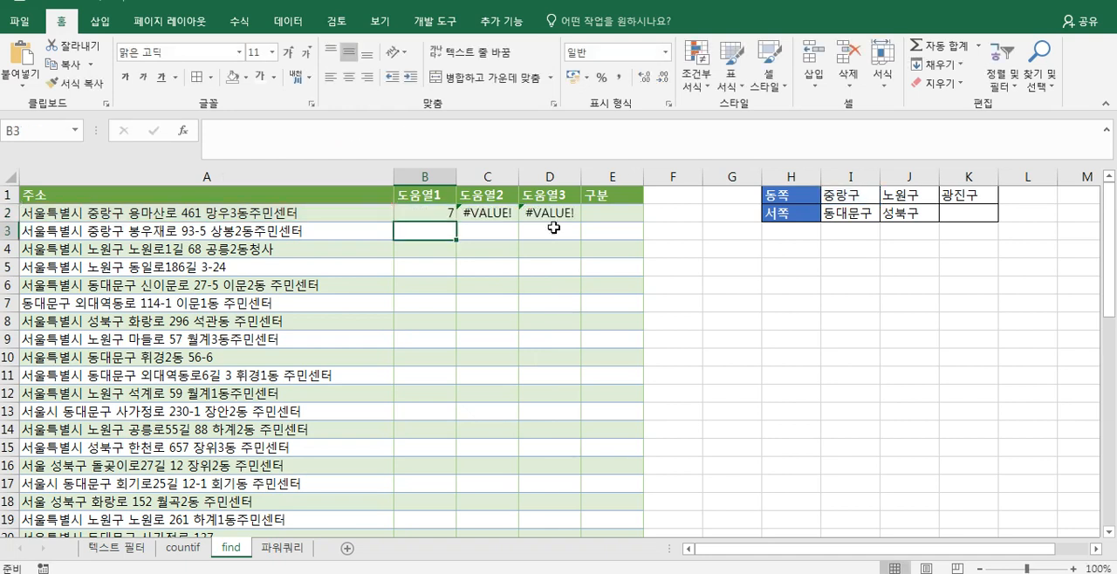
click(431, 209)
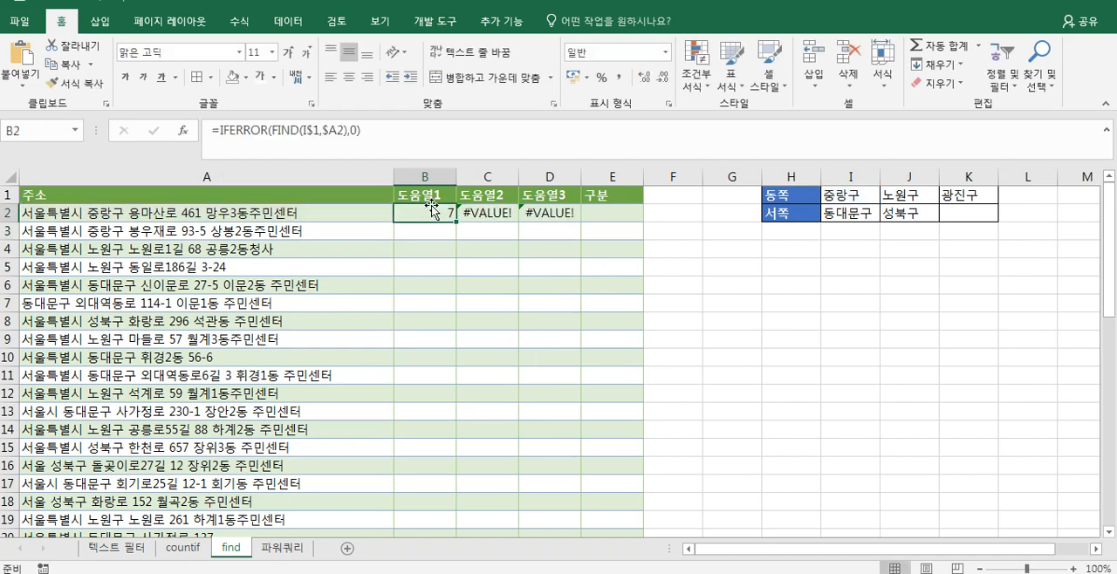
drag(455, 222, 560, 224)
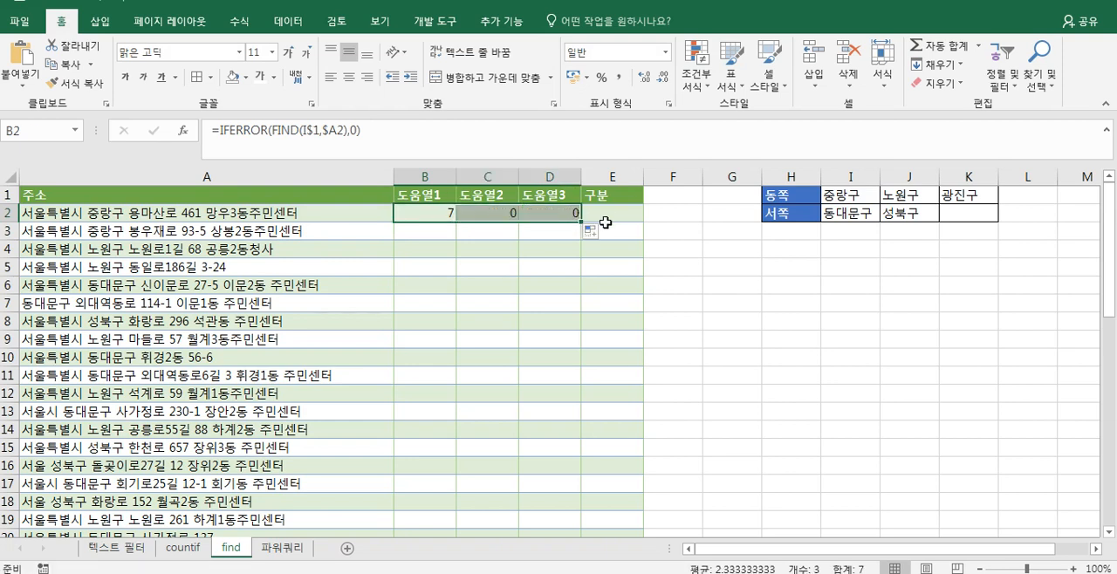
- Check the finished formula on the countif sheet and start E2 on the find sheet with the parenthesised sum (B2+C2+D2)
click(619, 214)
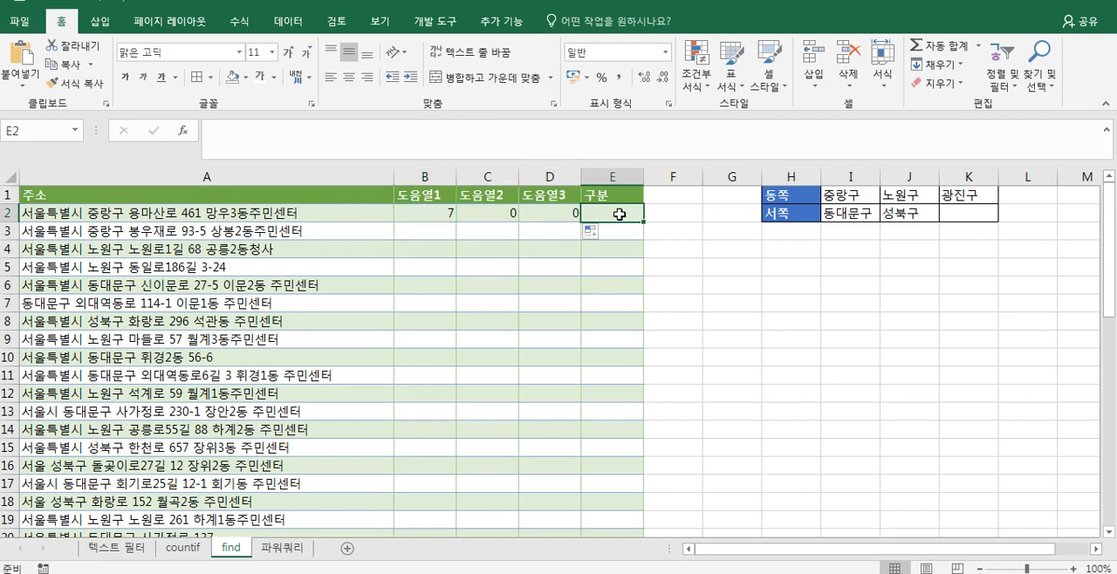
click(208, 550)
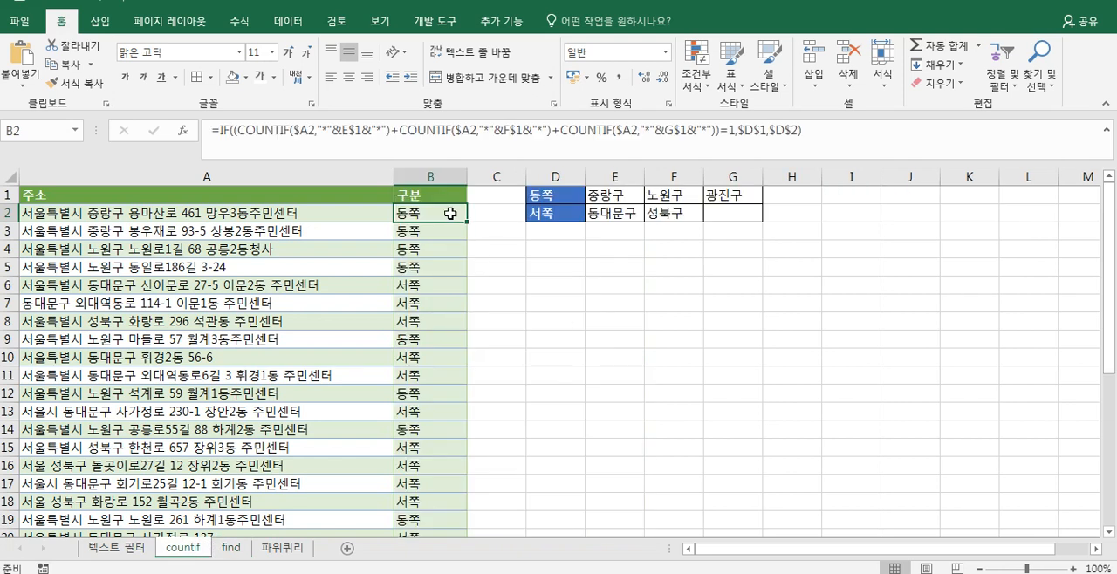
click(230, 548)
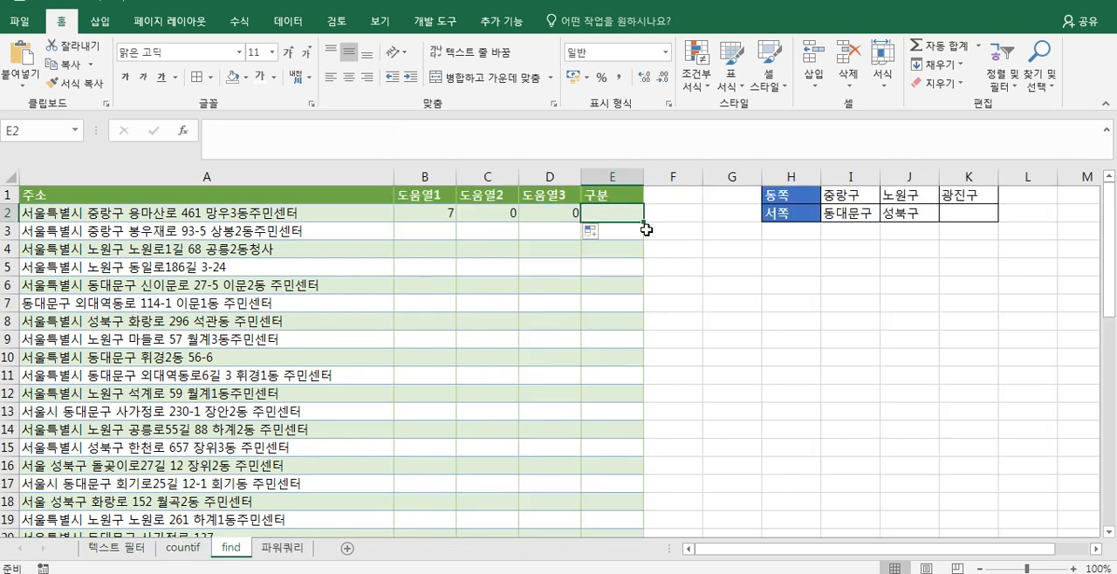
text(=)
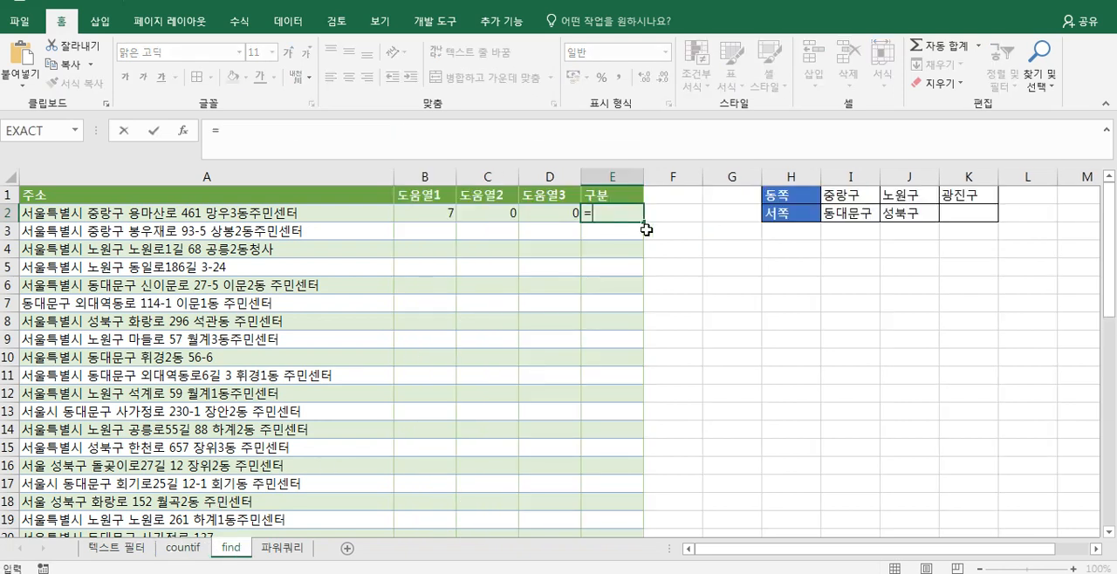
click(445, 210)
text(+)
click(490, 222)
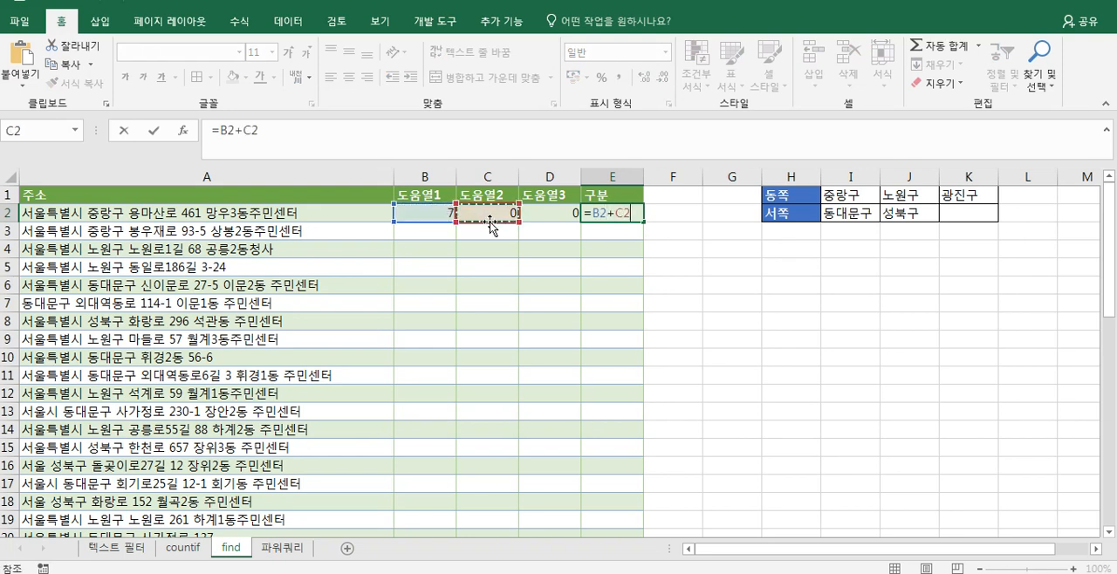
text(+)
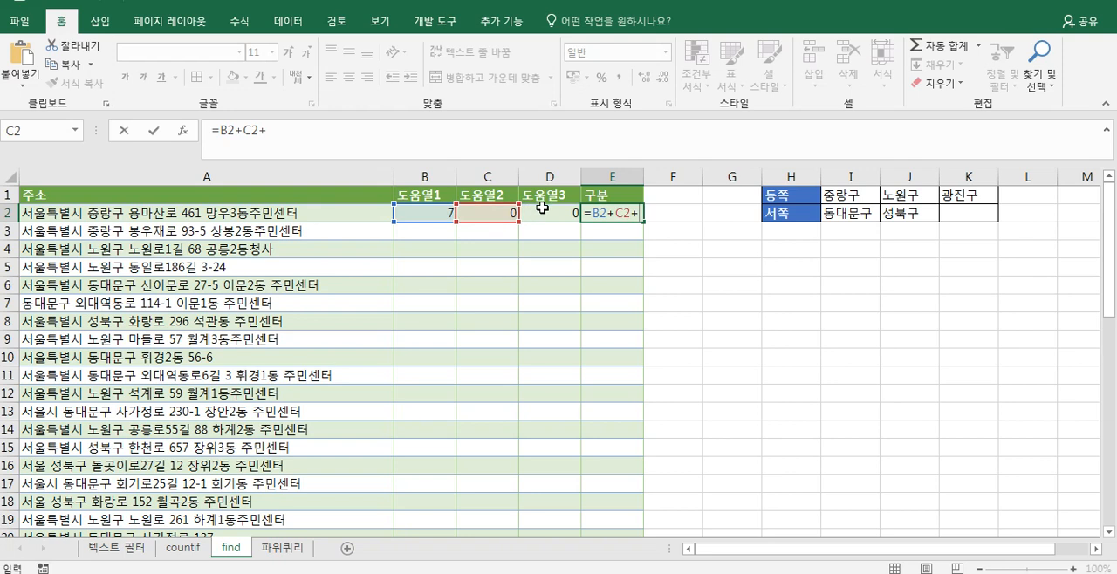
click(541, 207)
text())
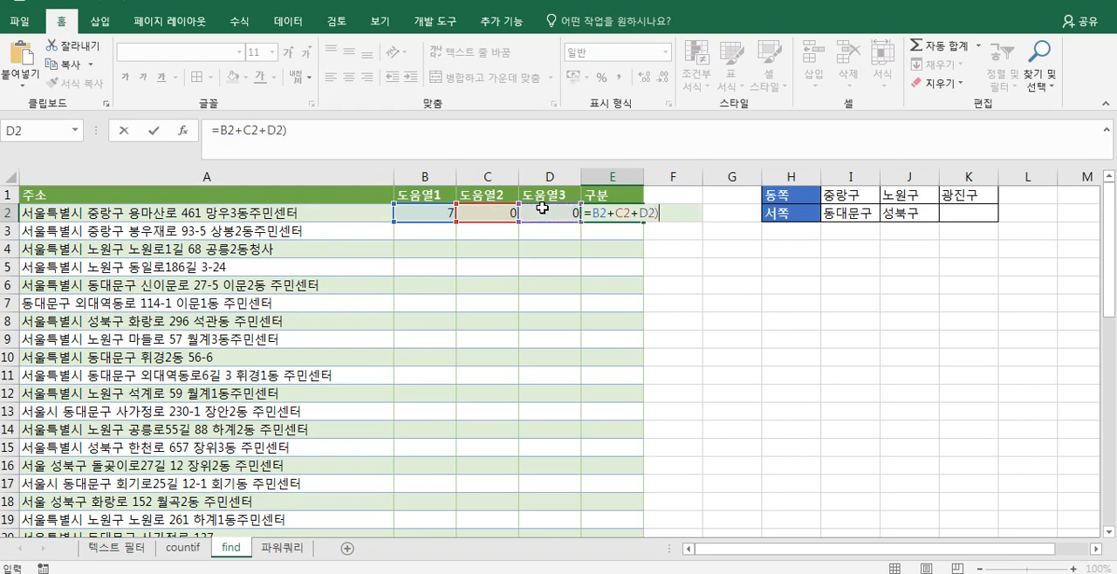
click(599, 217)
text(()
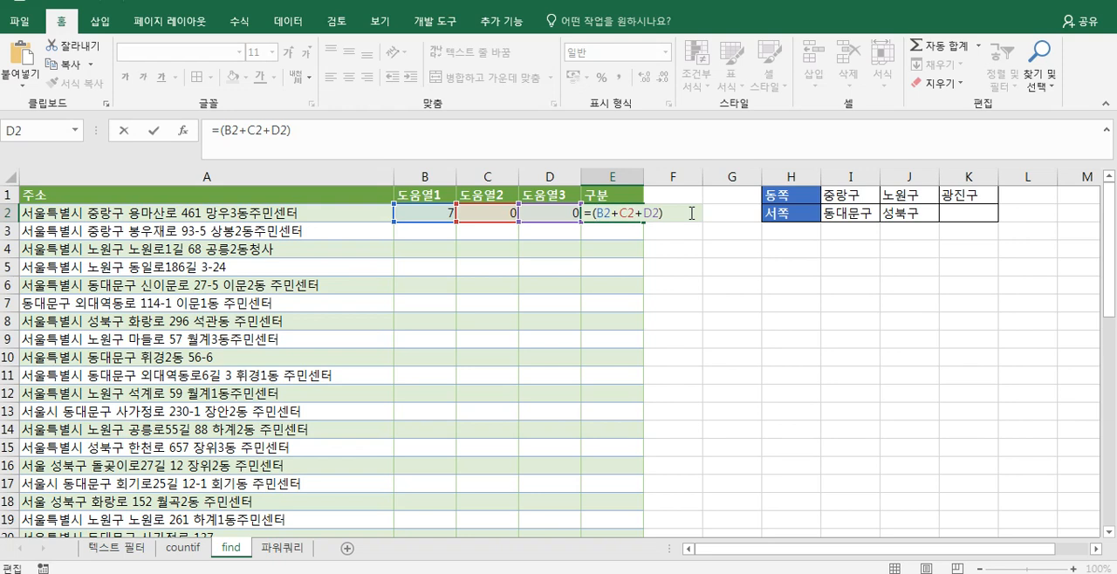
text(>0))
- Add a >0 comparison after the sum in E2 and enclose the test in an IF function
click(594, 218)
text(if)
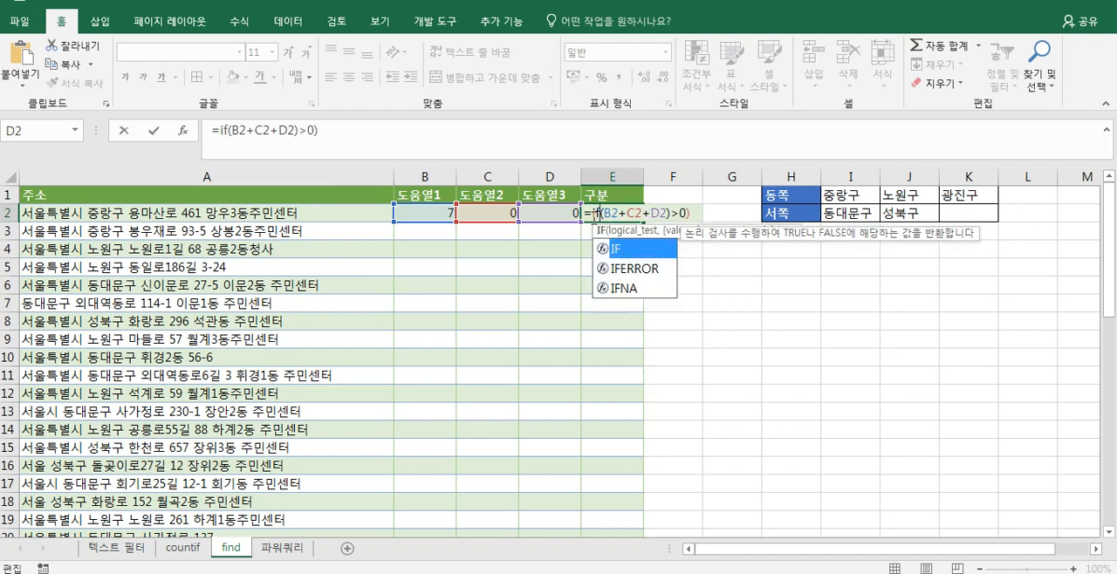
text(()
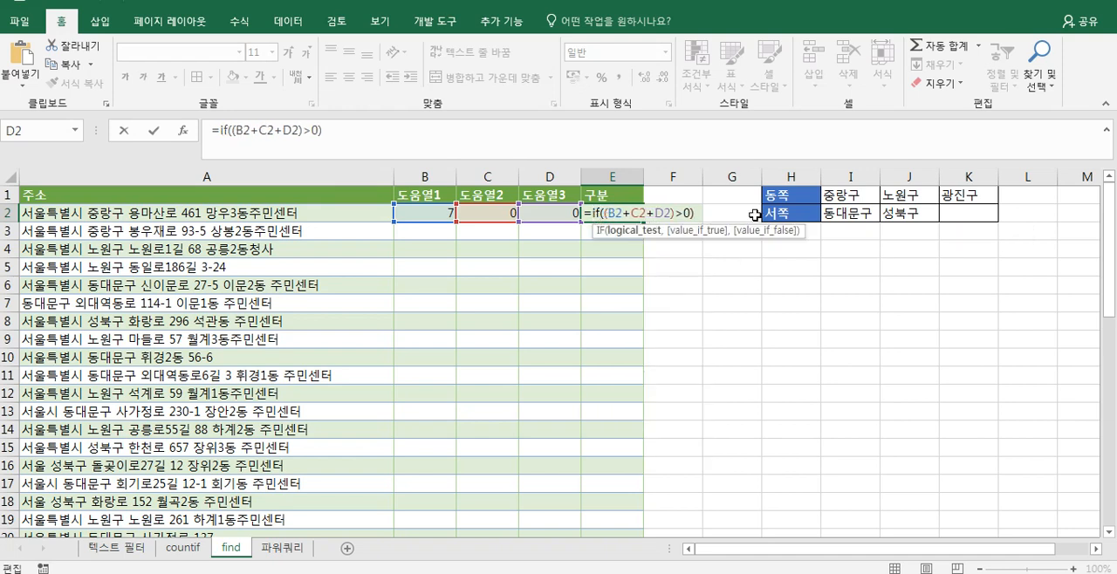
- Give the IF formula in E2 the absolute references $H$1 for true and $H$2 for false
click(702, 213)
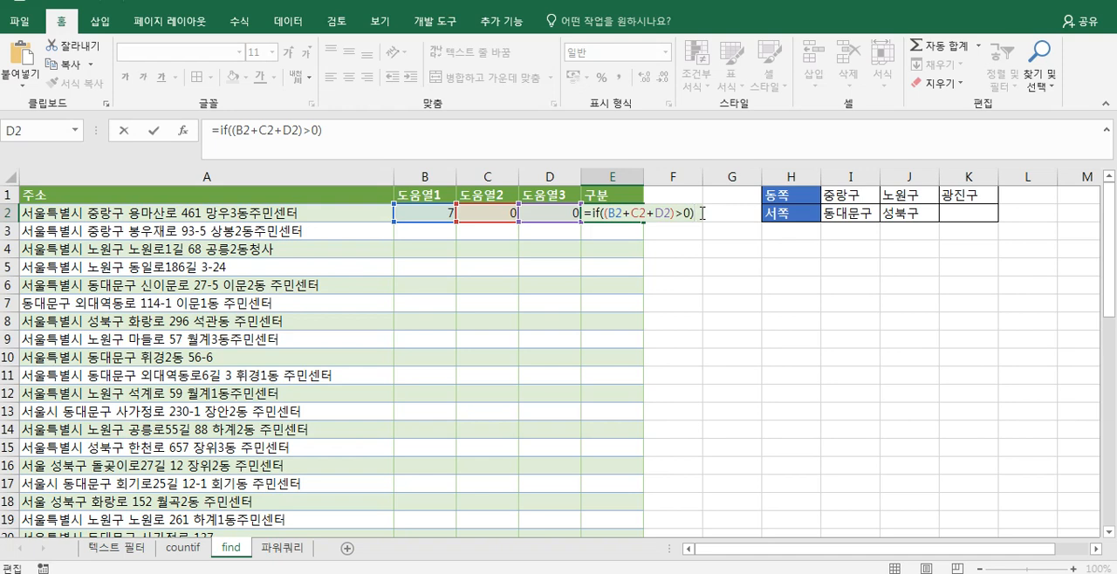
text(,)
click(799, 199)
key(F4)
text(,)
click(796, 213)
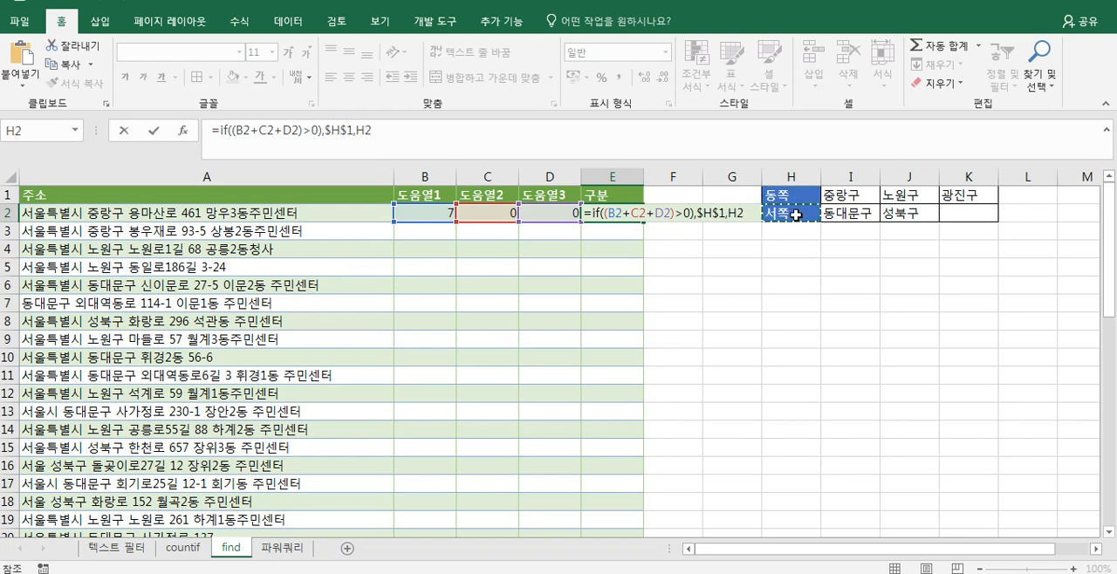
key(F4)
text())
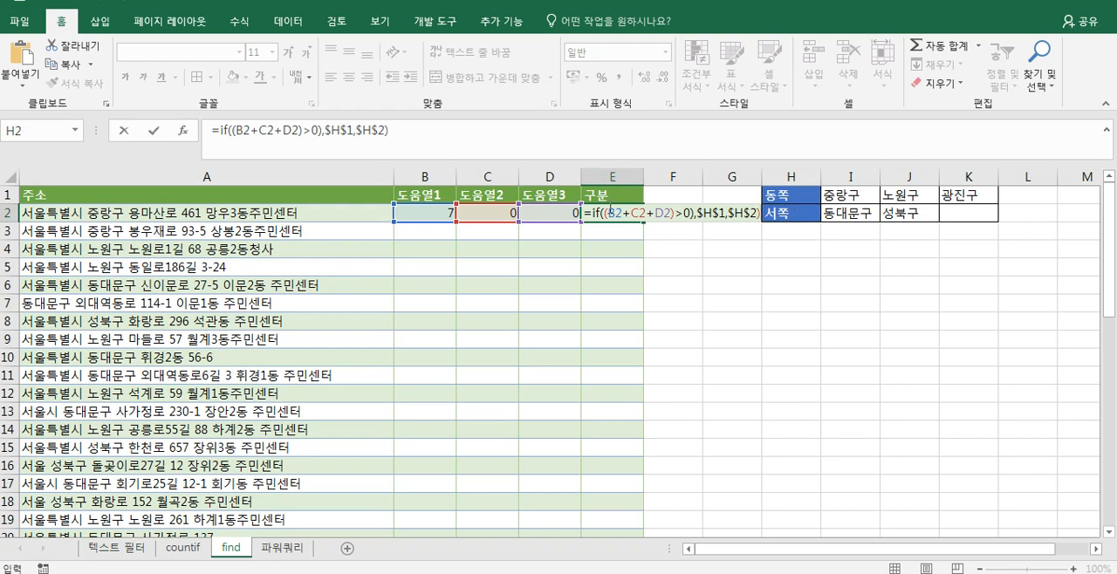
- Remove the extra closing parenthesis after >0 in the E2 formula and commit it
click(608, 213)
key(shift+Right)
key(shift+Right)
key(shift+Right)
key(shift+Right)
key(shift+Right)
key(shift+Right)
key(shift+Right)
key(shift+Right)
key(shift+Right)
key(shift+Right)
key(shift+Right)
key(shift+Right)
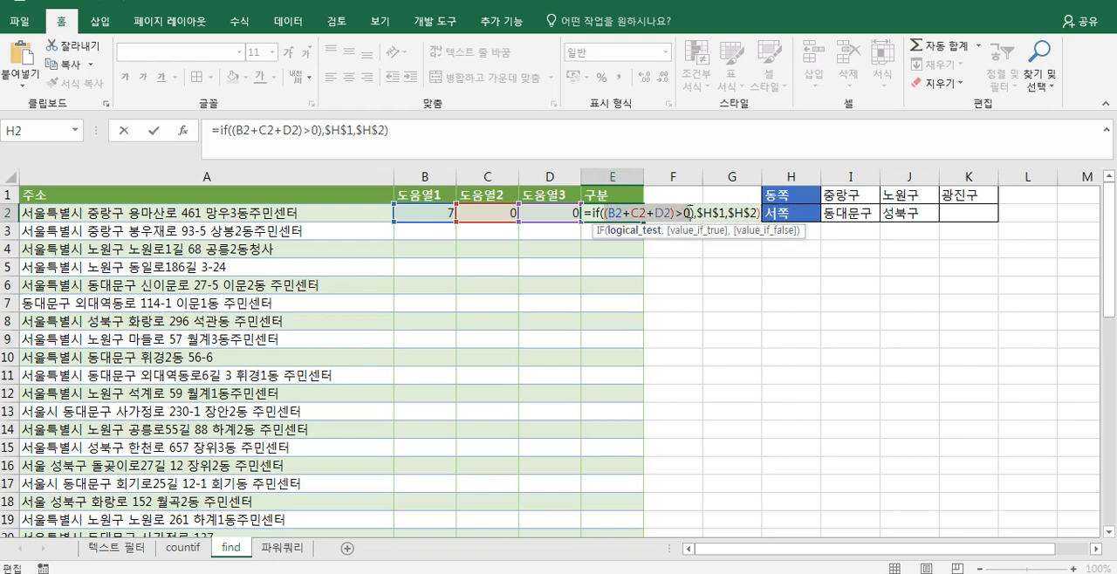
key(BackSpace)
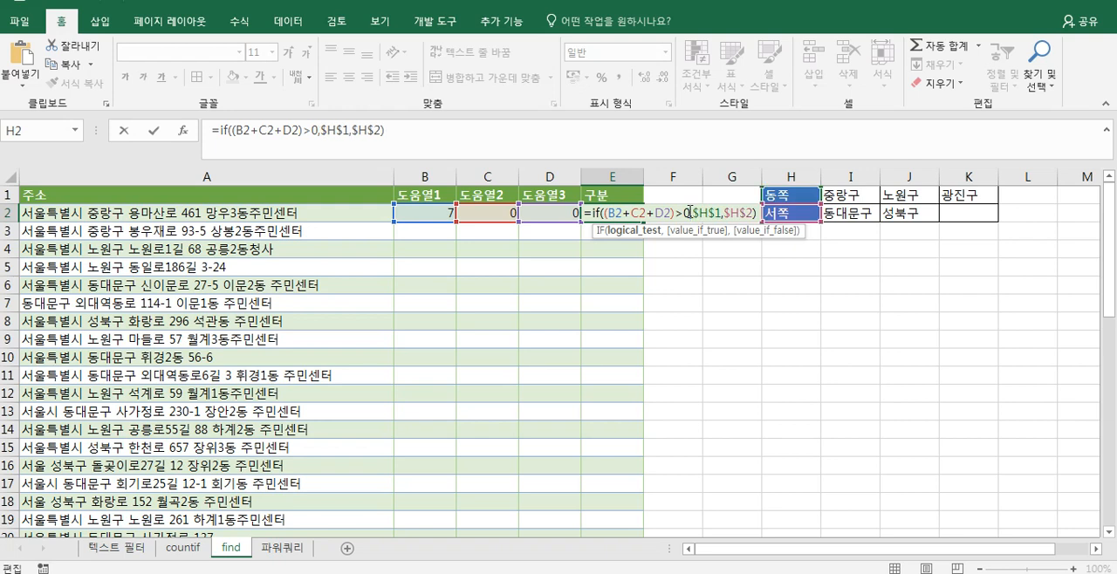
key(Return)
click(615, 215)
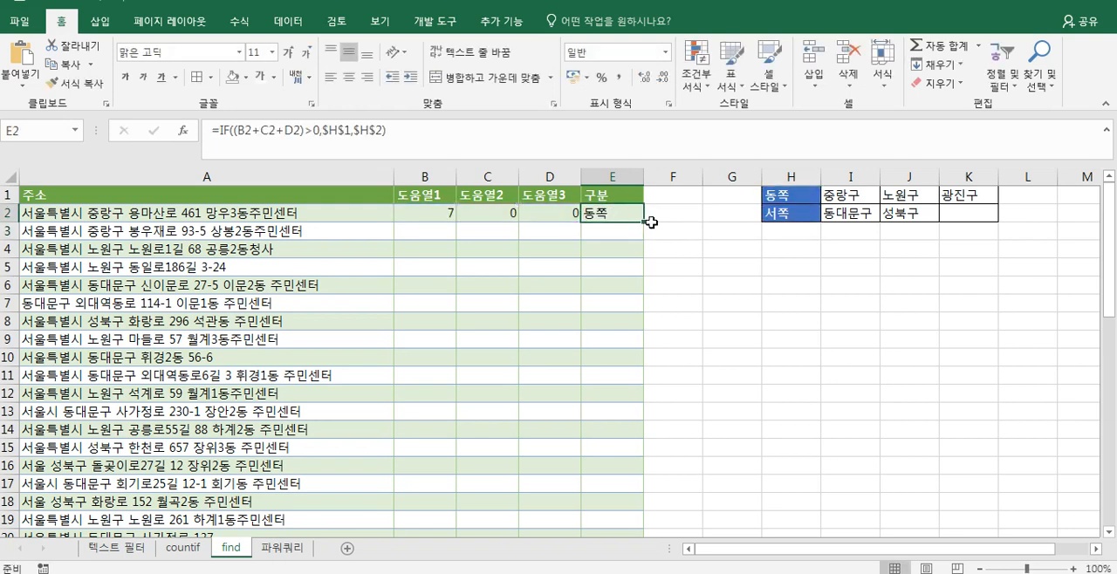
- Fill the E2 classification formula down the 구분 column and check the cells it references
double_click(646, 222)
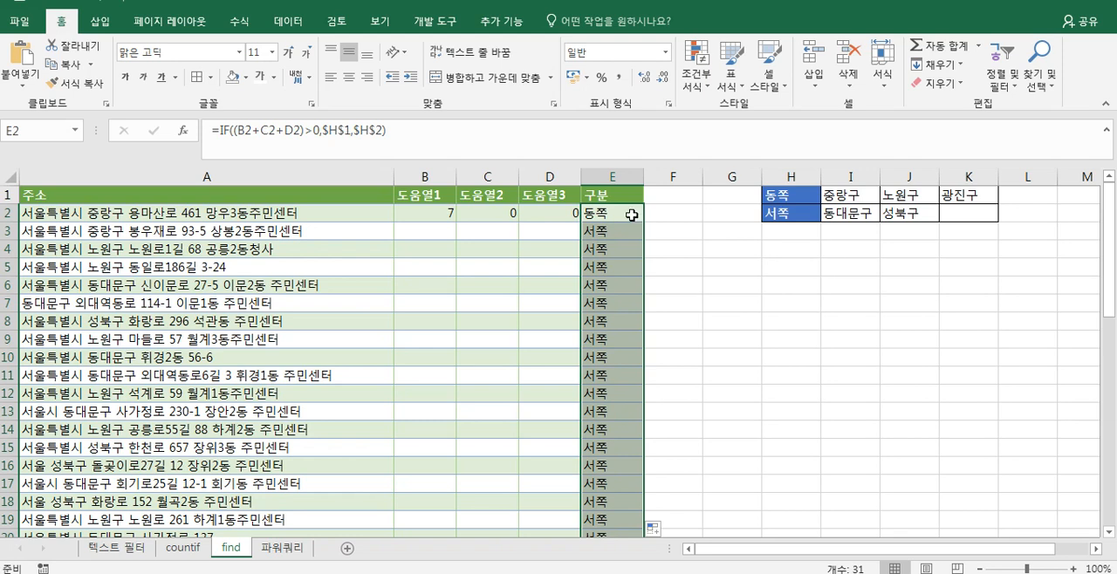
double_click(610, 214)
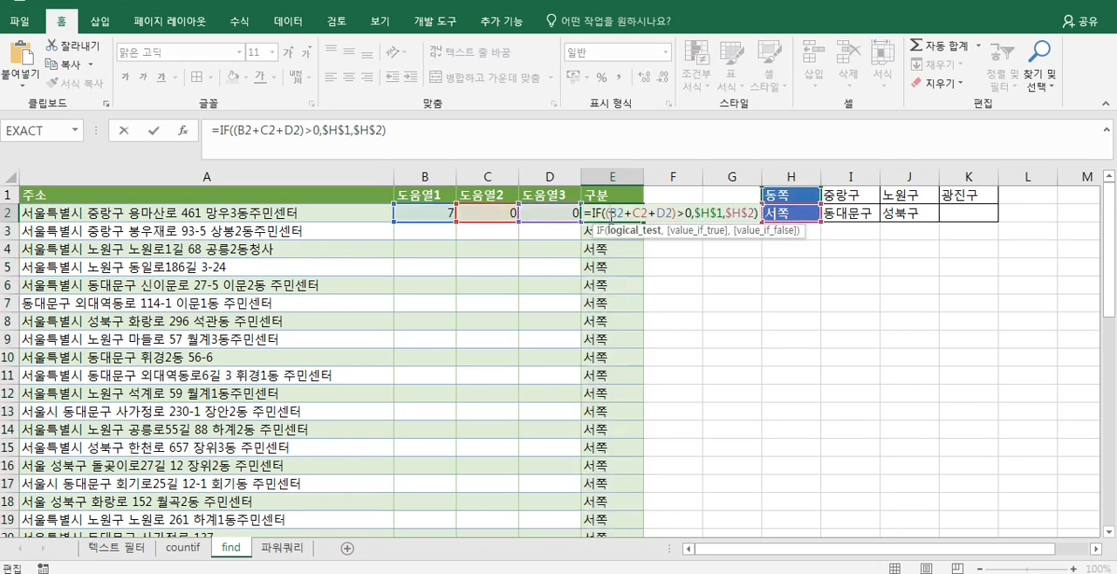
key(Escape)
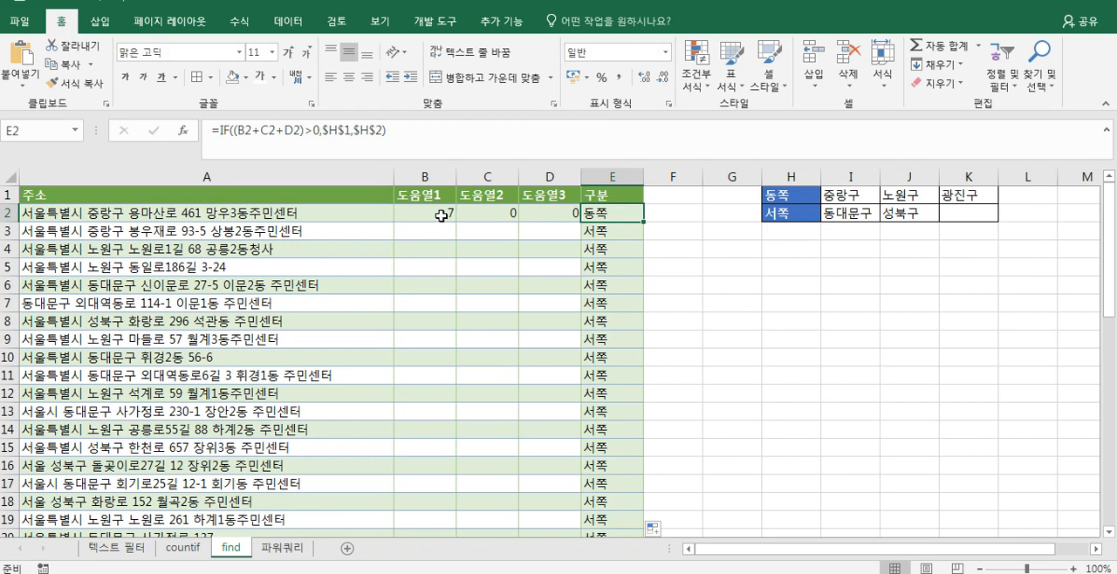
- Fill the IFERROR/FIND helper formulas in B2:D2 down to the last address row
click(453, 215)
double_click(453, 215)
key(ctrl+Return)
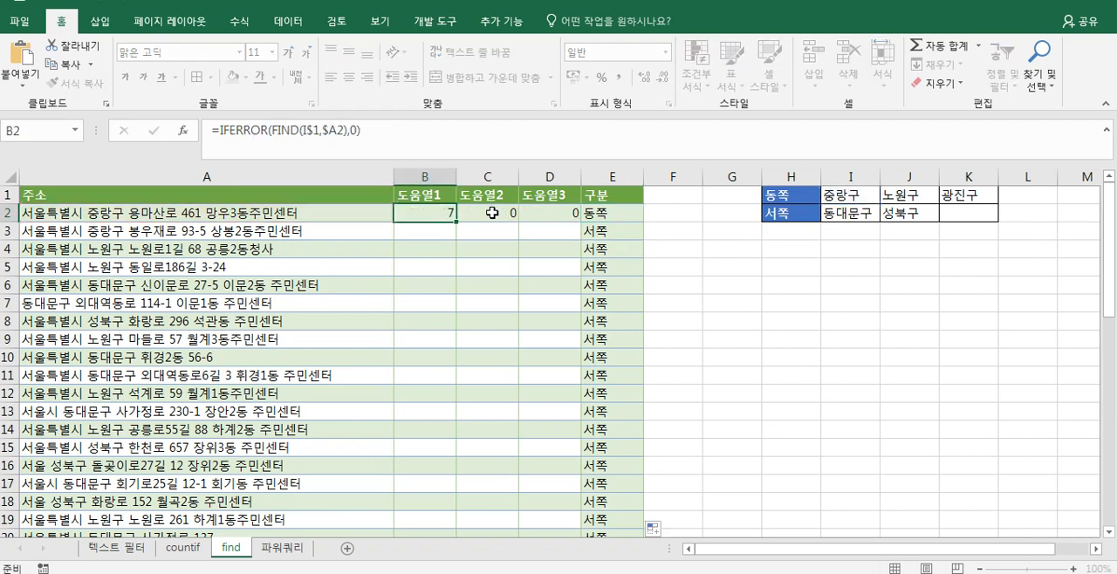
drag(452, 211, 556, 209)
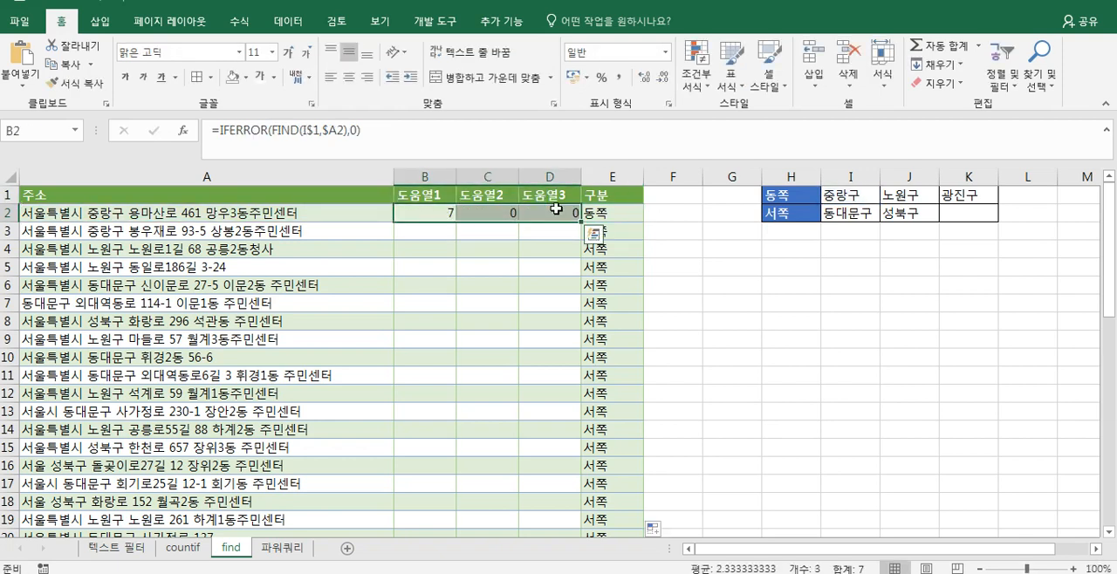
double_click(579, 222)
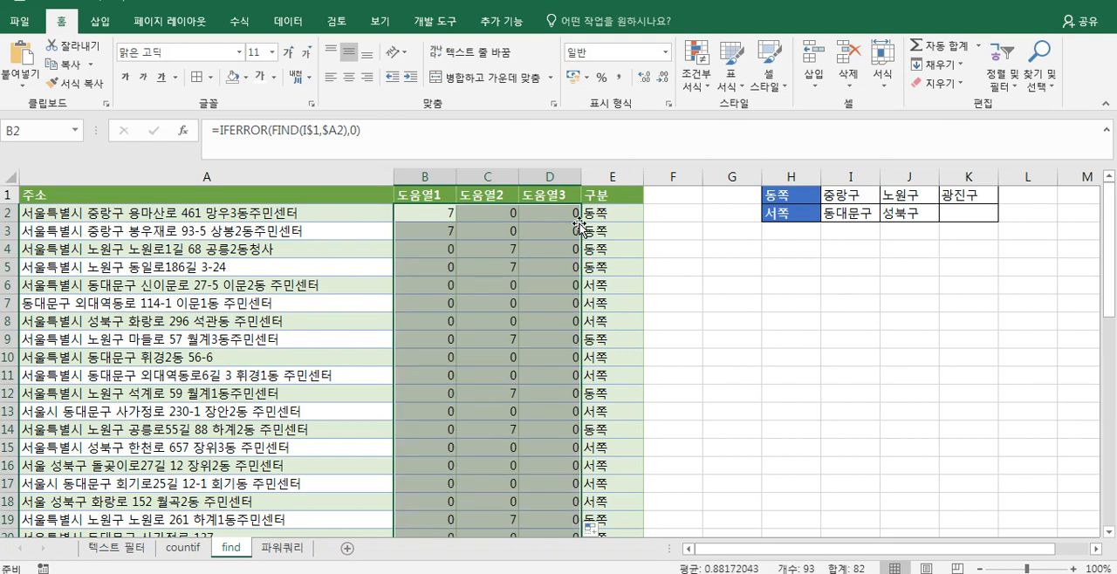
- Review the classifications down the 구분 column and inspect the cell references of the IF formula in E2
click(622, 259)
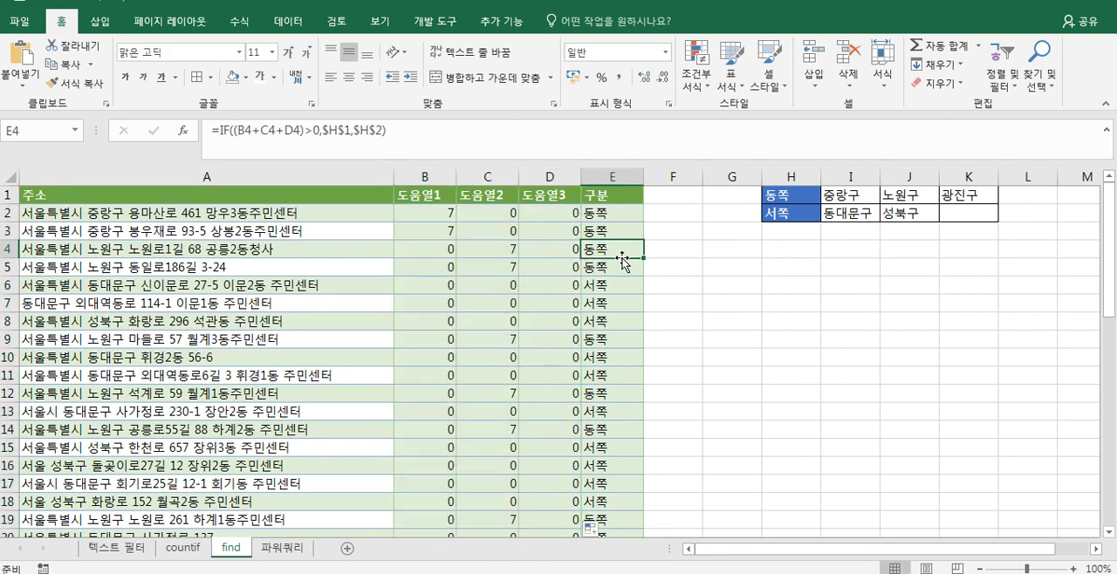
scroll(623, 250, down, 4)
scroll(623, 242, up, 4)
click(619, 213)
double_click(619, 213)
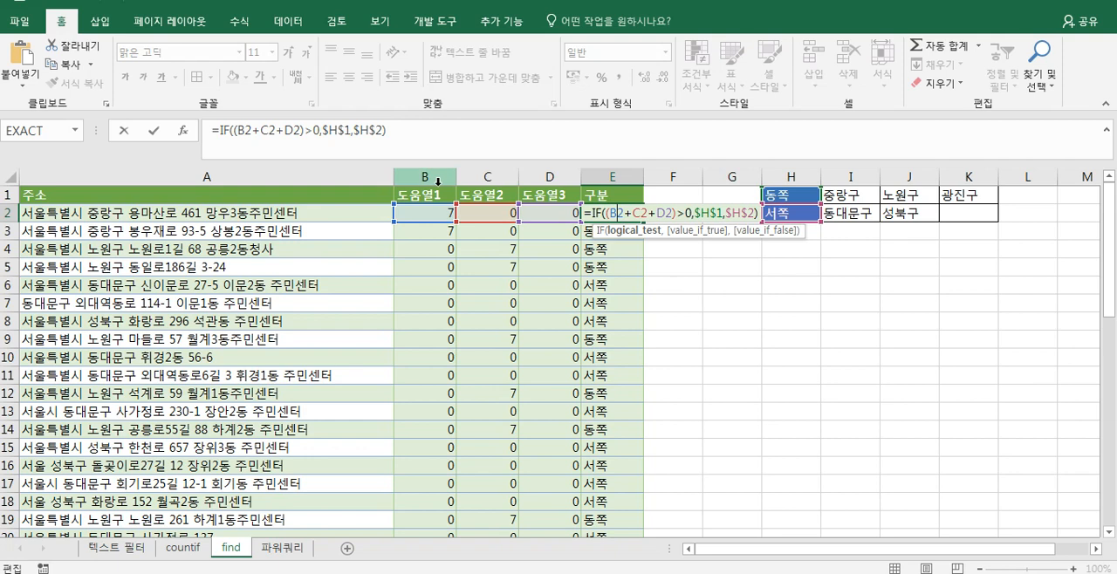
key(ctrl+Return)
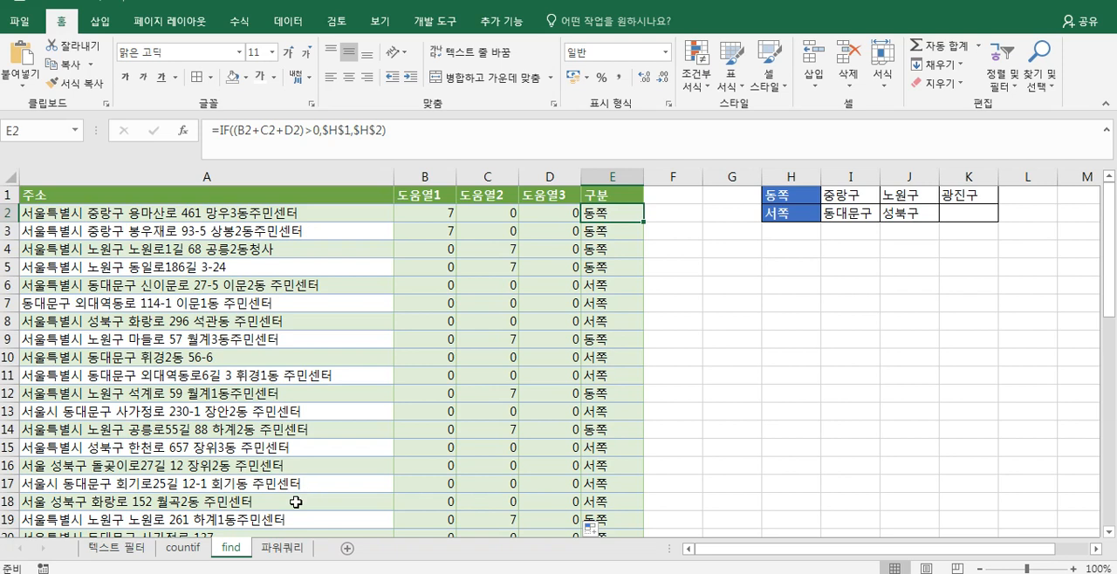
- On the 파워쿼리 sheet, bold the 주소 header and convert A1:A33 into a table with headers
click(291, 555)
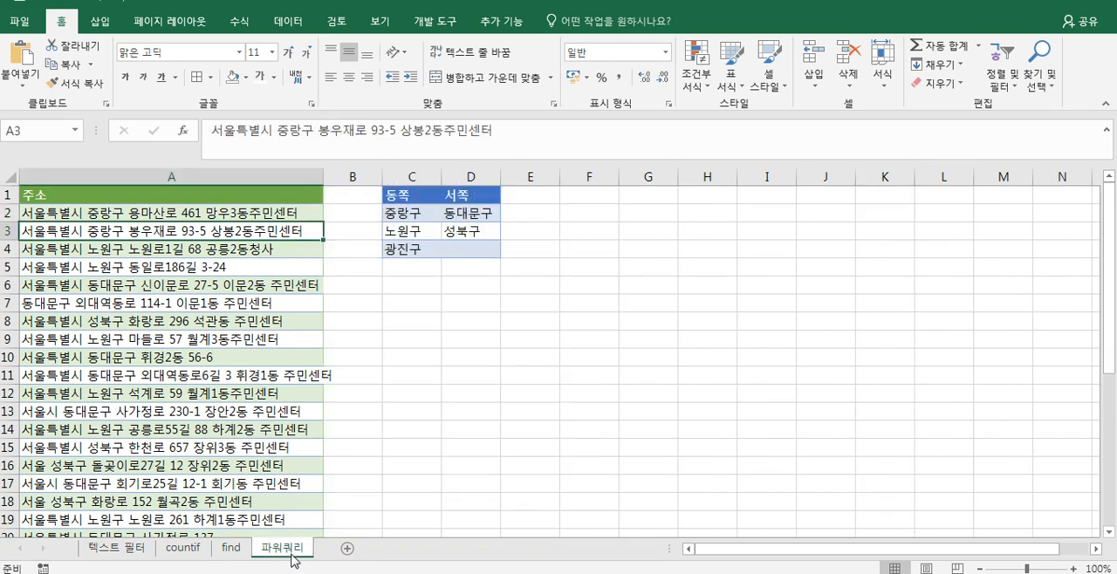
click(210, 199)
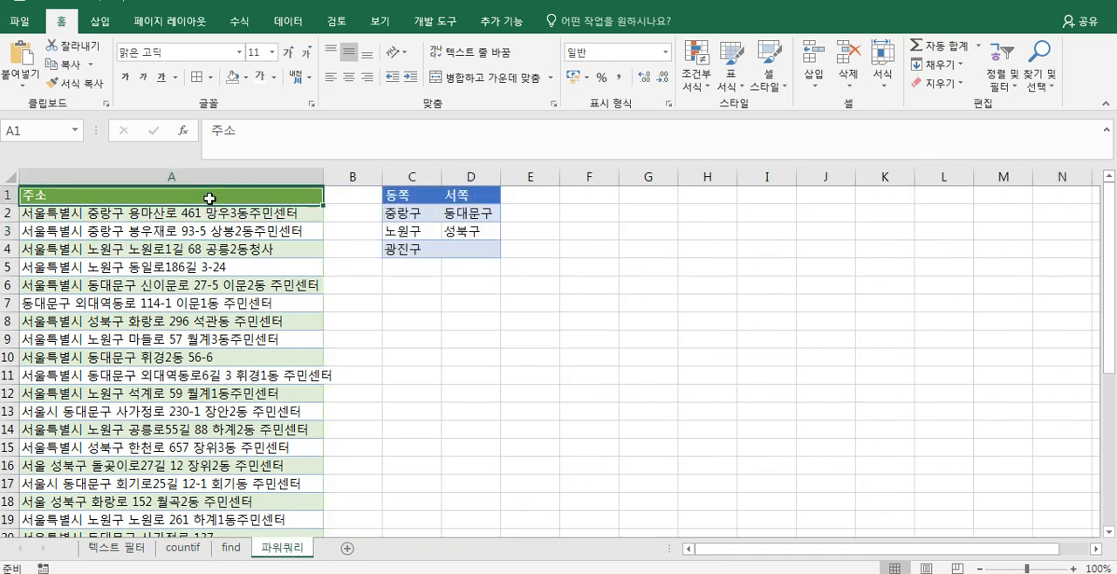
key(ctrl+b)
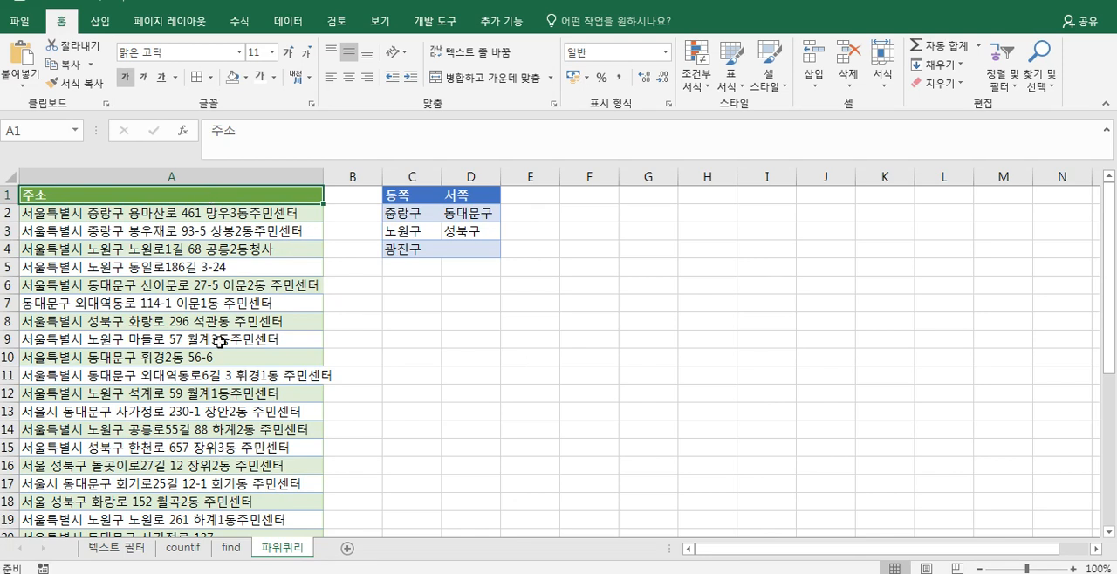
key(ctrl+t)
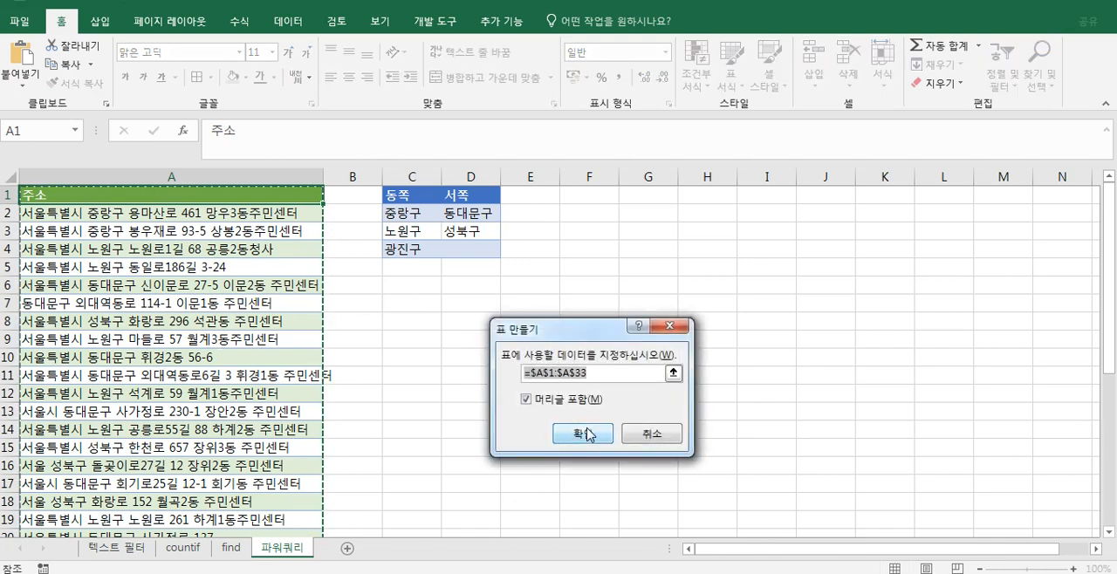
click(587, 434)
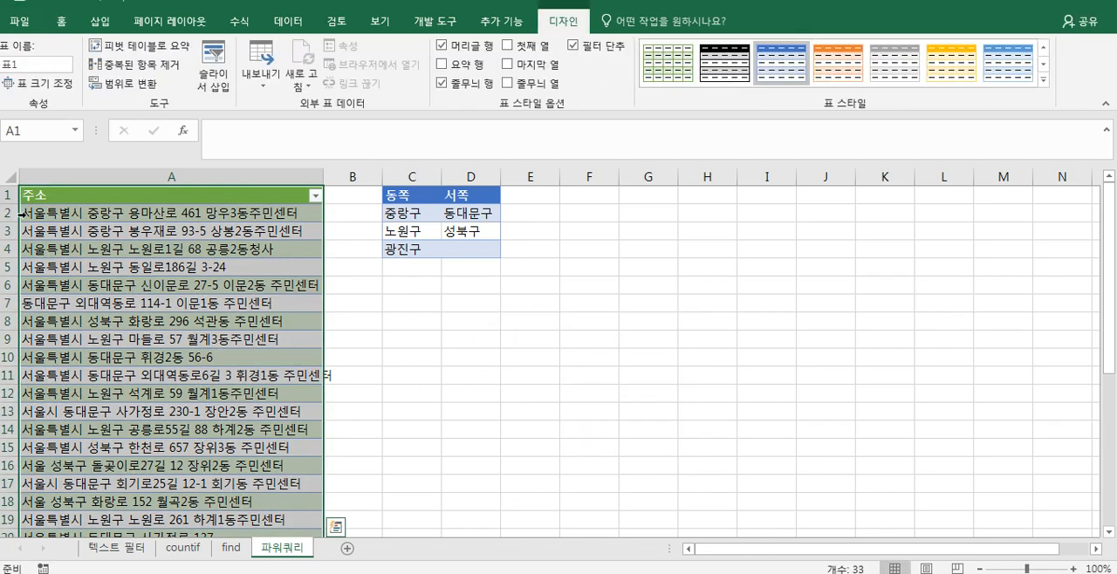
- Name the new address table 주소
click(48, 65)
text(wn주소)
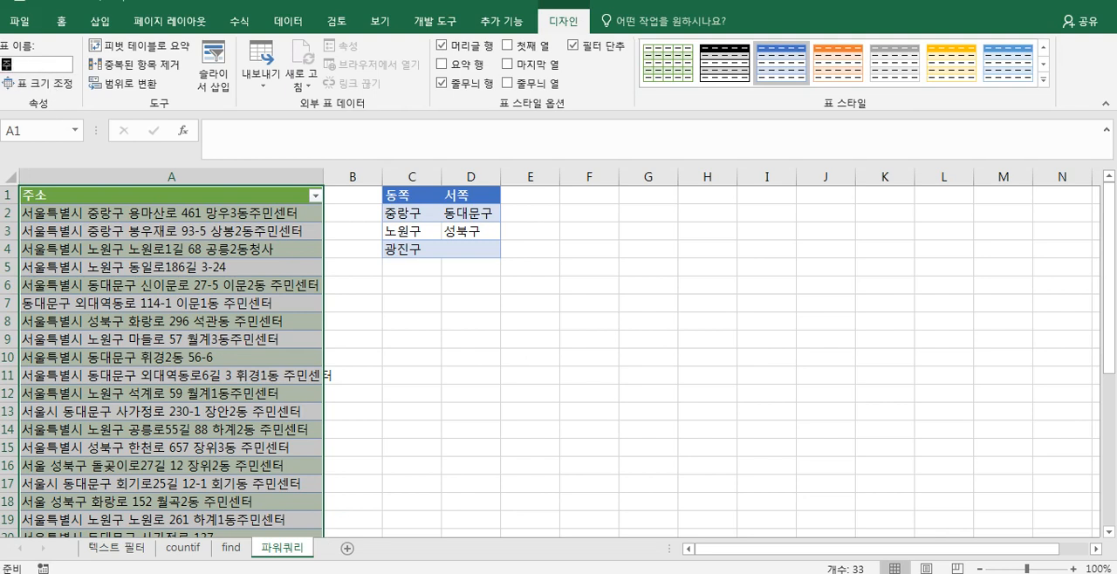
key(Return)
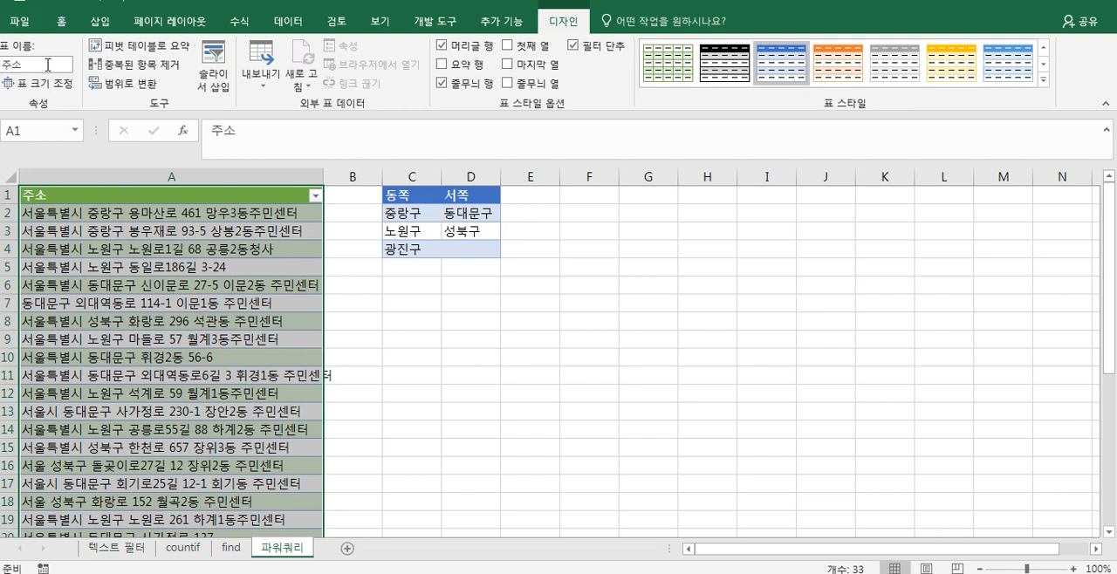
- Load the 주소 table into the Power Query editor and widen its column to show the full addresses
click(72, 244)
click(297, 20)
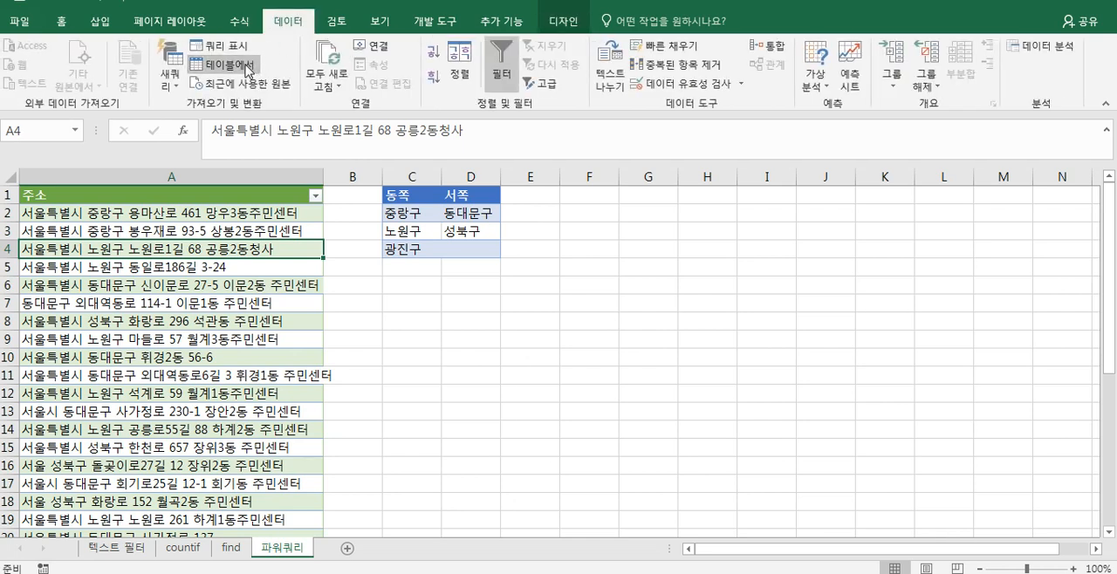
click(216, 70)
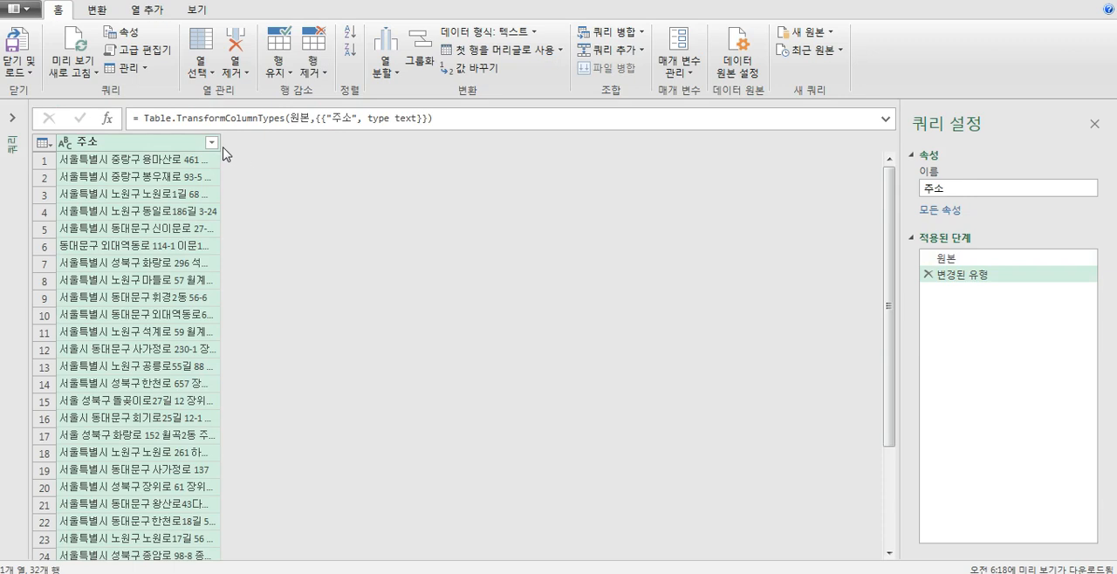
drag(221, 145, 345, 153)
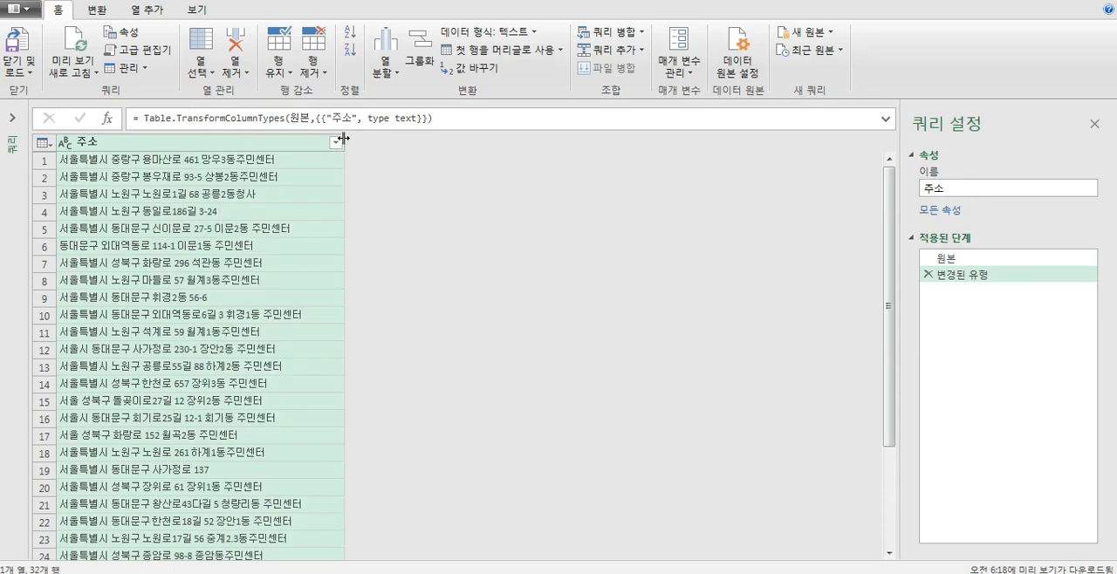
- Start a conditional column and name it 구분
click(150, 12)
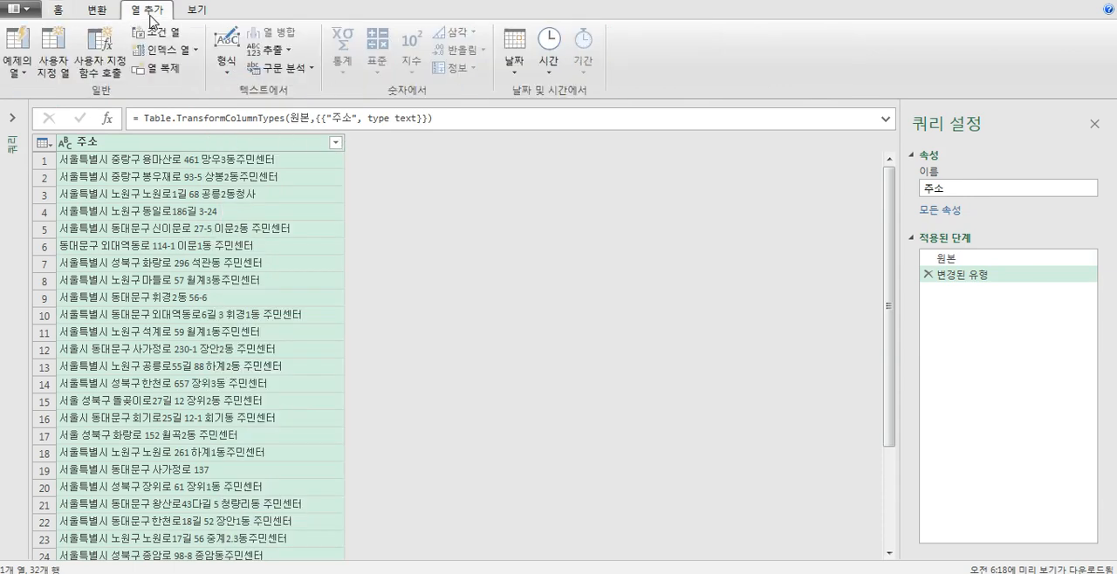
click(160, 33)
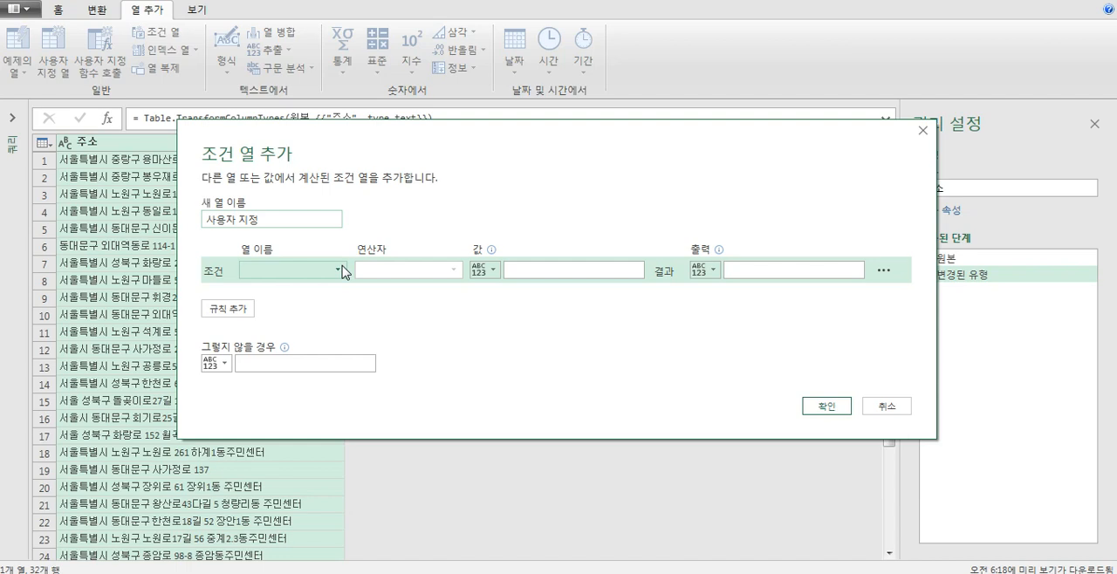
click(299, 216)
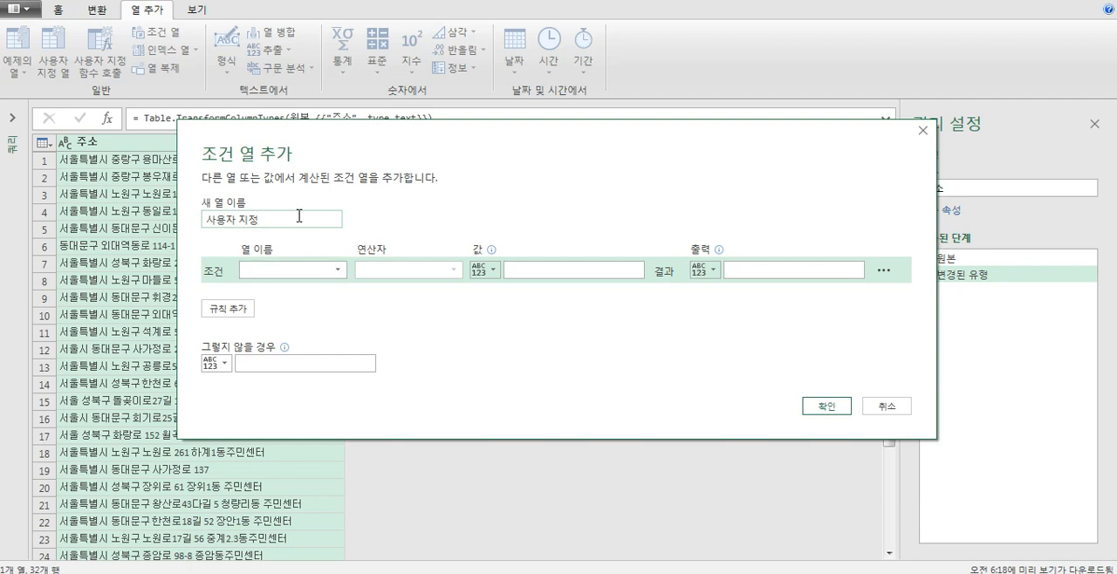
key(BackSpace)
key(BackSpace)
key(BackSpace)
text(ㄱ)
text(분)
- Define the first rule so that 주소 containing (포함) 중랑구 outputs 동쪽
click(312, 271)
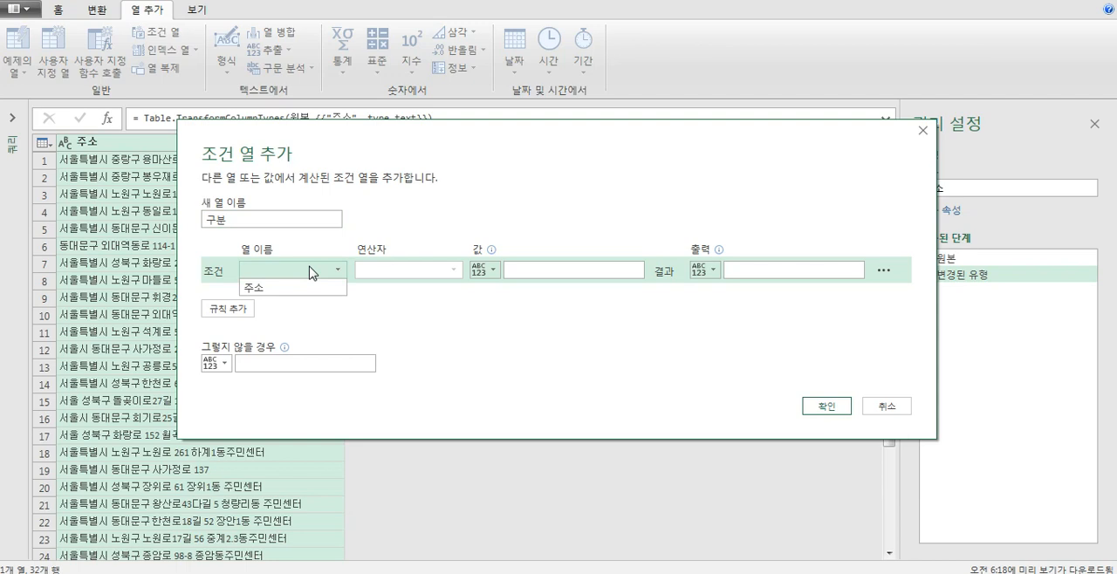
click(306, 287)
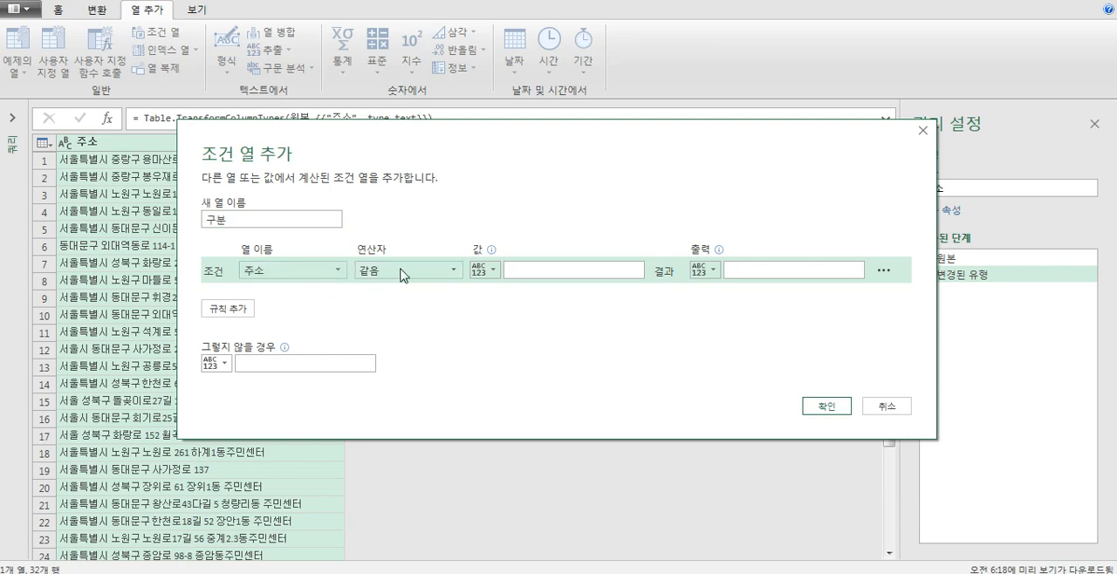
click(403, 276)
click(404, 387)
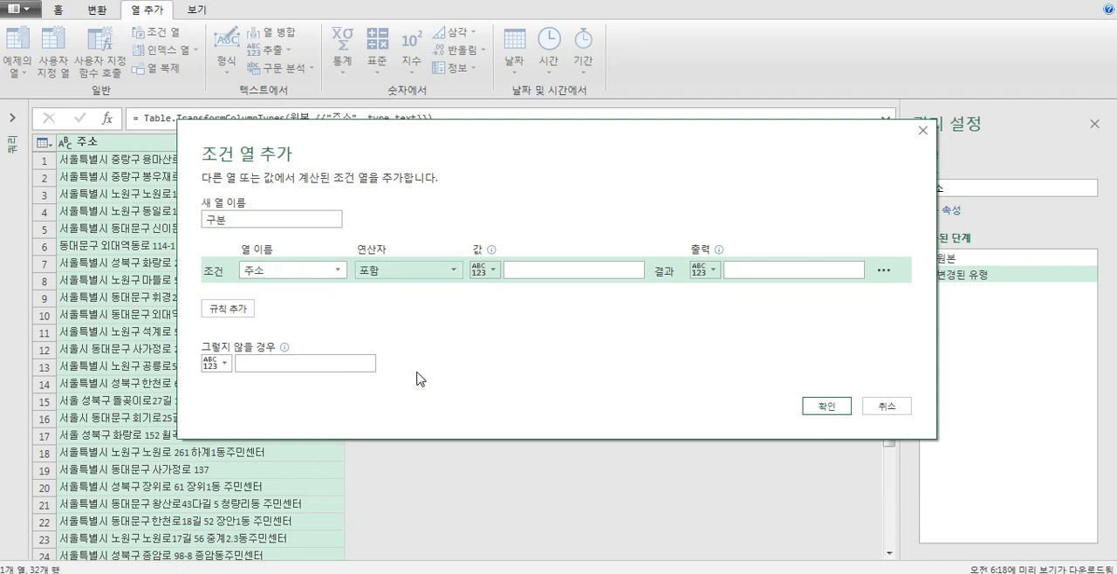
click(564, 268)
text(ㅈ)
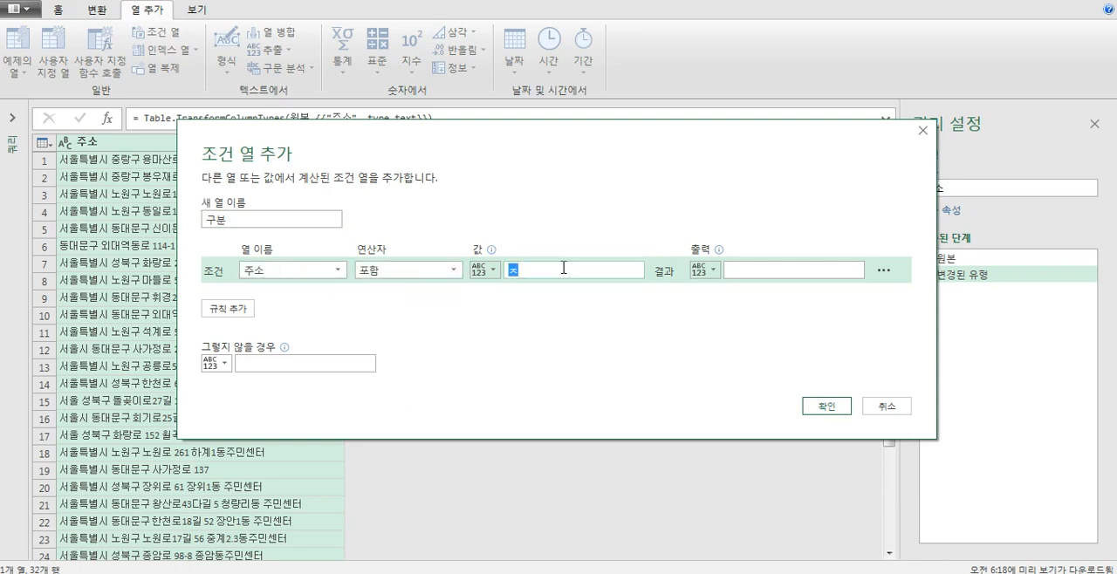
text(랑구)
click(771, 271)
text(동북)
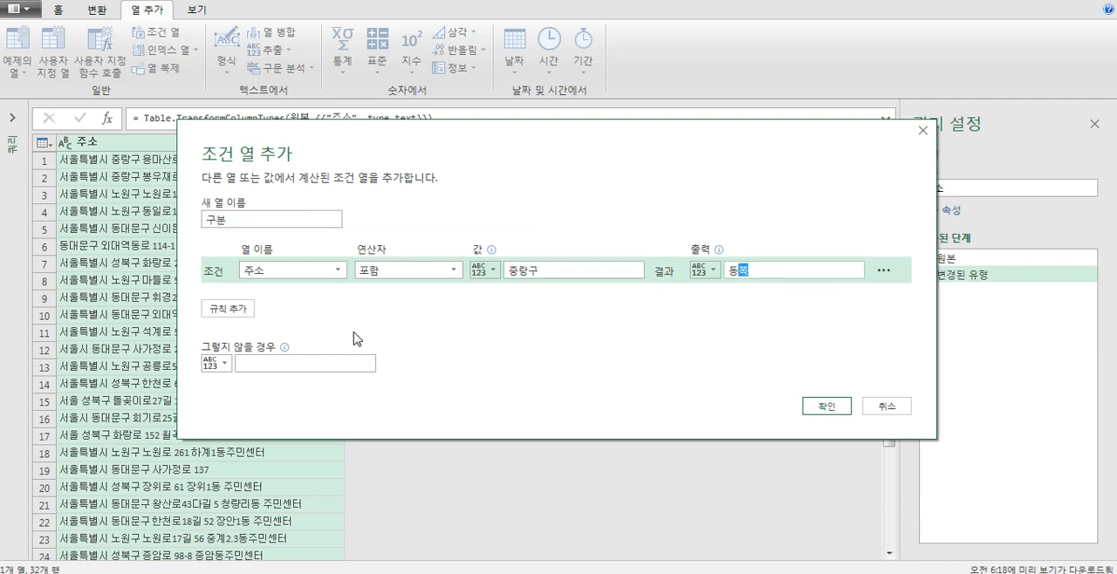
- Add a second rule so that 주소 containing (포함) 노원구 outputs 동쪽
click(246, 309)
click(296, 296)
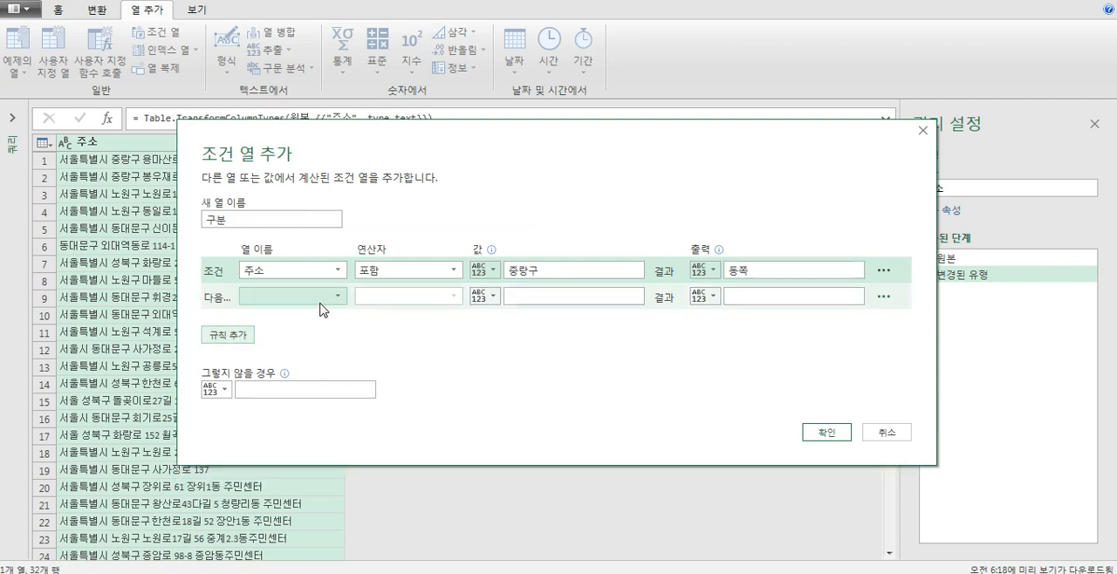
click(316, 315)
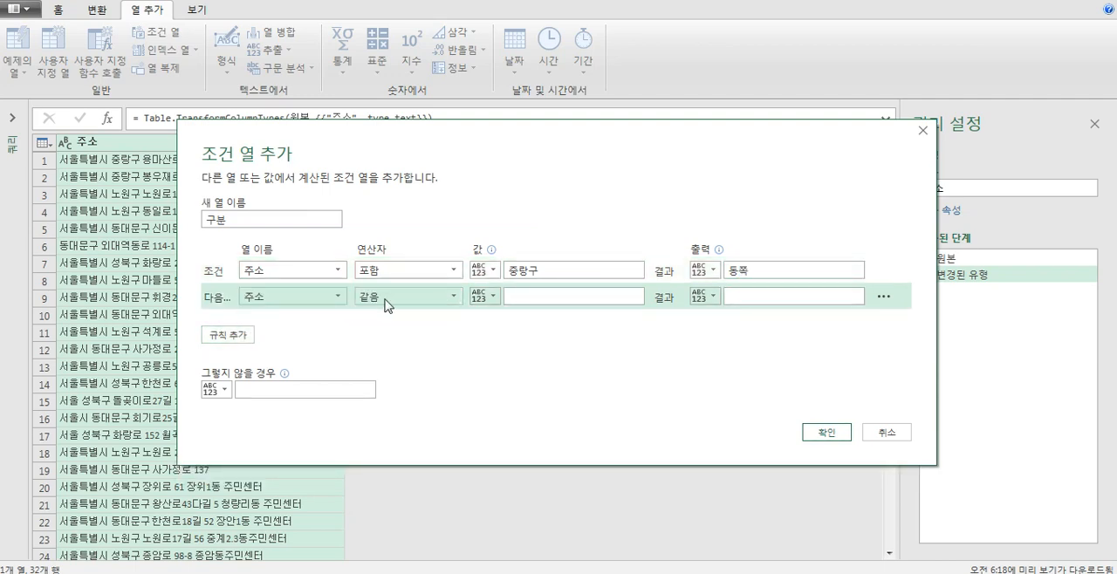
click(386, 299)
click(392, 408)
click(548, 297)
text(노우)
text(구)
click(738, 297)
text(동쪽)
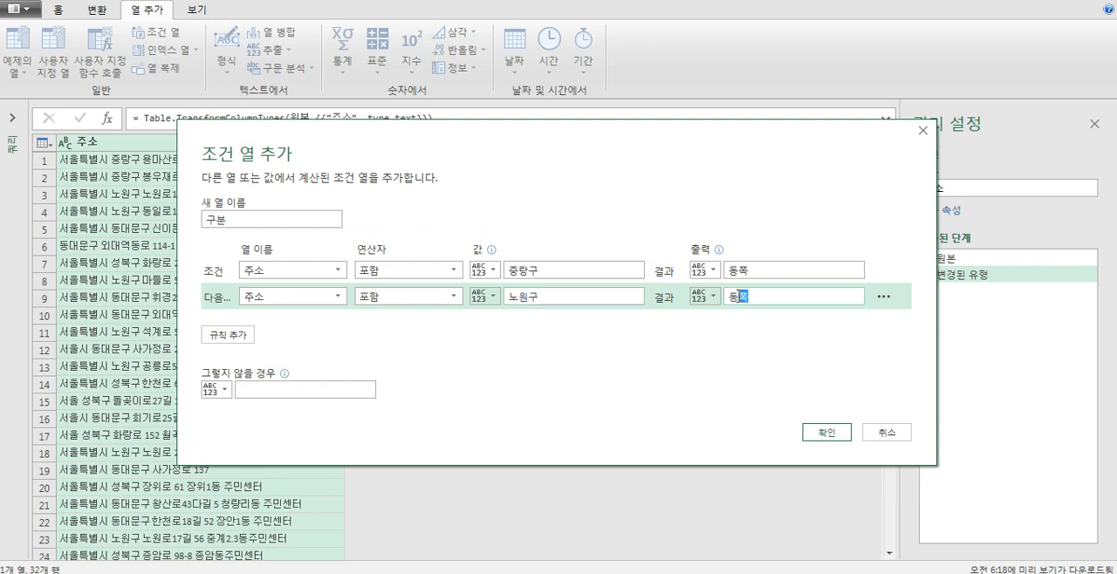
- Add a third rule so that 주소 containing (포함) 광진구 outputs 동쪽
click(249, 335)
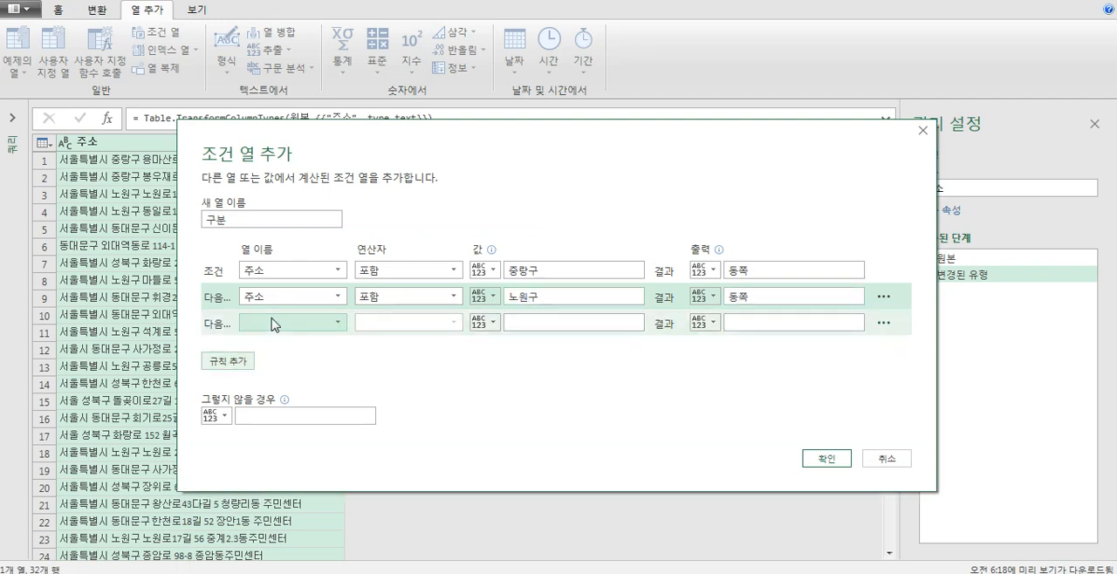
click(276, 325)
click(272, 343)
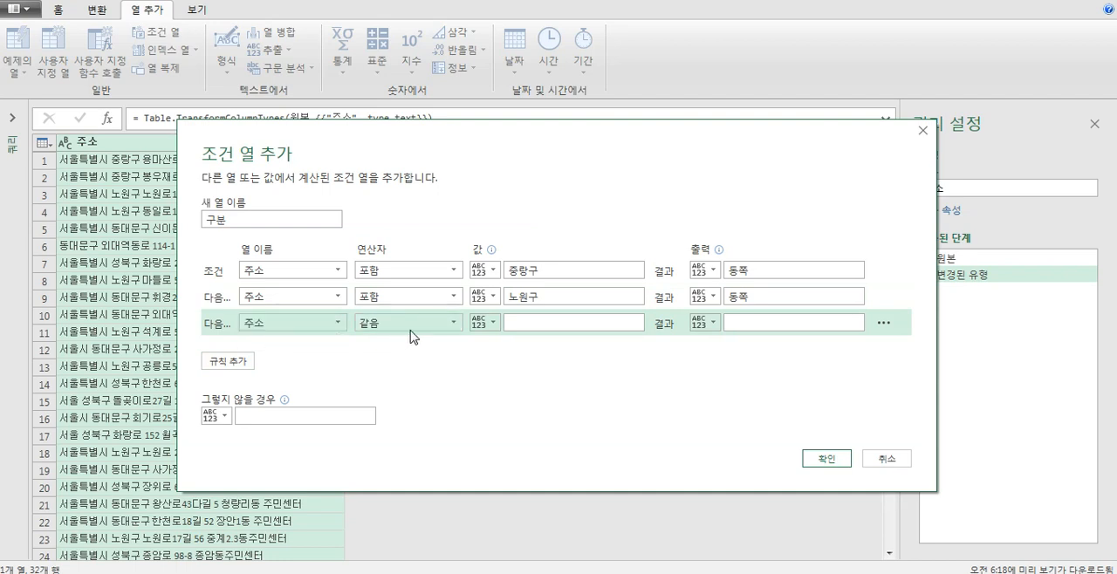
click(427, 323)
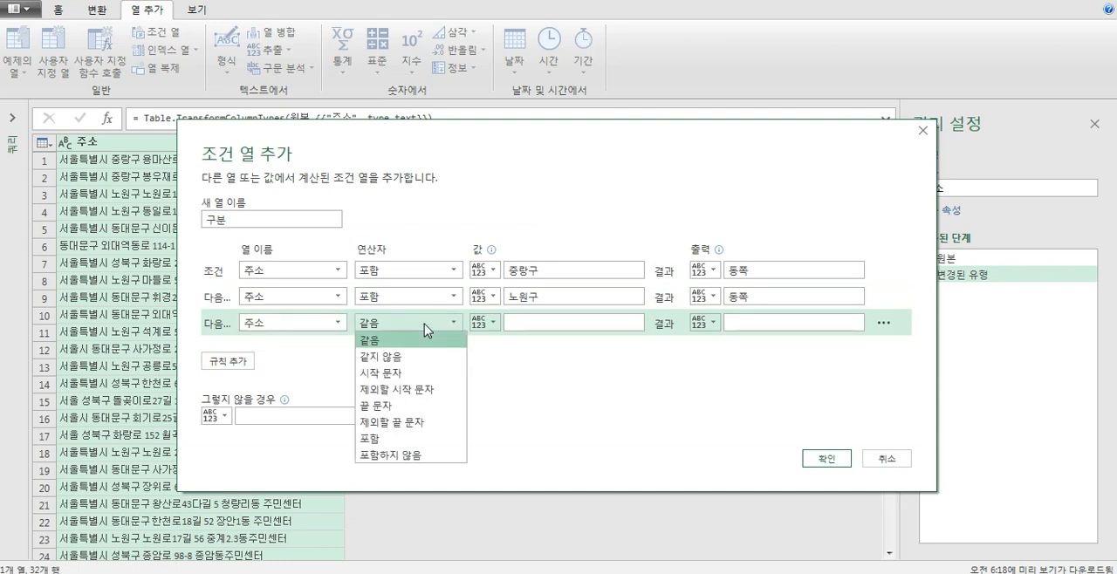
click(410, 439)
click(562, 322)
text(과광진구)
click(728, 322)
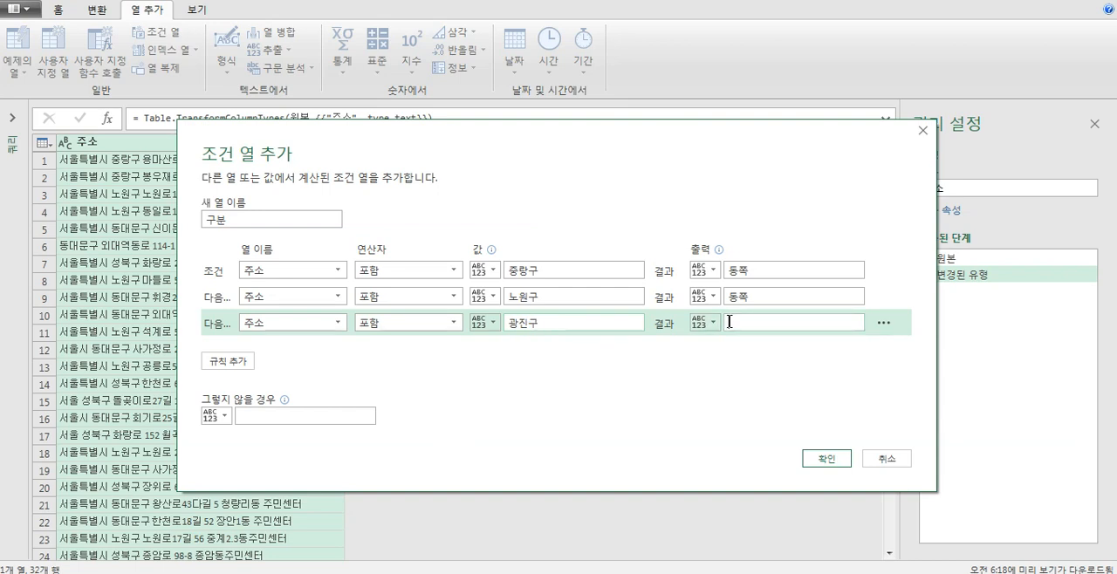
text(동쪽)
- Set the otherwise output to 서쪽 and add the conditional column to the query
click(327, 415)
text(서ㅉ)
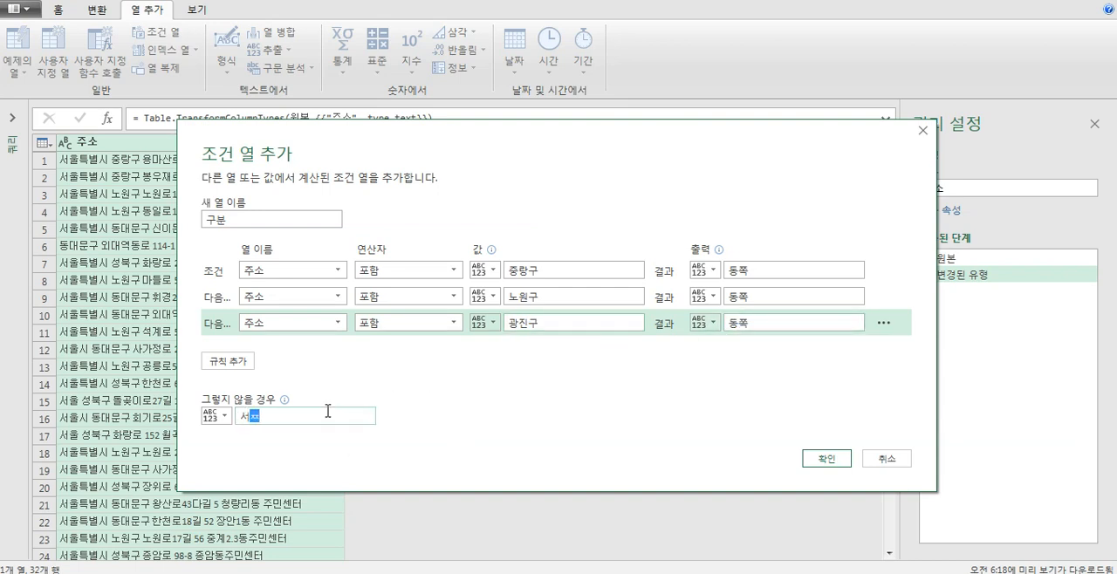
click(825, 459)
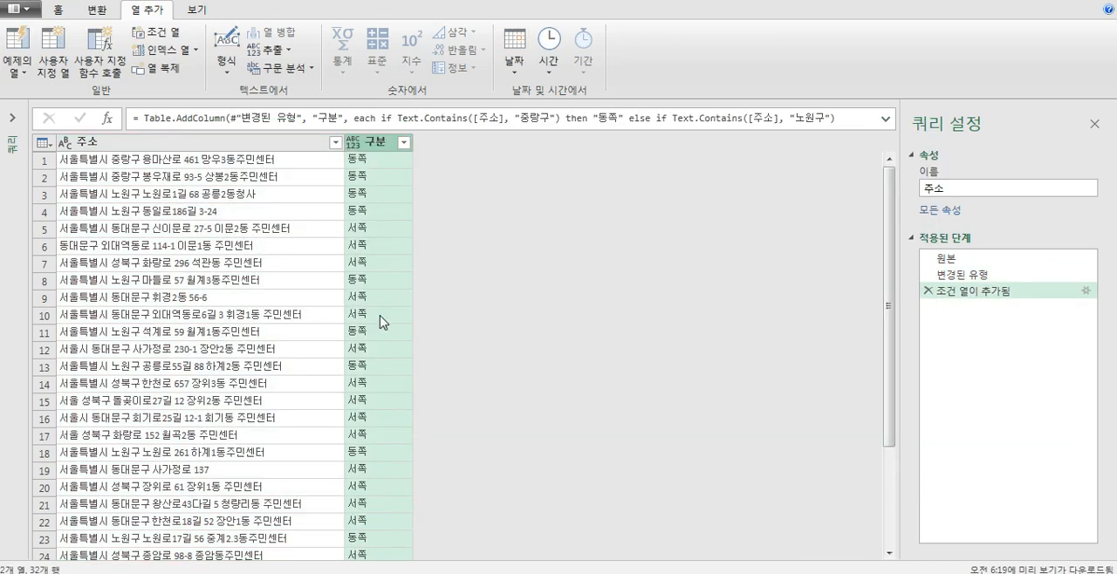
- Load the query as a table into the existing worksheet starting at cell F1, and close the workbook queries list
click(172, 142)
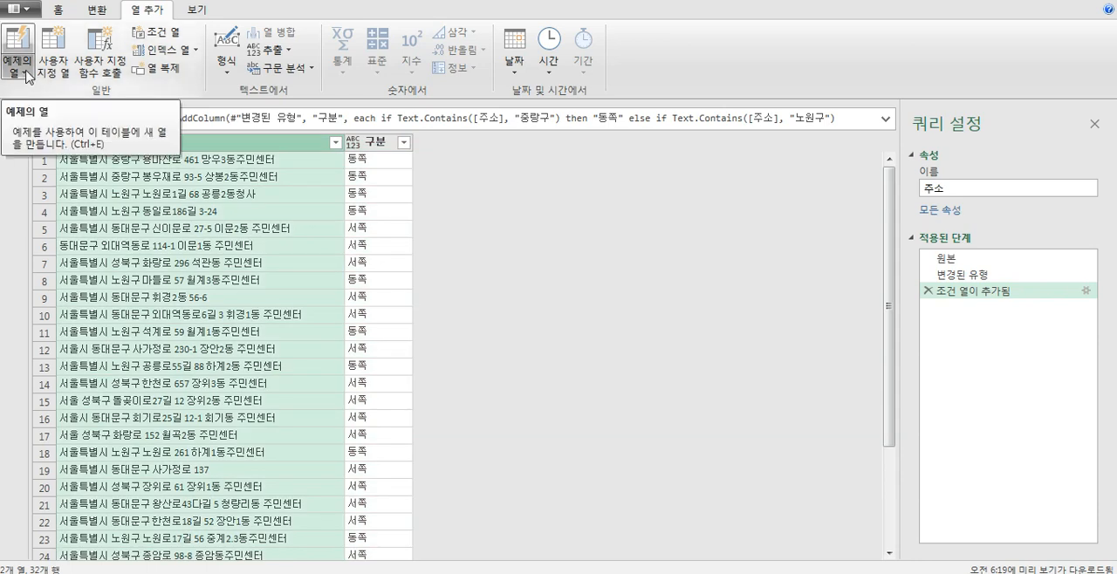
click(58, 10)
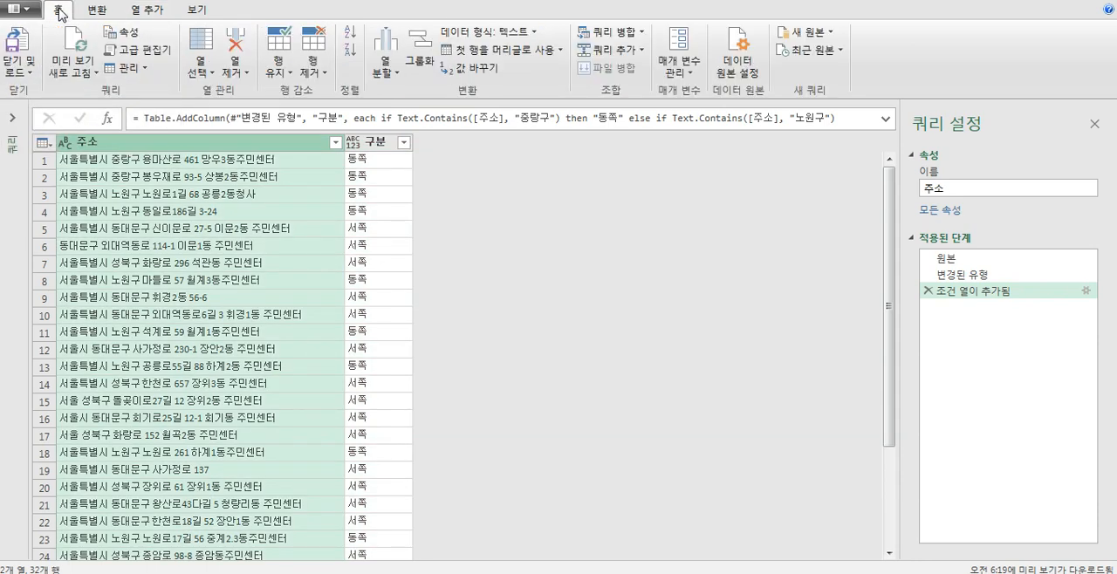
click(29, 73)
click(47, 91)
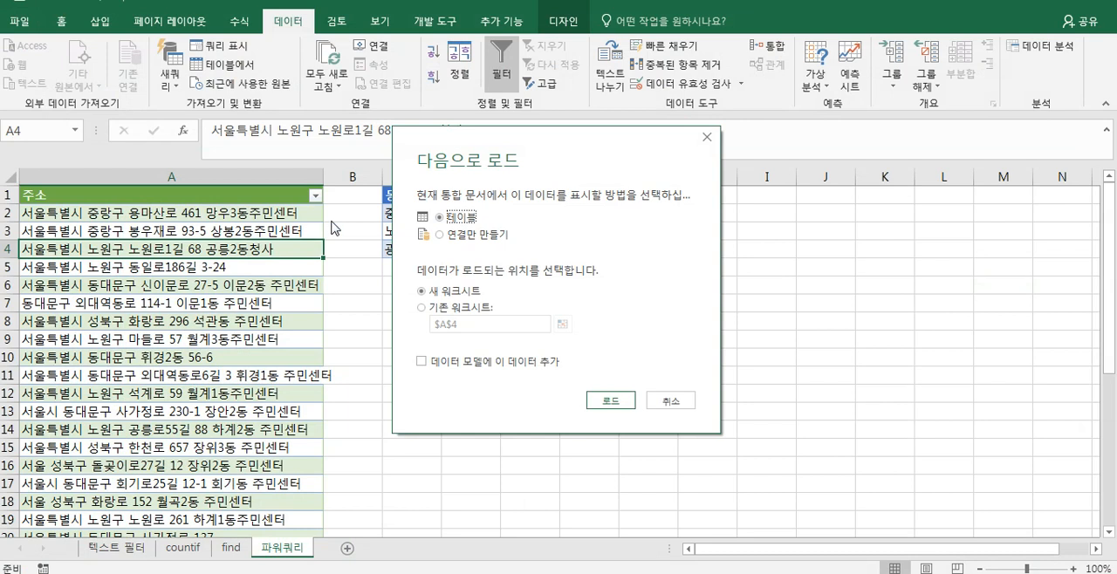
click(461, 308)
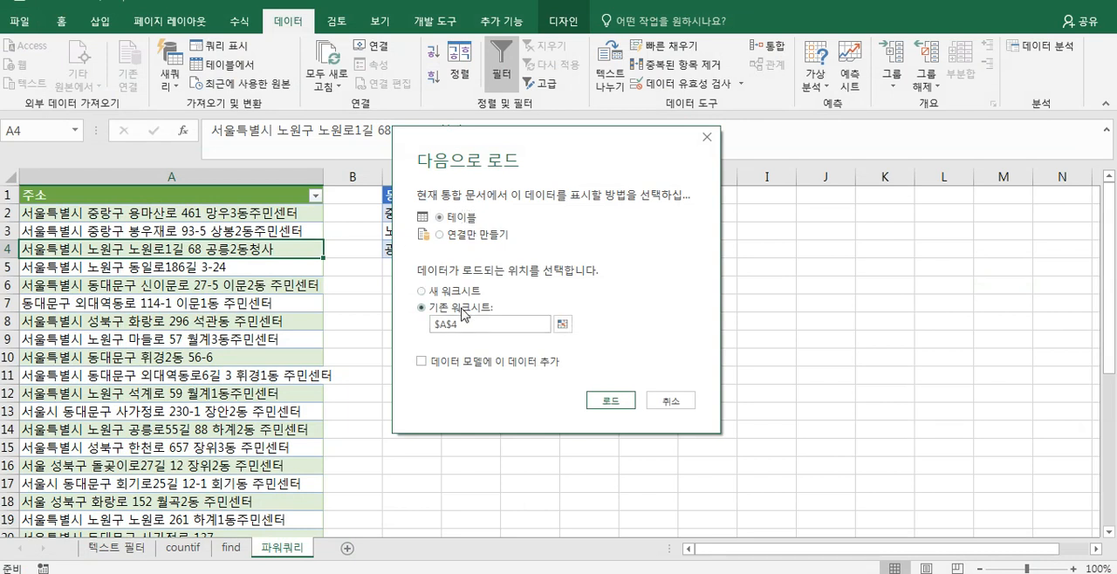
click(564, 325)
click(581, 194)
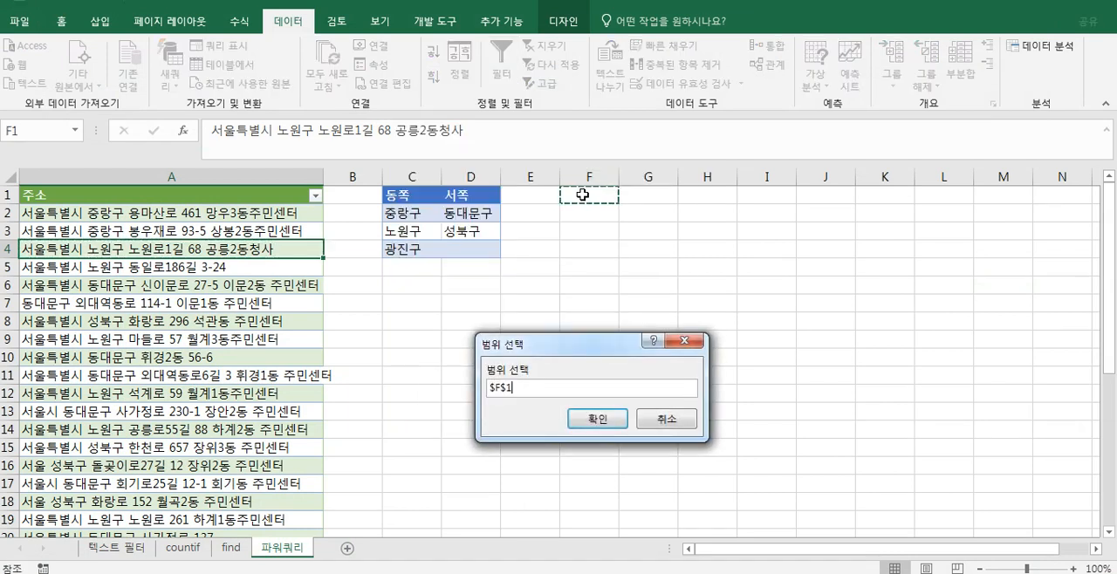
click(594, 419)
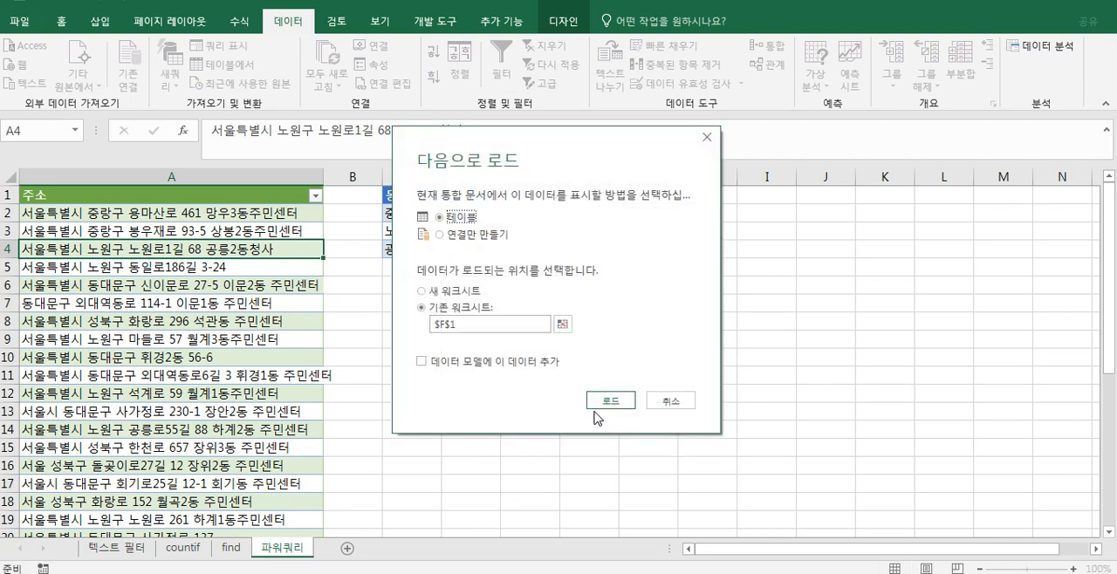
click(612, 400)
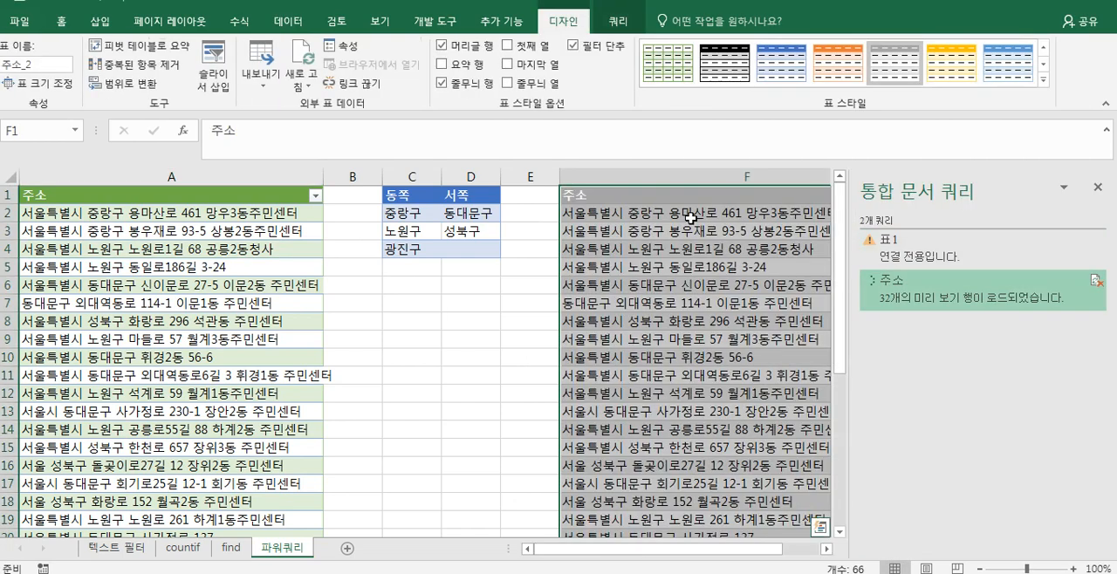
click(1101, 195)
- Compare the loaded table's 구분 values with the district criteria and the original 주소 list
click(647, 218)
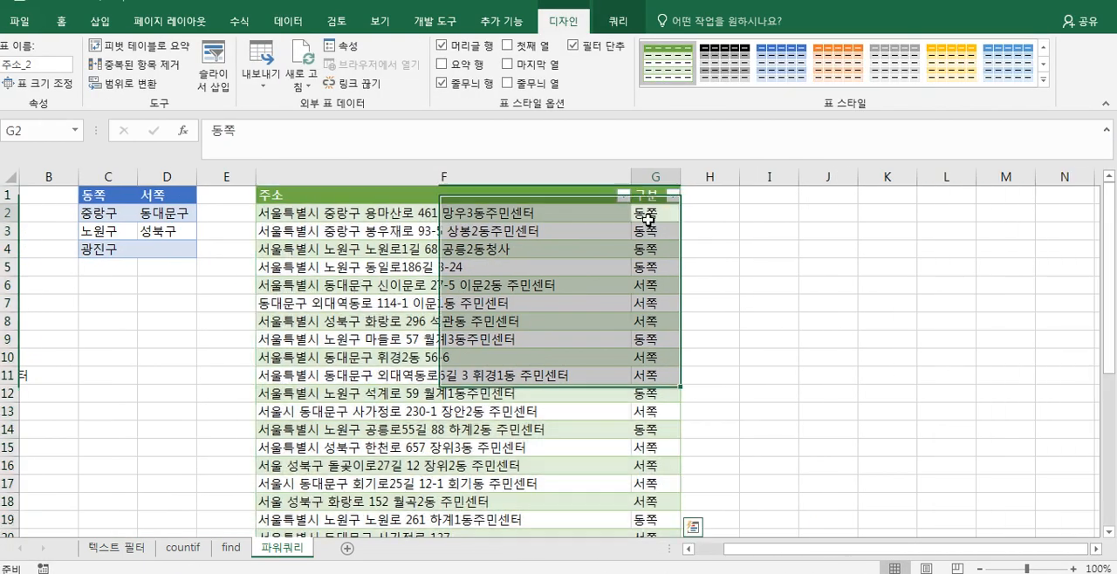
key(Left)
key(Left)
key(Right)
key(Right)
key(Right)
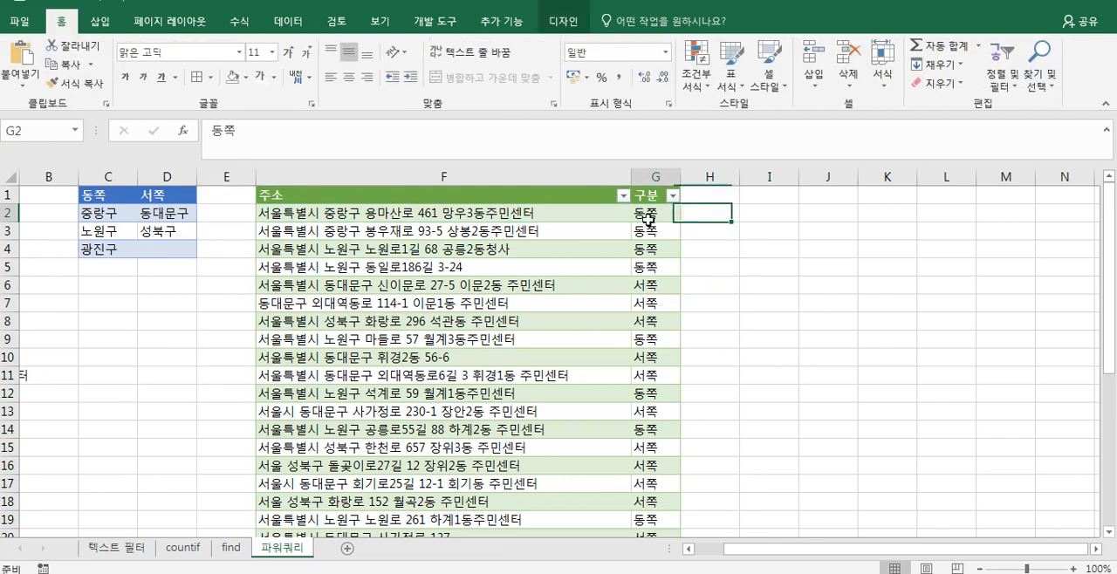
key(Left)
key(Left)
key(Left)
key(Left)
key(Left)
key(Left)
key(Left)
key(Right)
key(Right)
key(Right)
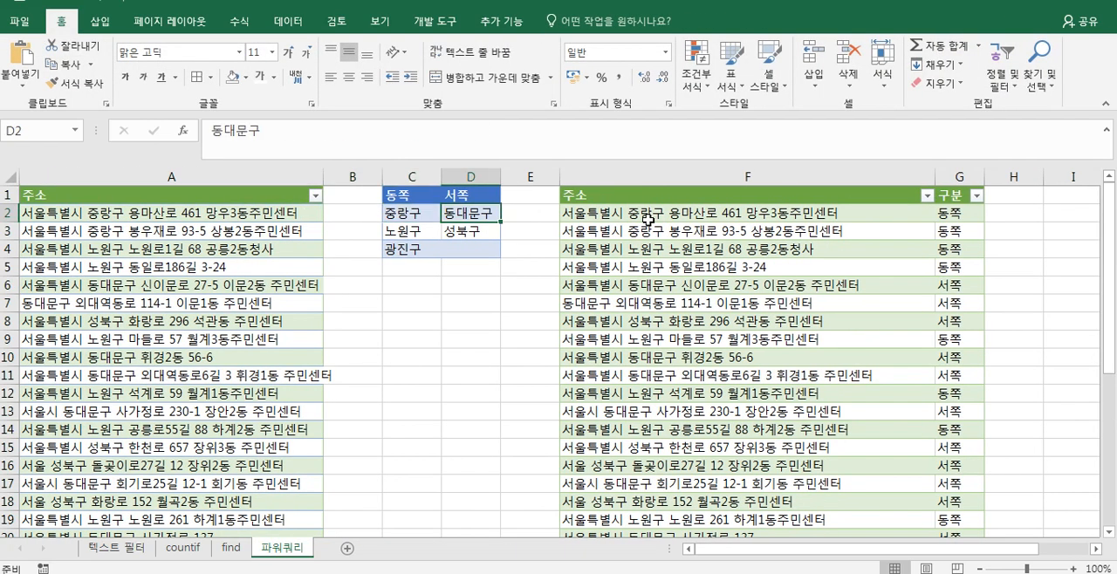
key(Right)
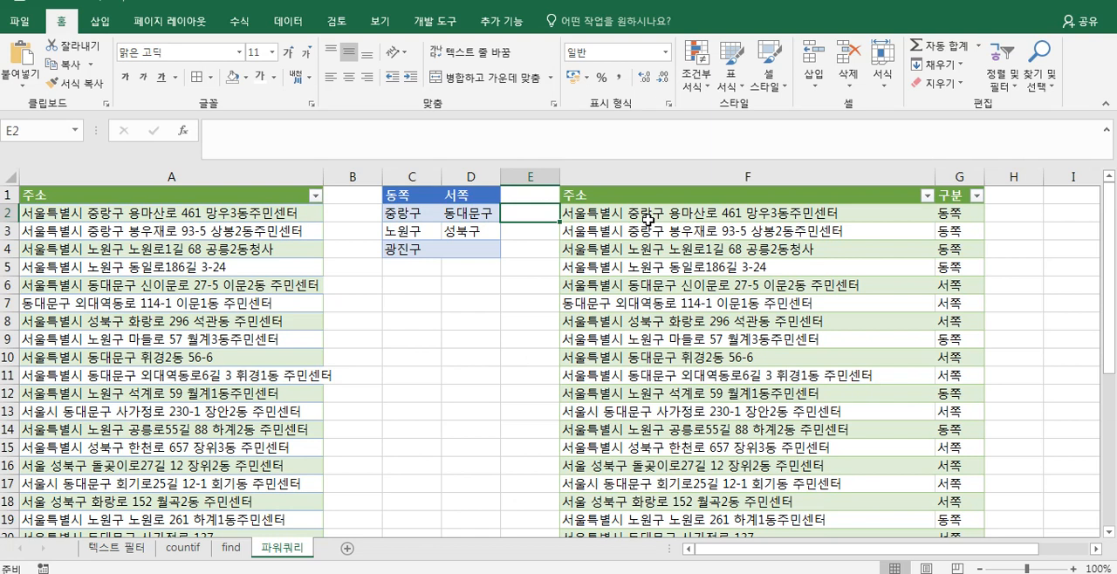
click(648, 219)
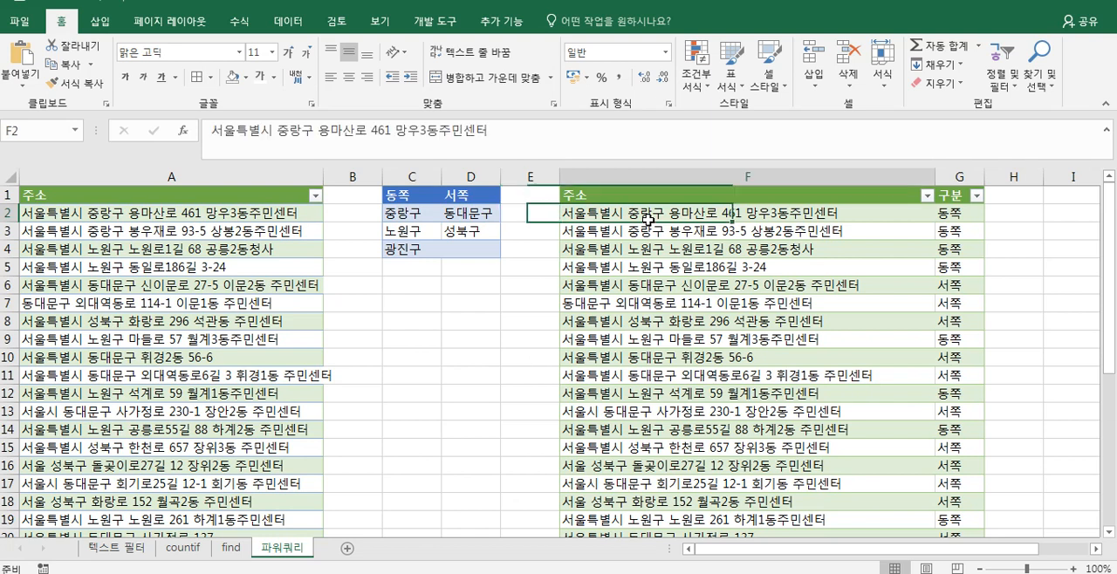
click(237, 316)
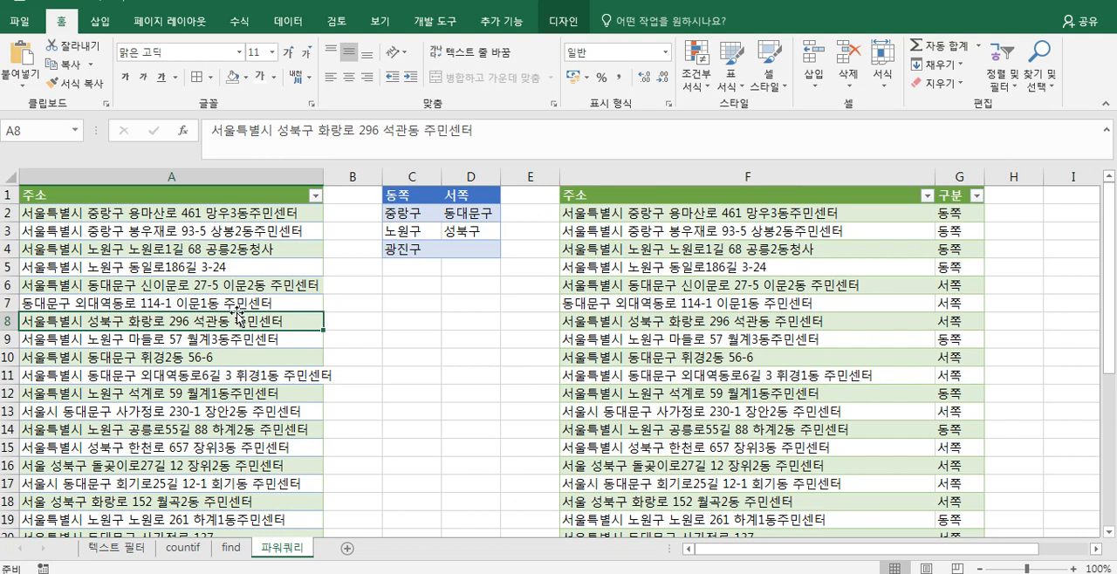
- Return to the 텍스트 필터 sheet and review the task list and the 주소 table
click(122, 548)
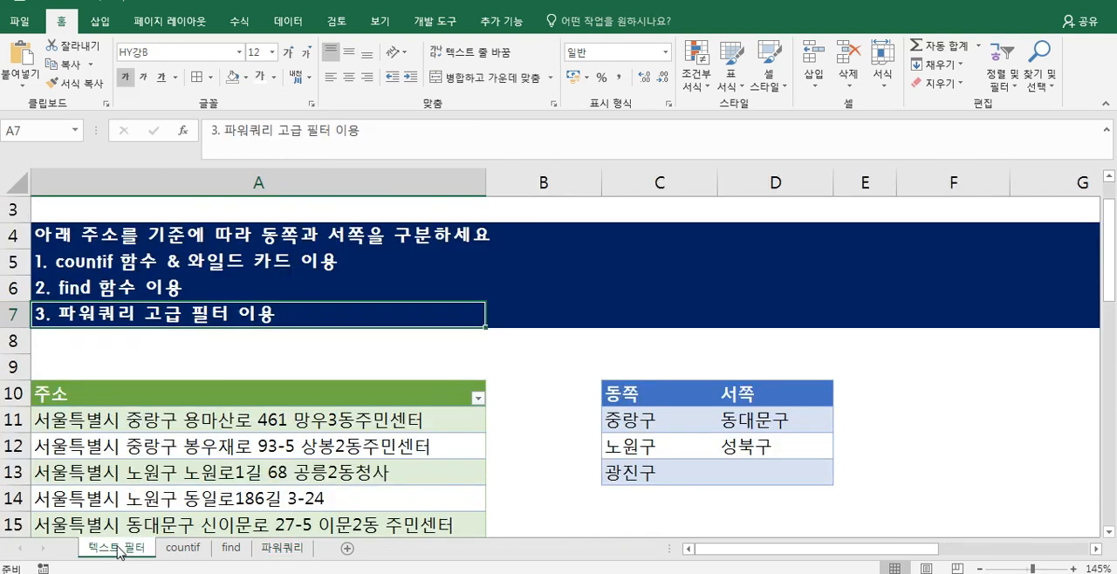
click(115, 478)
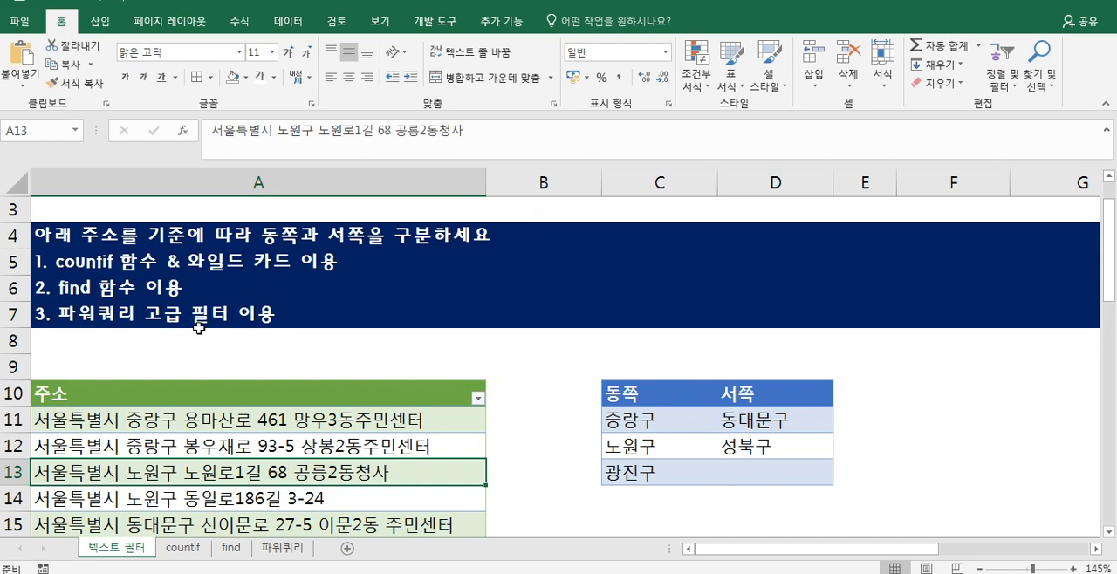
click(190, 396)
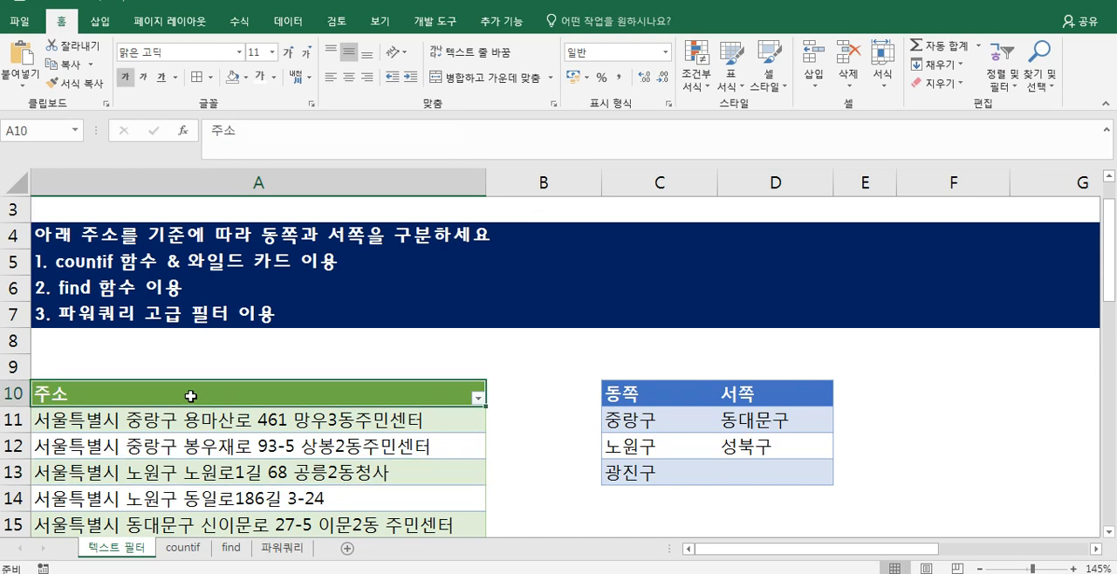